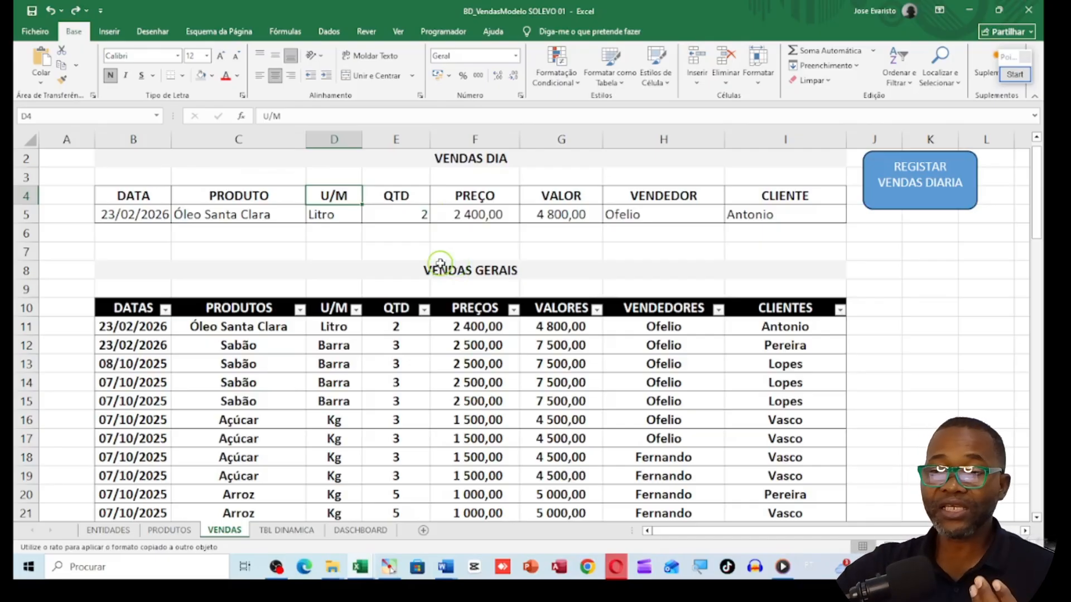
# Examine the column headings of the VENDAS DIA entry form, from QTD through CLIENTE and back to PRODUTO and U/M.
pyautogui.click(397, 194)
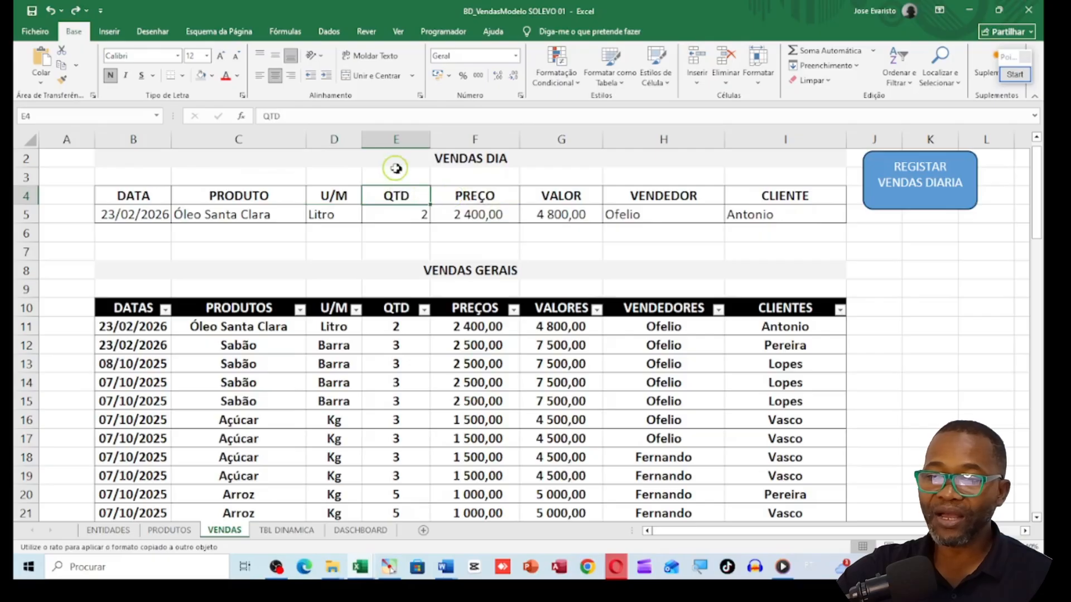
pyautogui.click(463, 189)
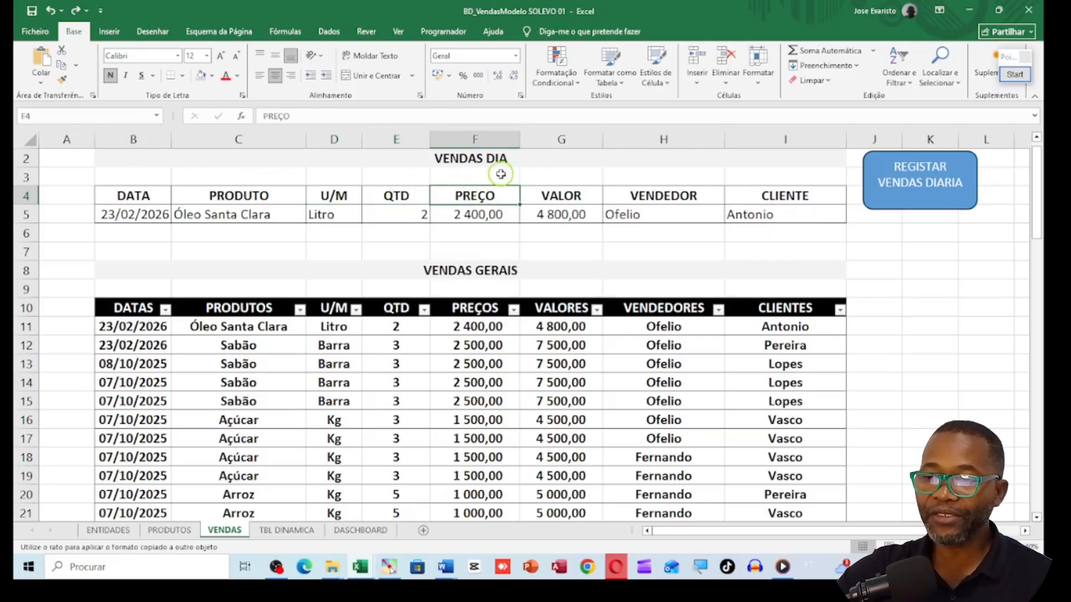
pyautogui.click(545, 178)
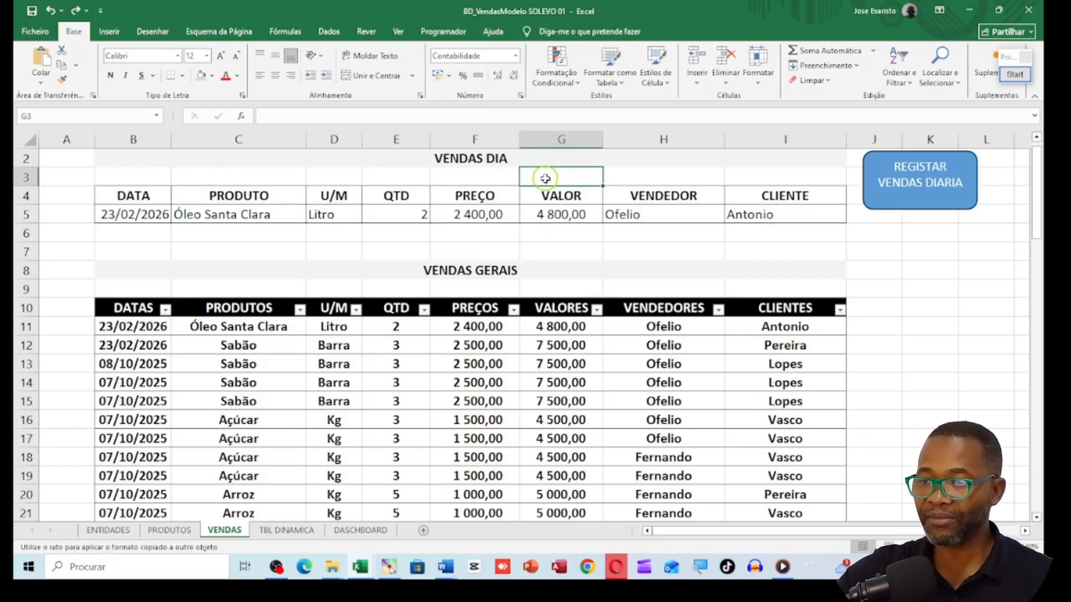
pyautogui.click(630, 174)
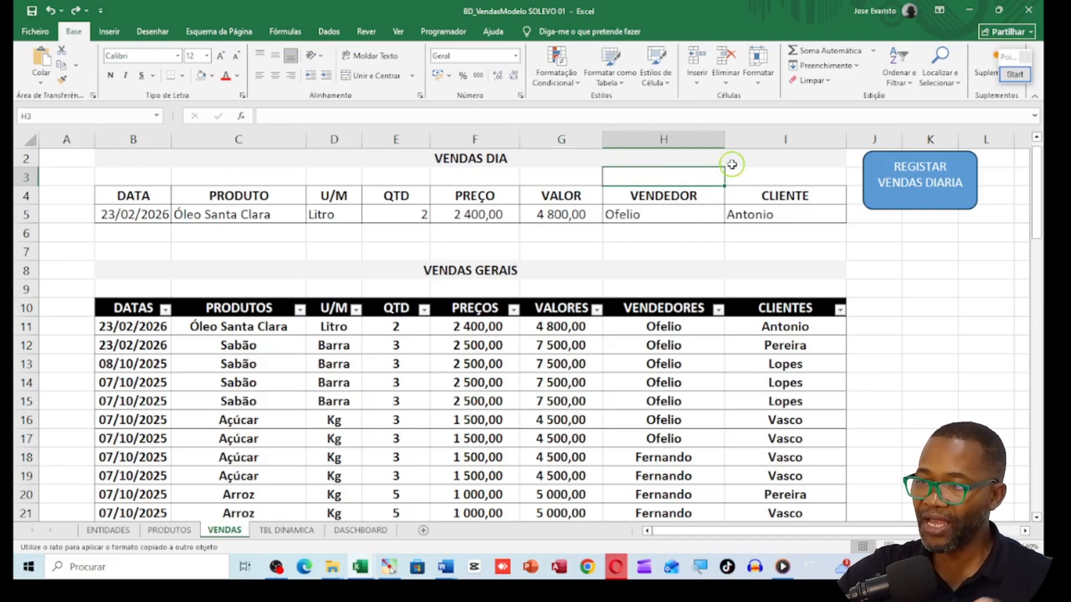
pyautogui.click(762, 169)
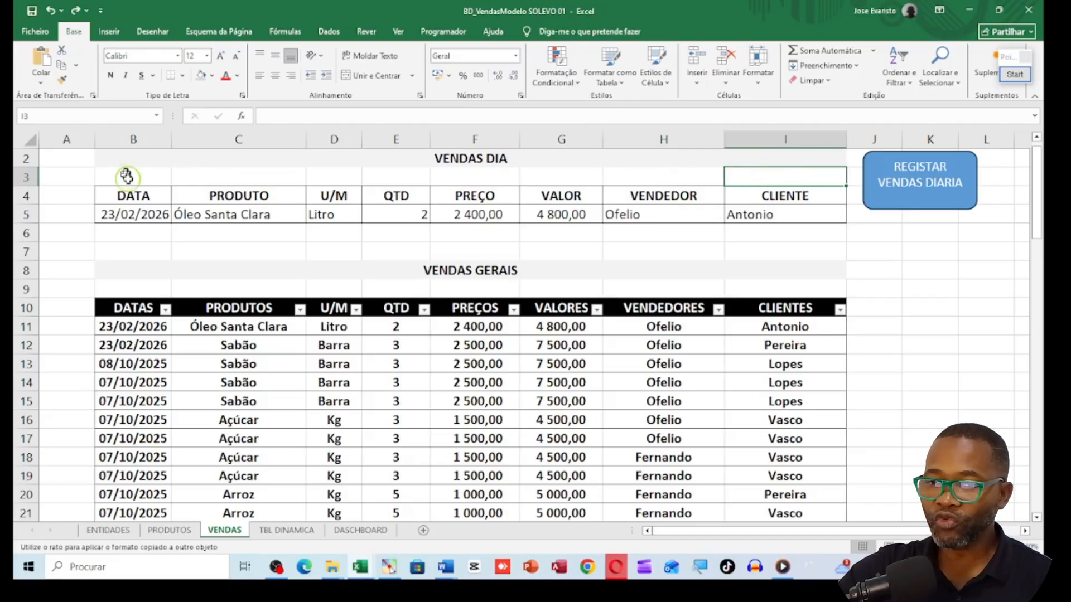
pyautogui.moveTo(139, 168); pyautogui.dragTo(394, 218)
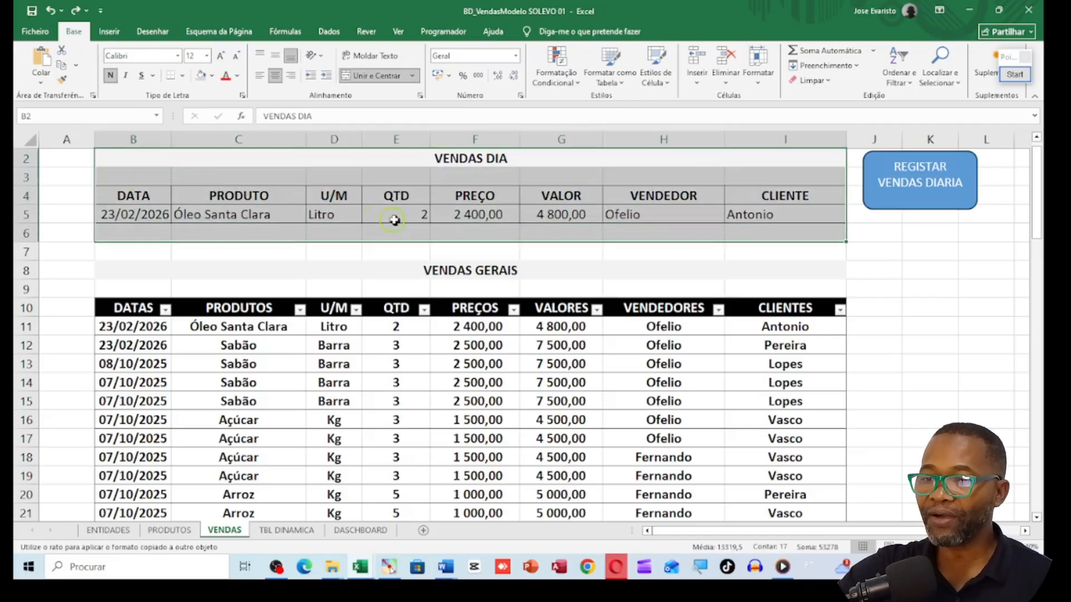
pyautogui.click(273, 195)
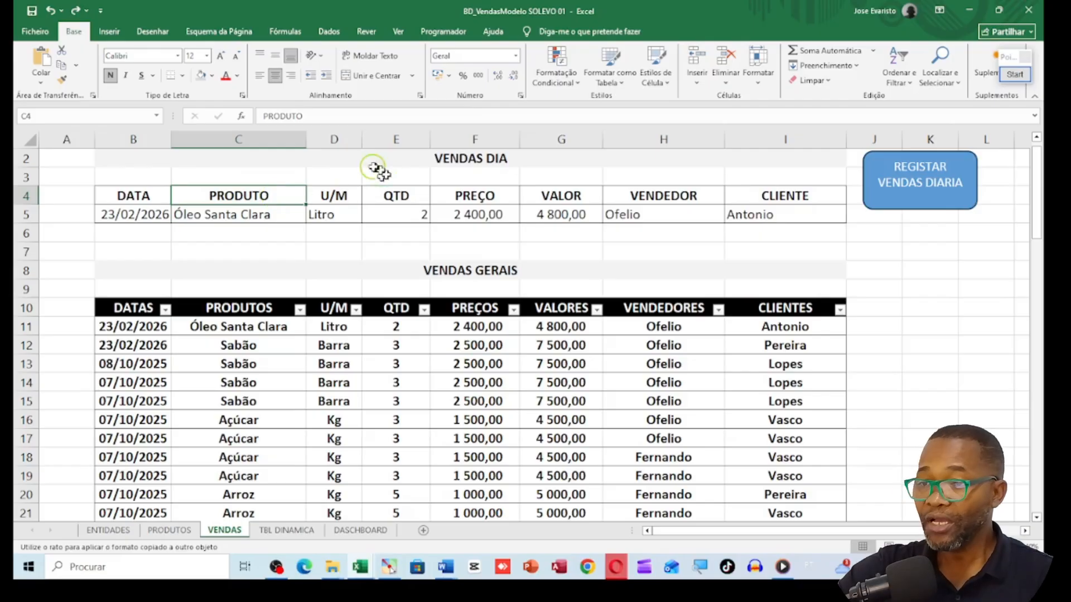
pyautogui.click(348, 176)
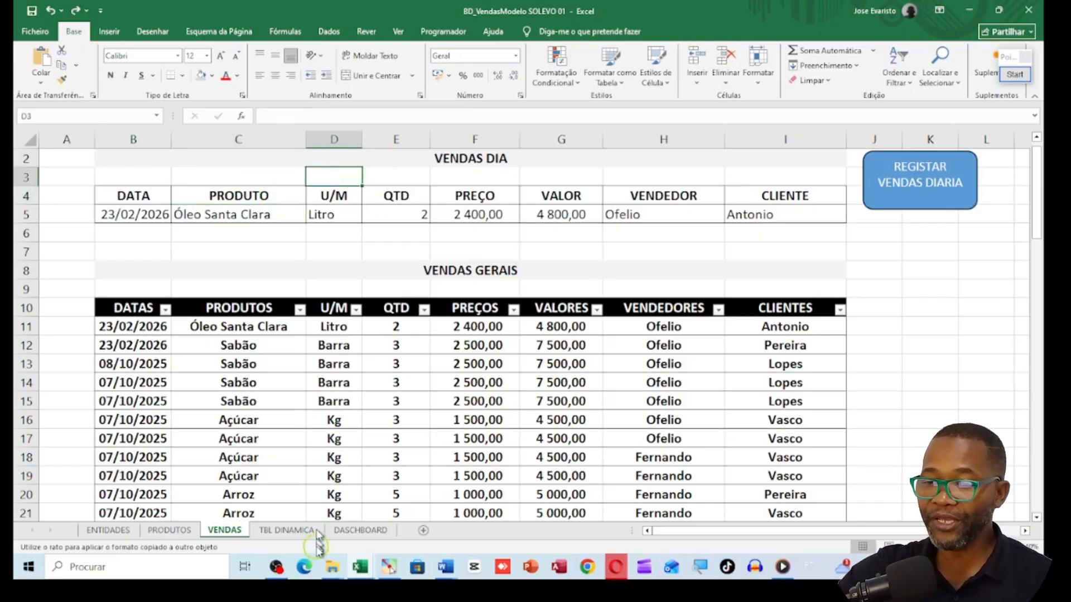
# View the charts on the DASCHBOARD sheet, and return to the VENDAS DIA header row on the VENDAS sheet.
pyautogui.click(357, 531)
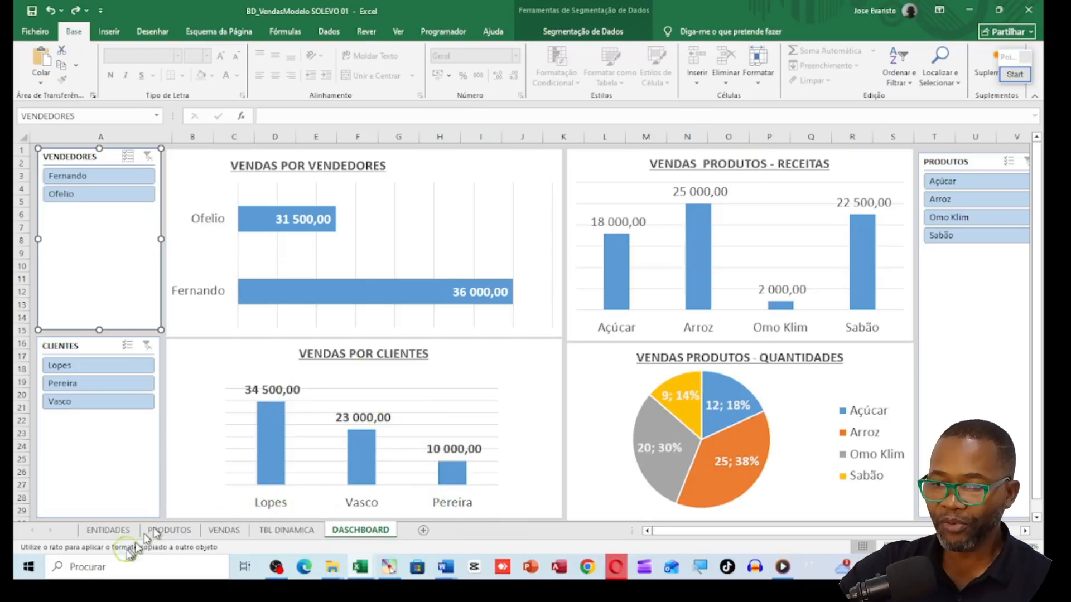
pyautogui.click(223, 530)
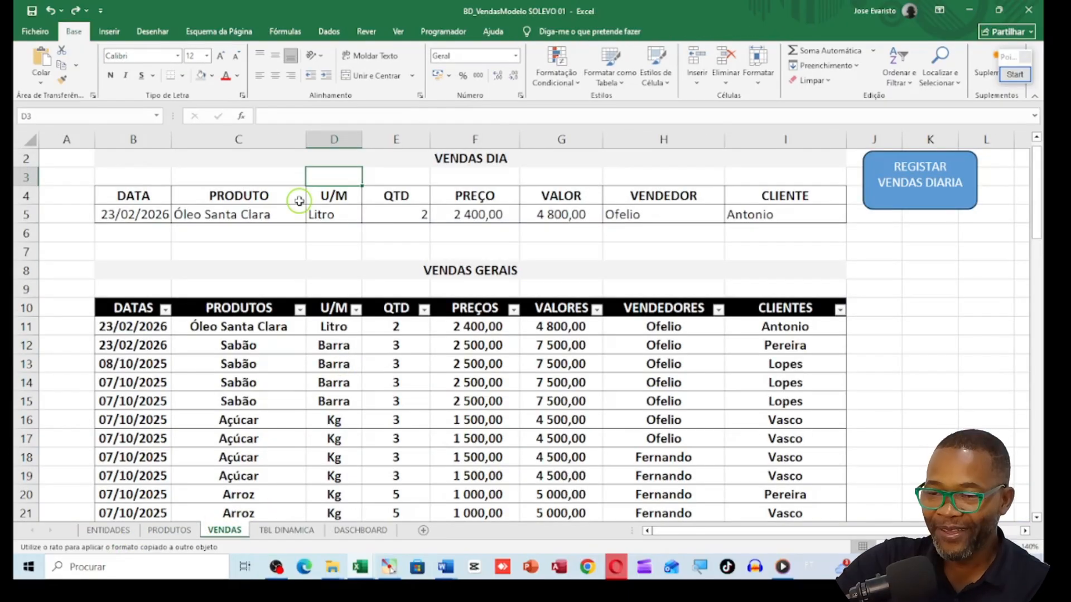
pyautogui.moveTo(283, 162)
pyautogui.mouseDown()
pyautogui.moveTo(312, 167)
pyautogui.moveTo(361, 208)
pyautogui.moveTo(146, 213)
pyautogui.mouseUp()
pyautogui.click(149, 177)
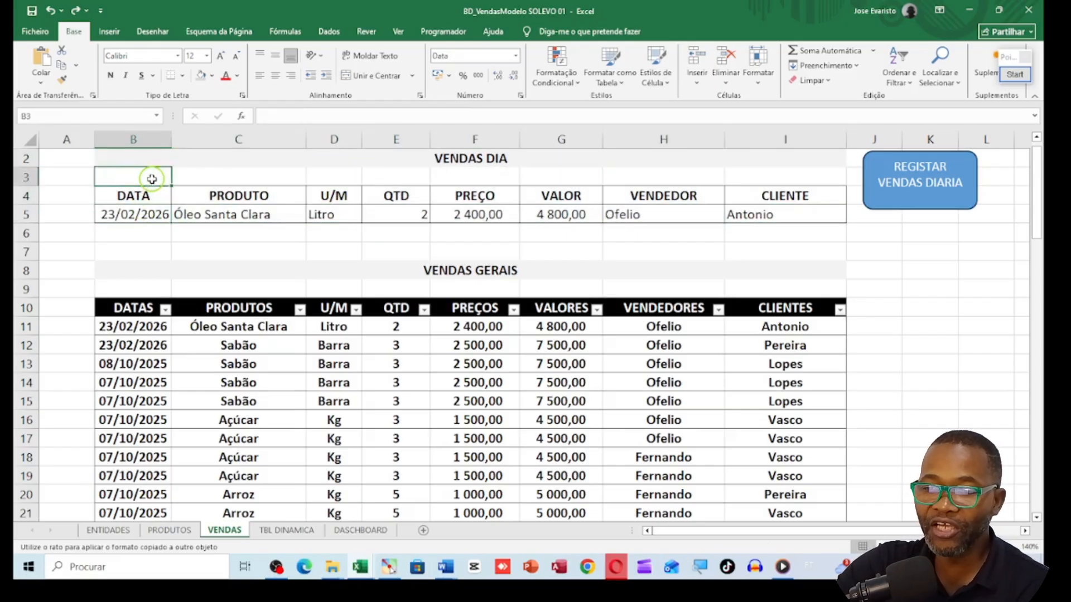
pyautogui.click(220, 193)
pyautogui.moveTo(135, 195)
pyautogui.mouseDown()
pyautogui.moveTo(681, 184)
pyautogui.moveTo(755, 192)
pyautogui.mouseUp()
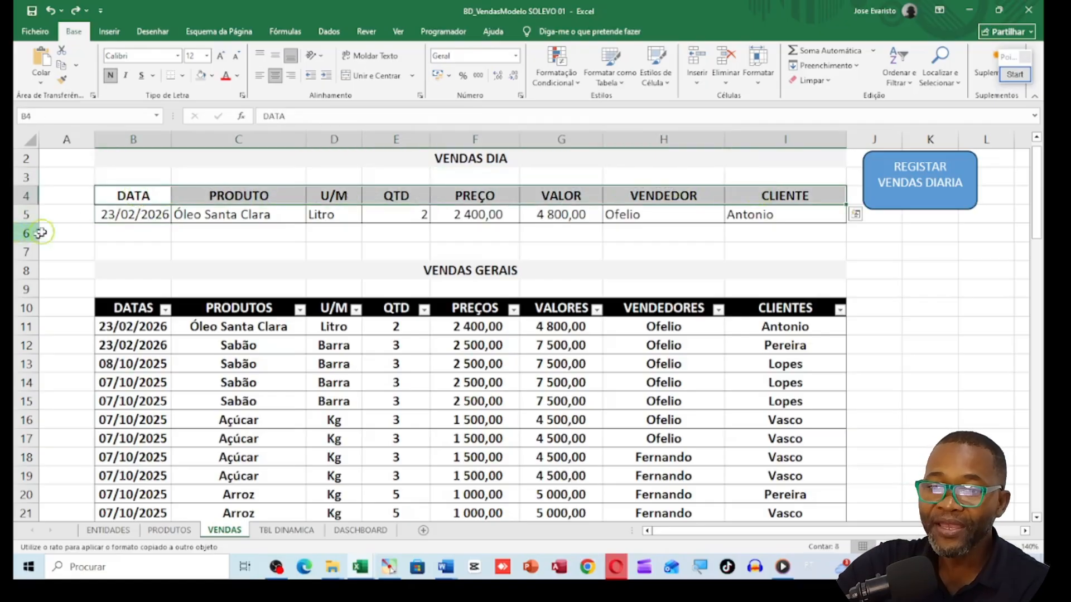
# Inspect the VENDAS DIA entry row from DATA to VALOR, checking its formulas and the list of selectable products.
pyautogui.click(127, 218)
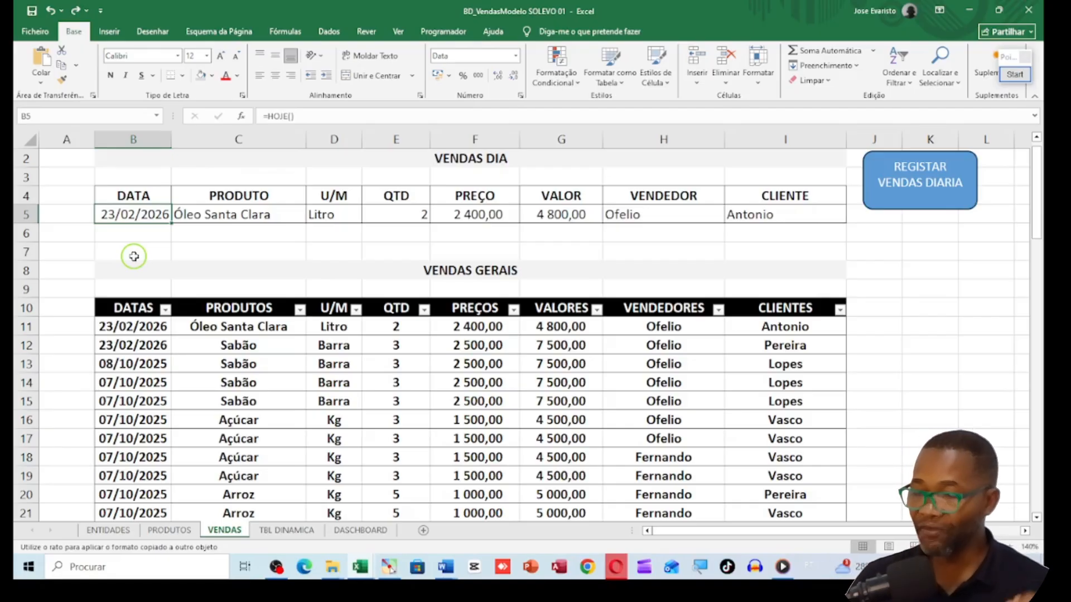
pyautogui.click(245, 213)
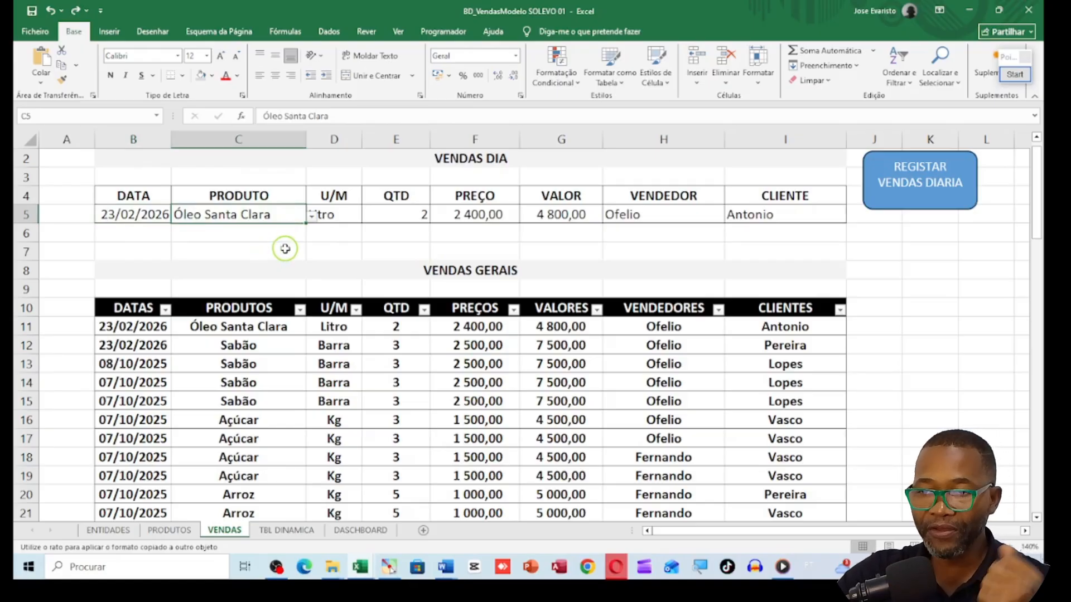
pyautogui.click(311, 218)
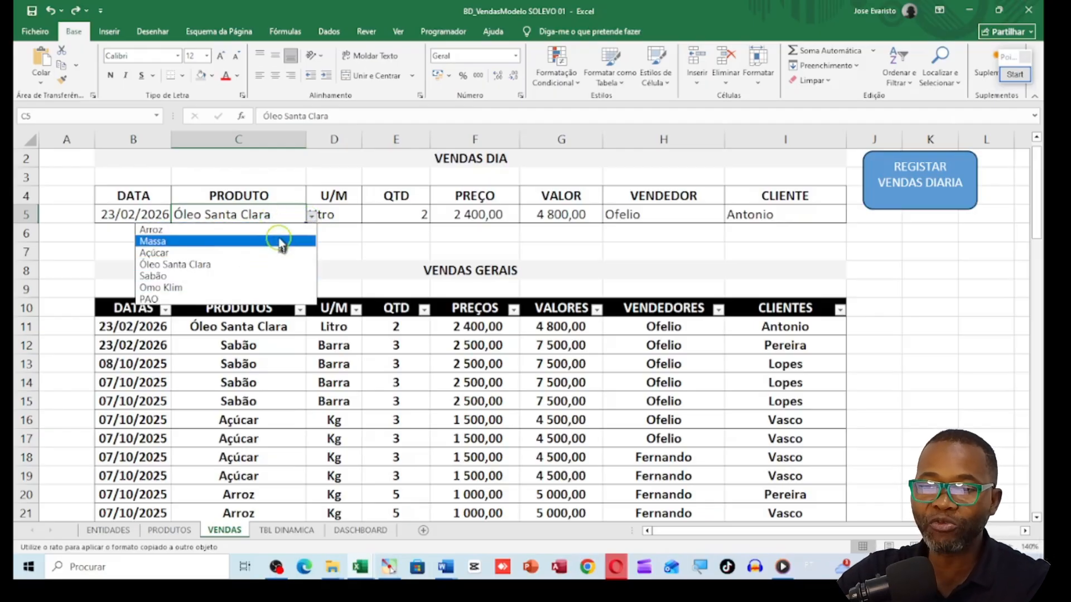
pyautogui.press('Escape')
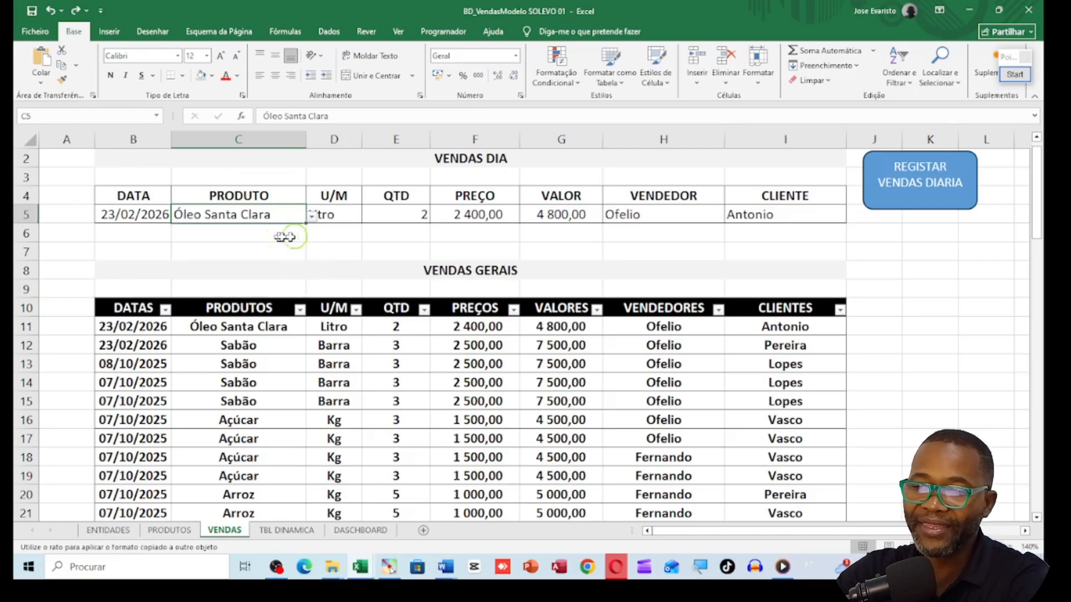
pyautogui.click(318, 234)
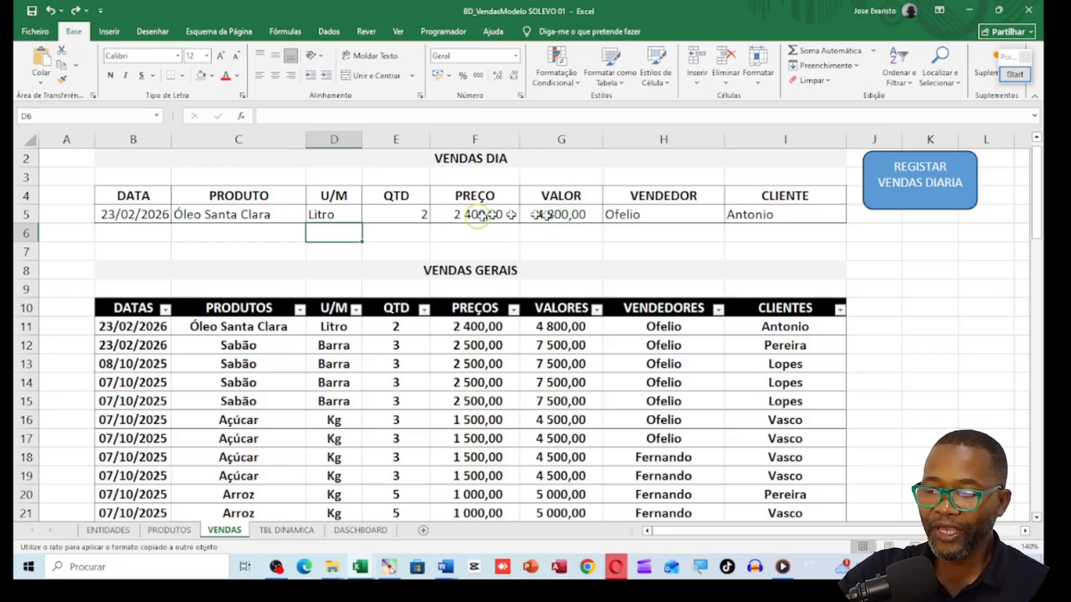
pyautogui.click(386, 215)
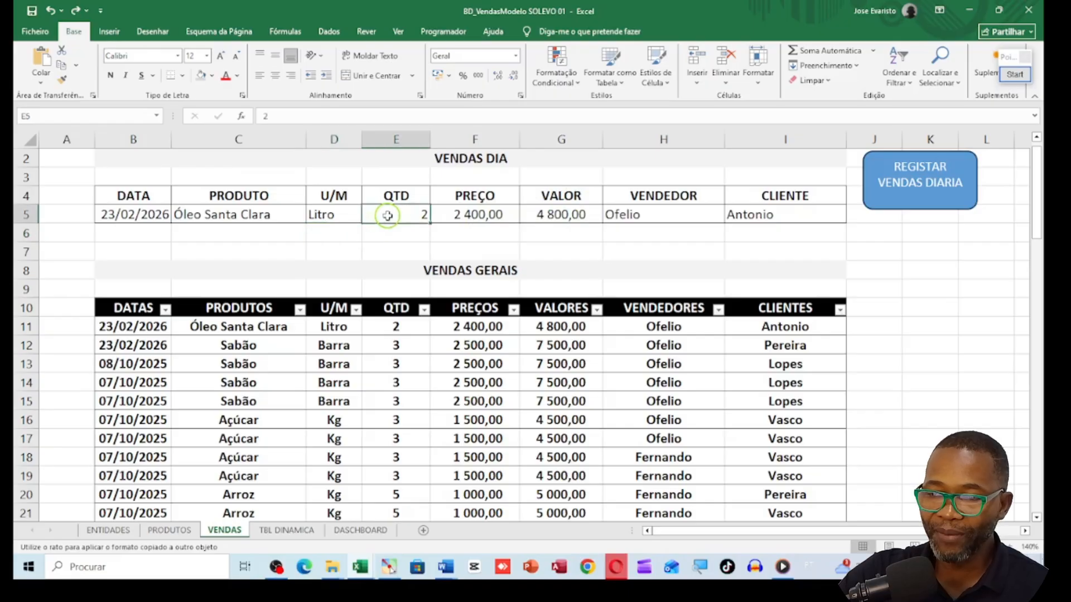
pyautogui.click(337, 216)
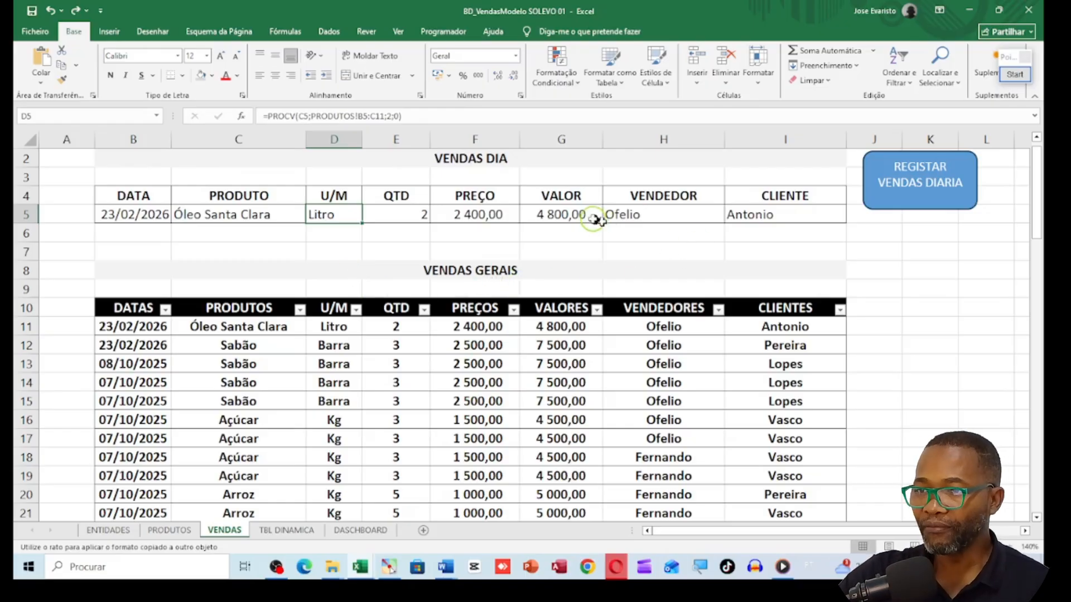
pyautogui.click(397, 215)
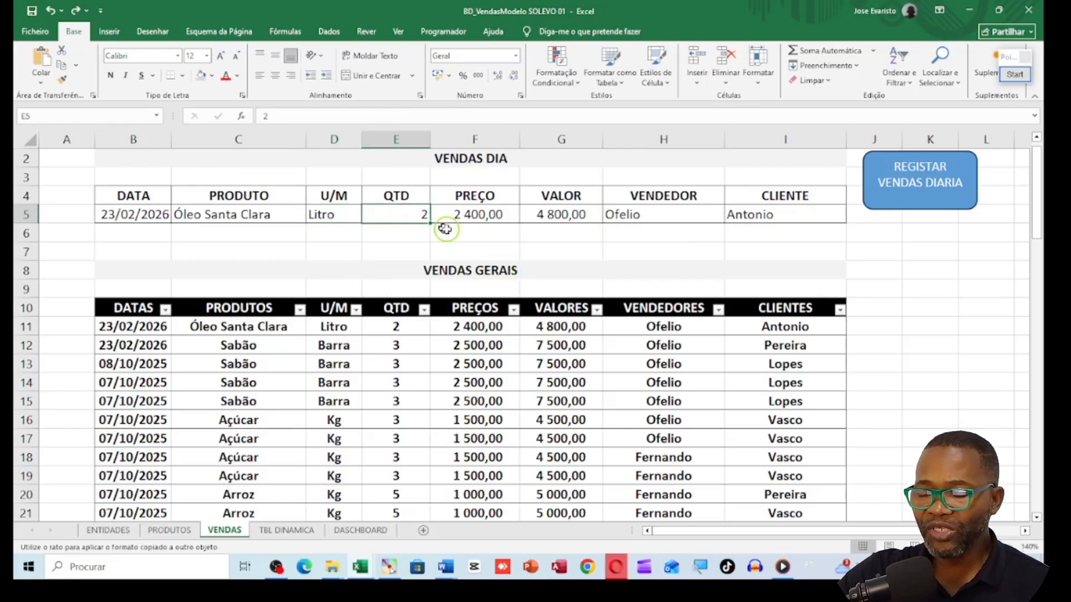
pyautogui.click(489, 217)
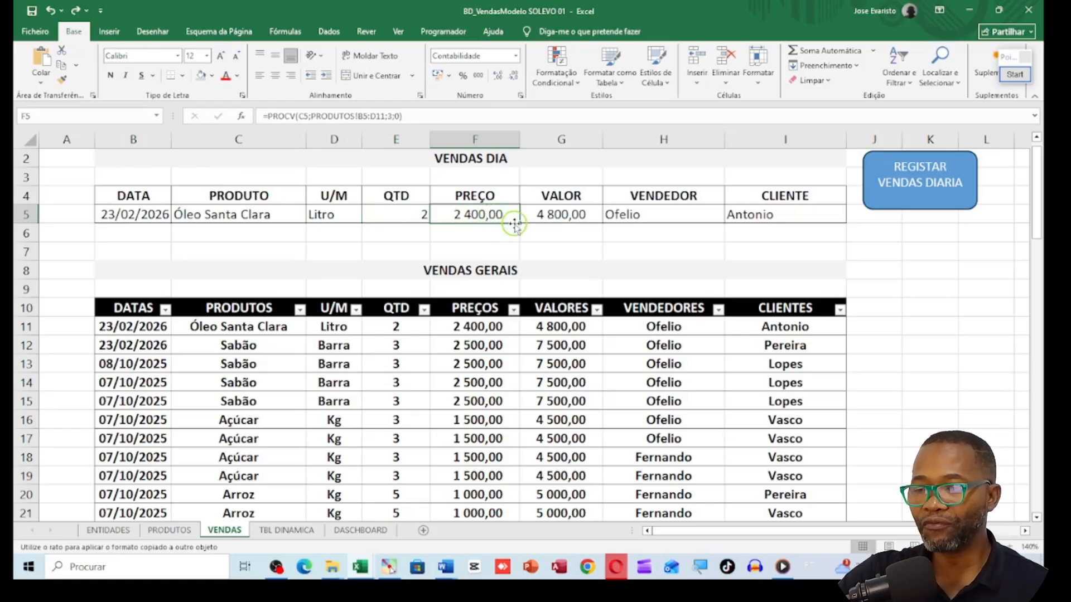
pyautogui.click(558, 217)
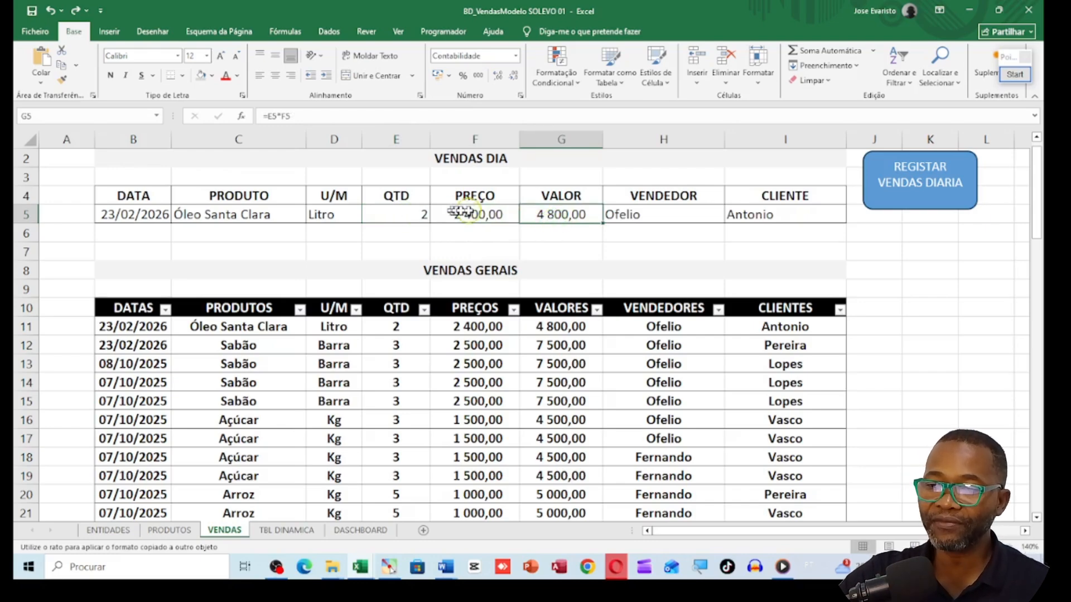
# In the VENDAS DIA entry row, set VENDEDOR to the first listed seller and CLIENTE to the third listed customer.
pyautogui.click(661, 215)
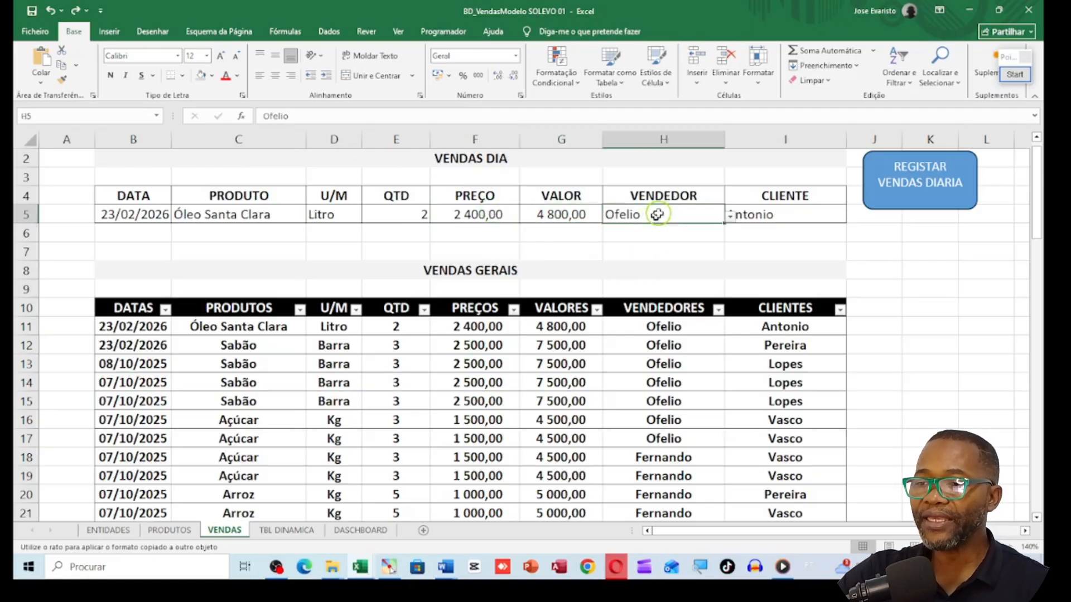
pyautogui.click(729, 218)
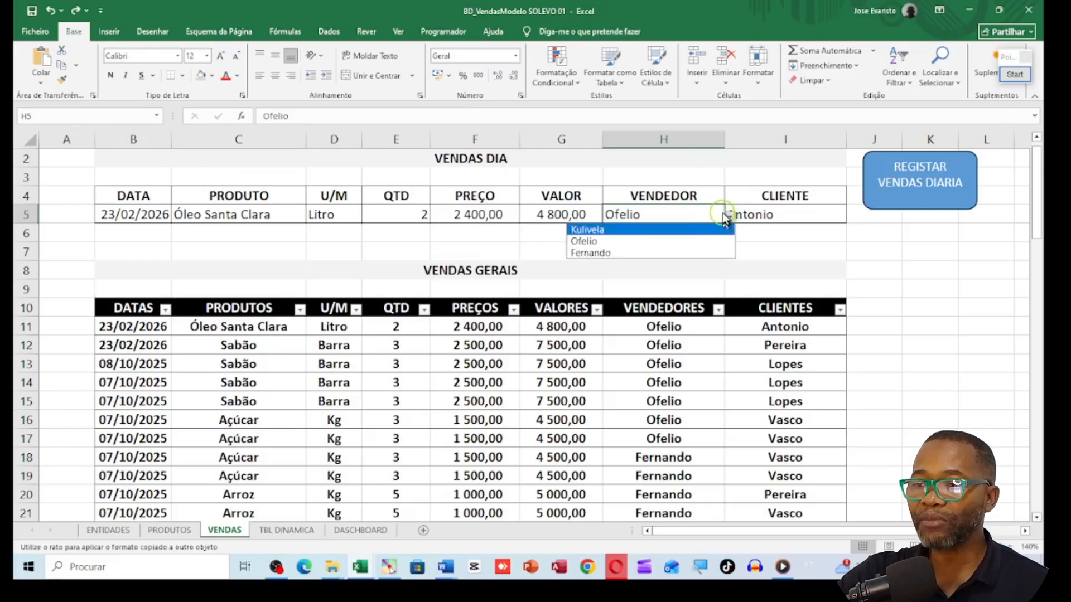
pyautogui.click(700, 233)
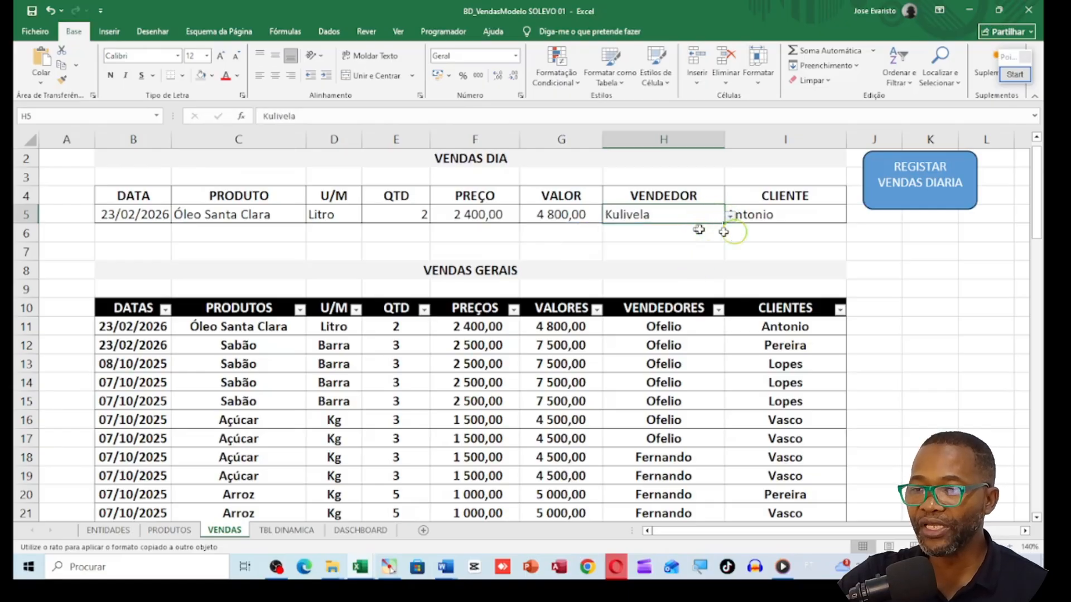
pyautogui.click(811, 215)
pyautogui.click(851, 217)
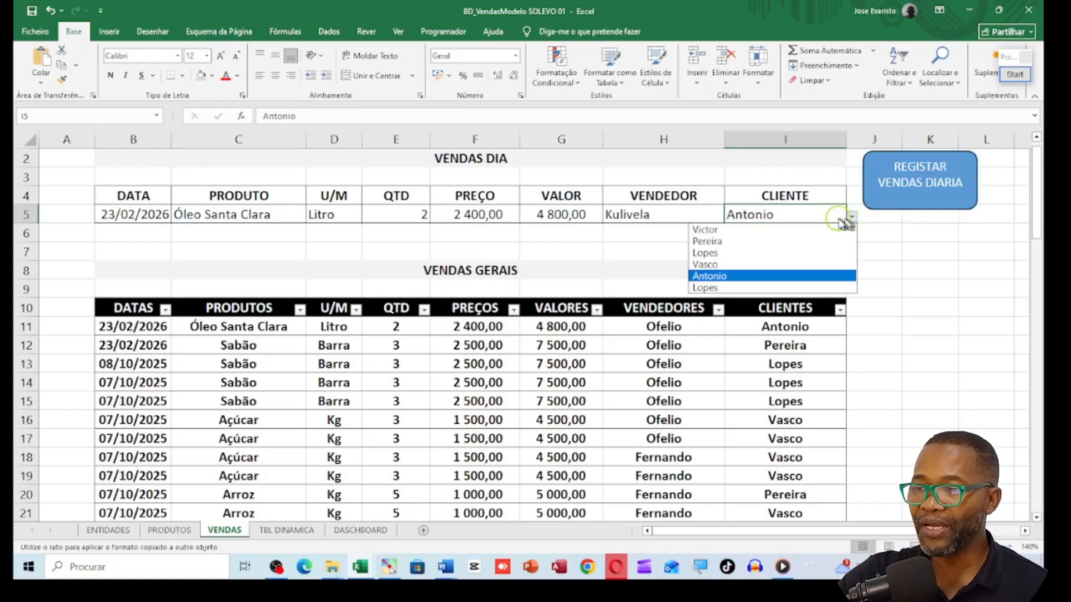
pyautogui.click(742, 253)
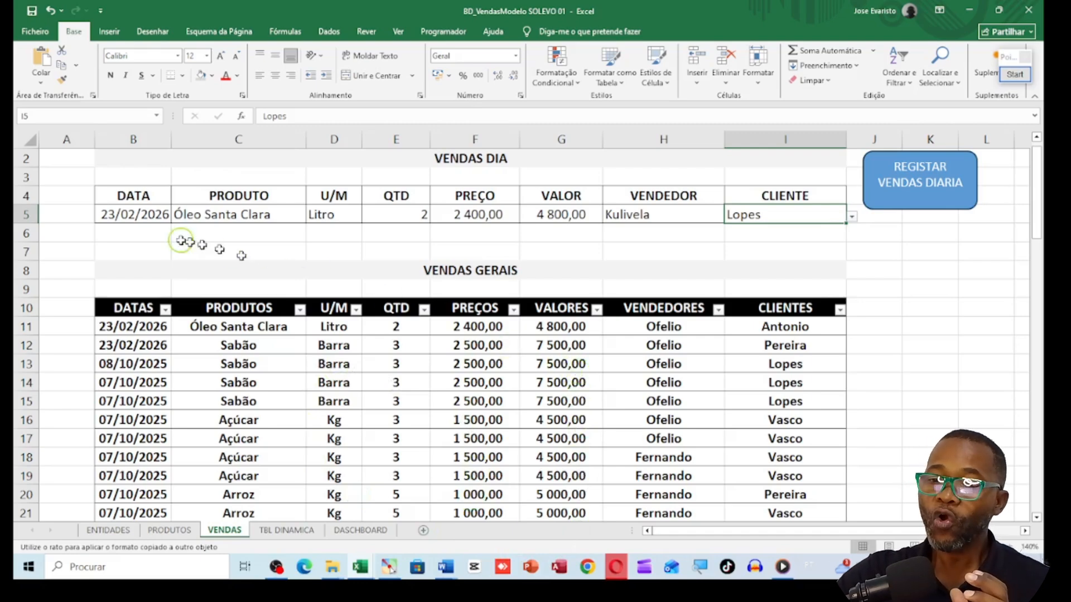
# Review the completed VENDAS DIA entry row and the first two records of the VENDAS GERAIS table.
pyautogui.moveTo(122, 218); pyautogui.dragTo(754, 213)
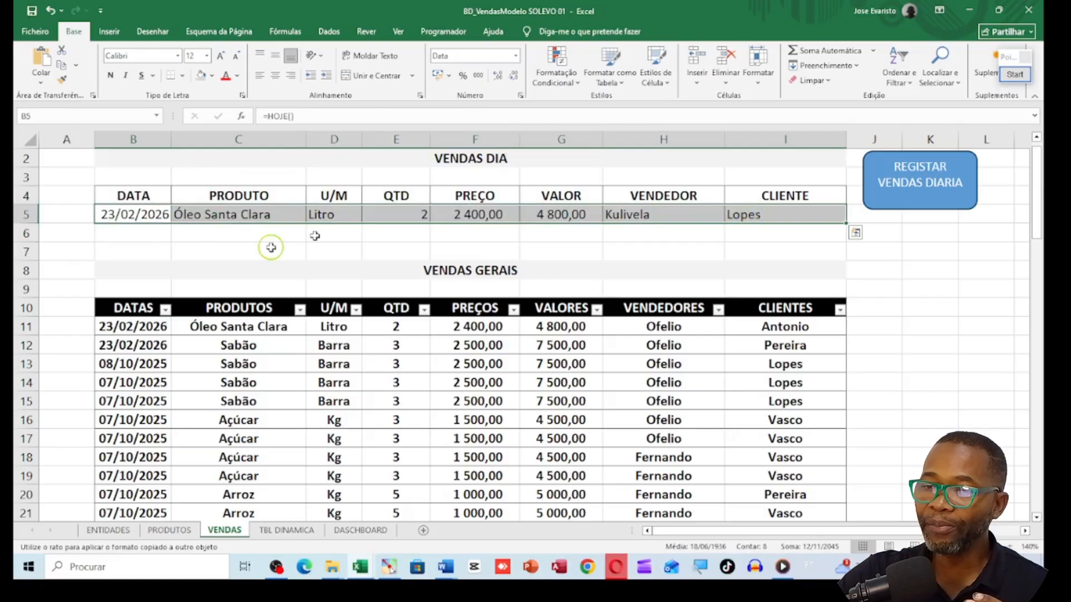
pyautogui.click(104, 329)
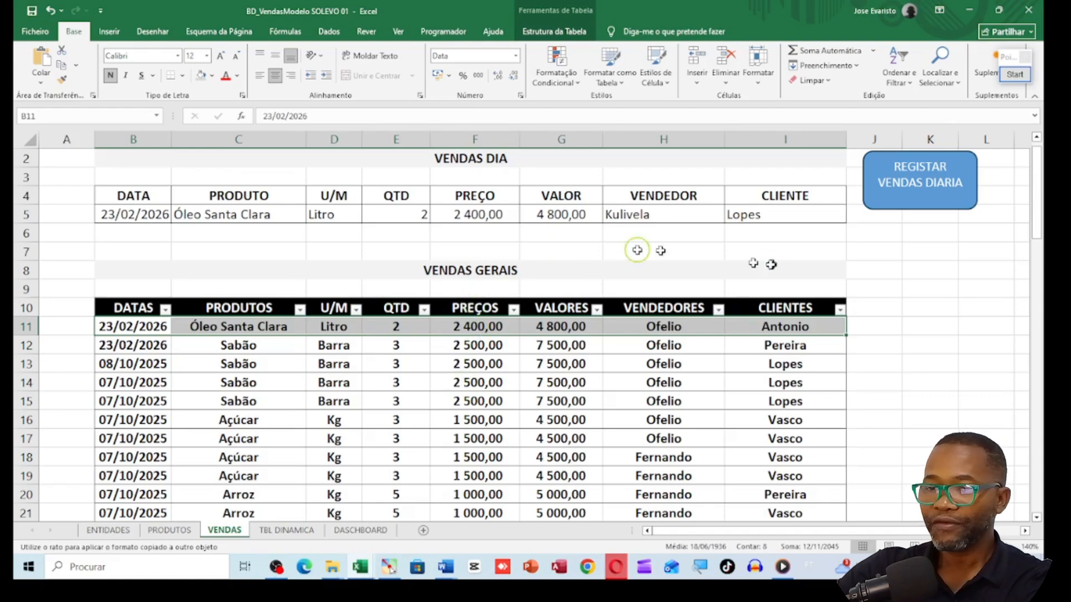
pyautogui.click(132, 345)
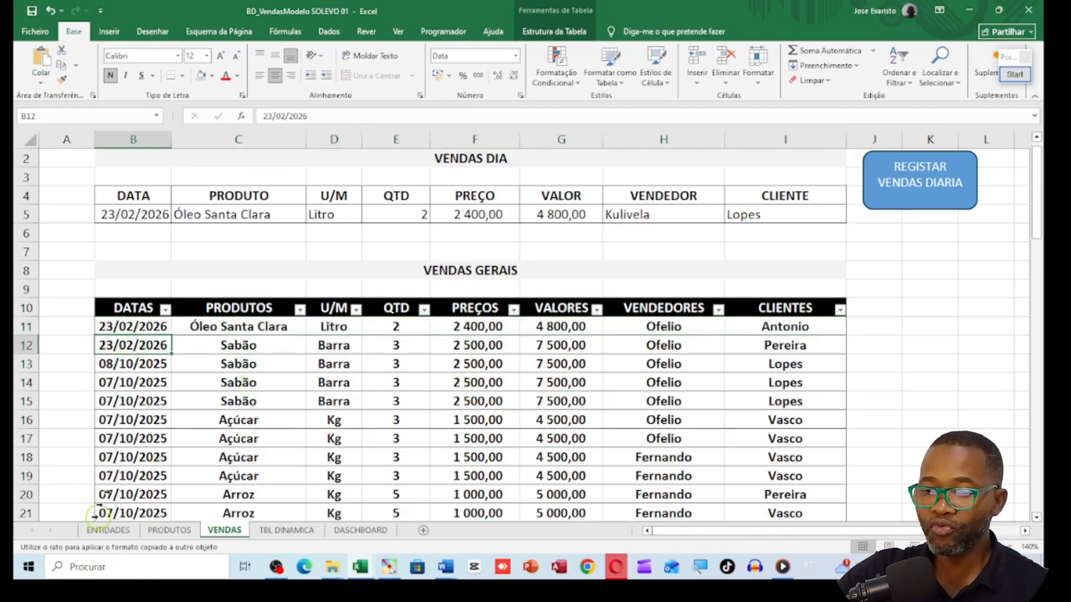
# Examine the VENDEDORES and CLIENTES tables with their names and addresses on the ENTIDADES sheet.
pyautogui.click(109, 530)
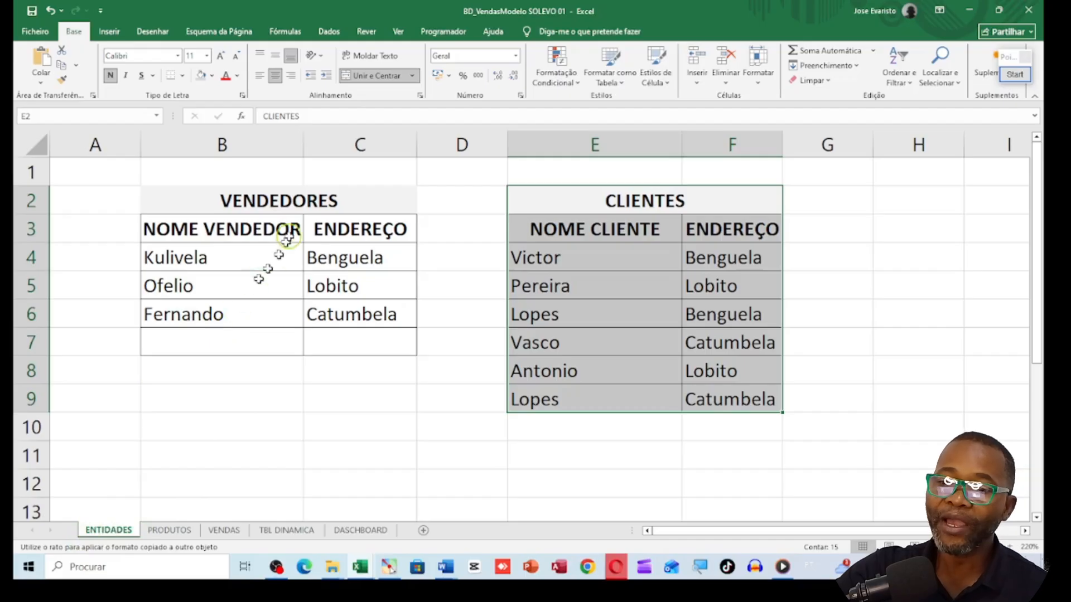
pyautogui.moveTo(303, 203); pyautogui.dragTo(308, 335)
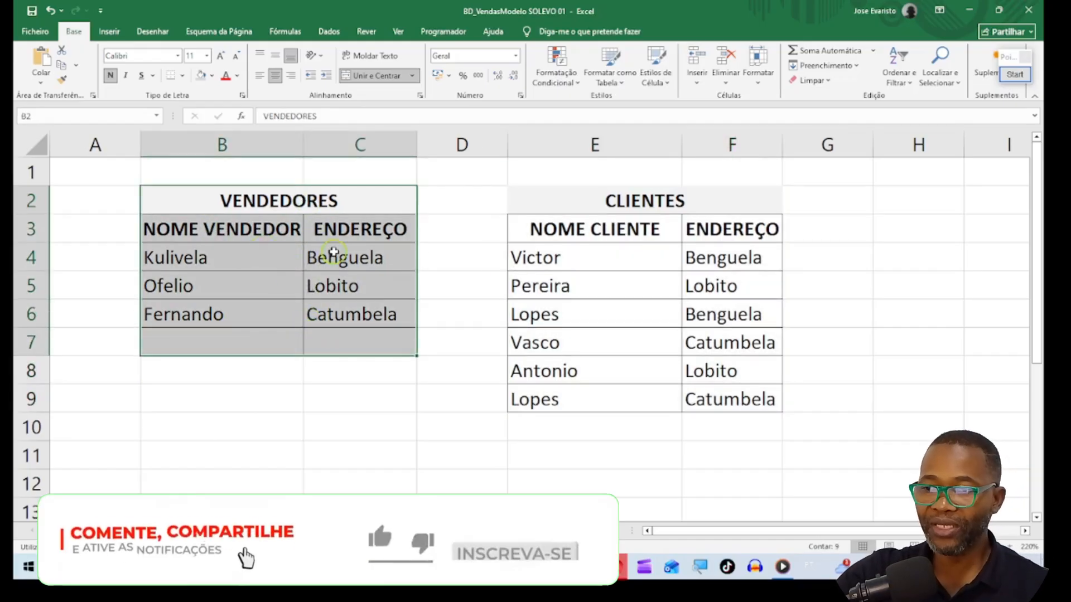
pyautogui.moveTo(686, 196); pyautogui.dragTo(672, 394)
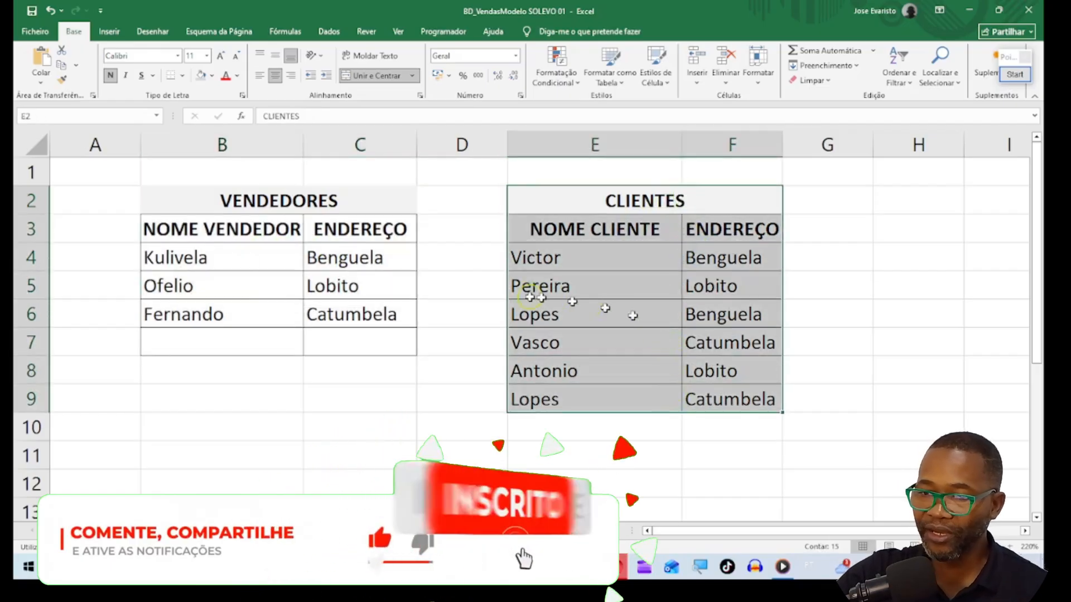
pyautogui.moveTo(283, 197); pyautogui.dragTo(263, 313)
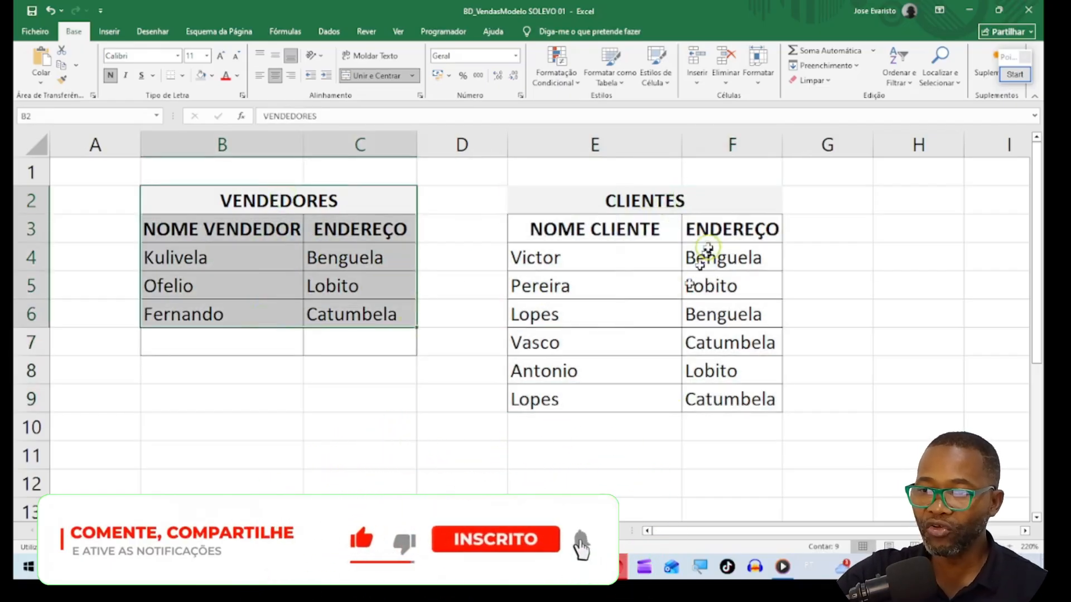
pyautogui.click(697, 207)
pyautogui.moveTo(697, 207); pyautogui.dragTo(671, 399)
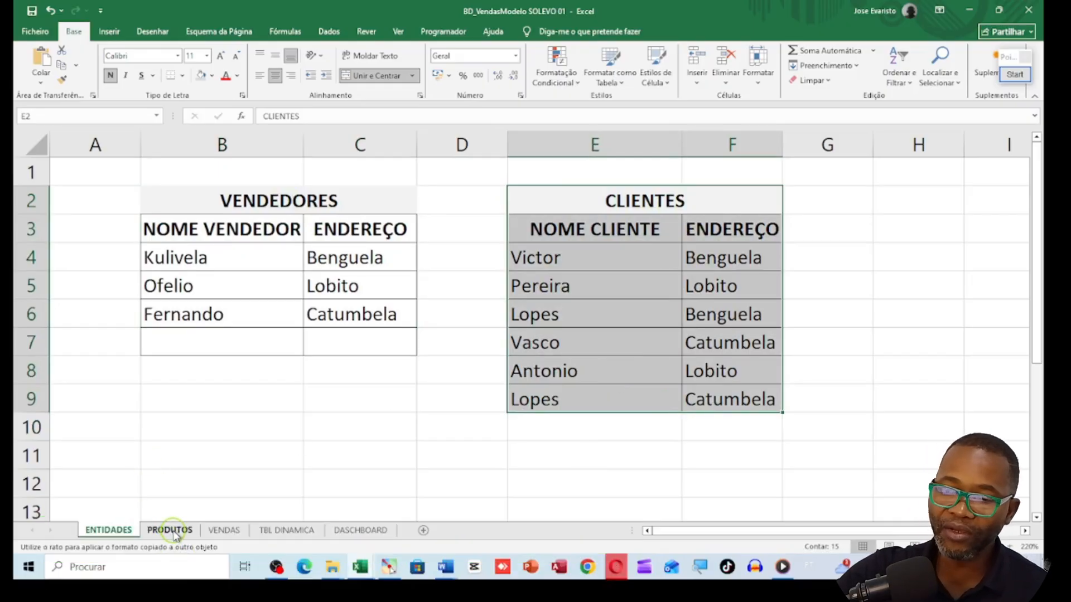
# Examine the PRODUTOS table with its product, unit and price columns on the PRODUTOS sheet.
pyautogui.click(171, 531)
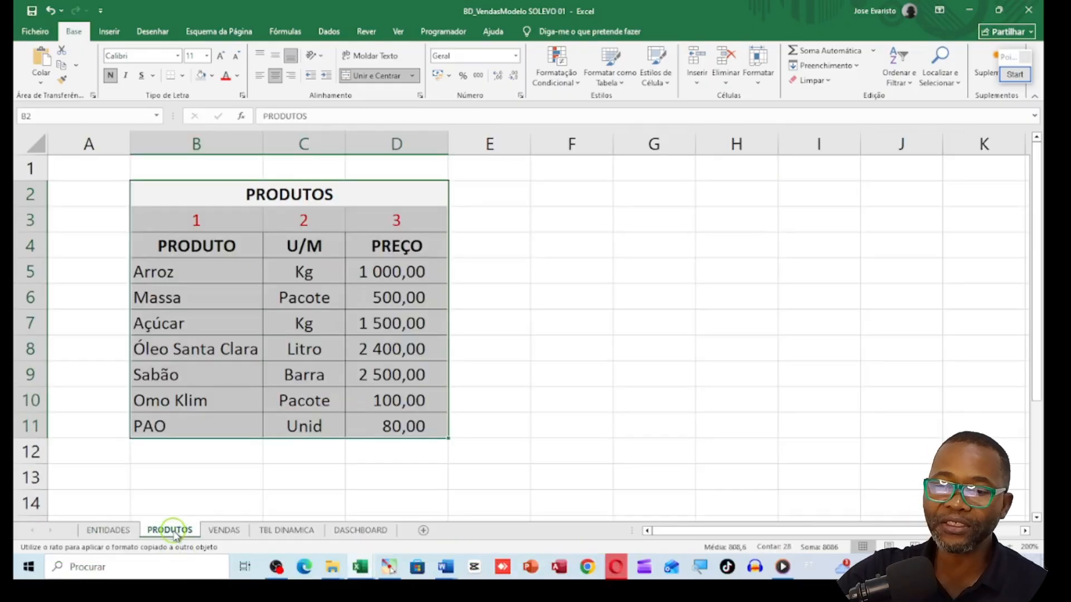
pyautogui.click(340, 382)
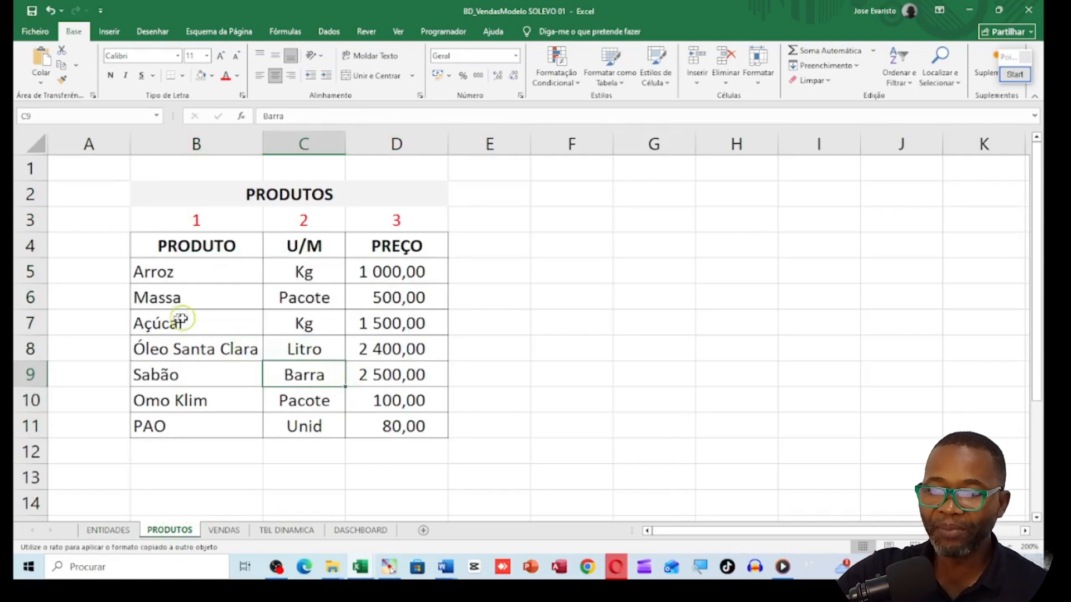
pyautogui.click(289, 195)
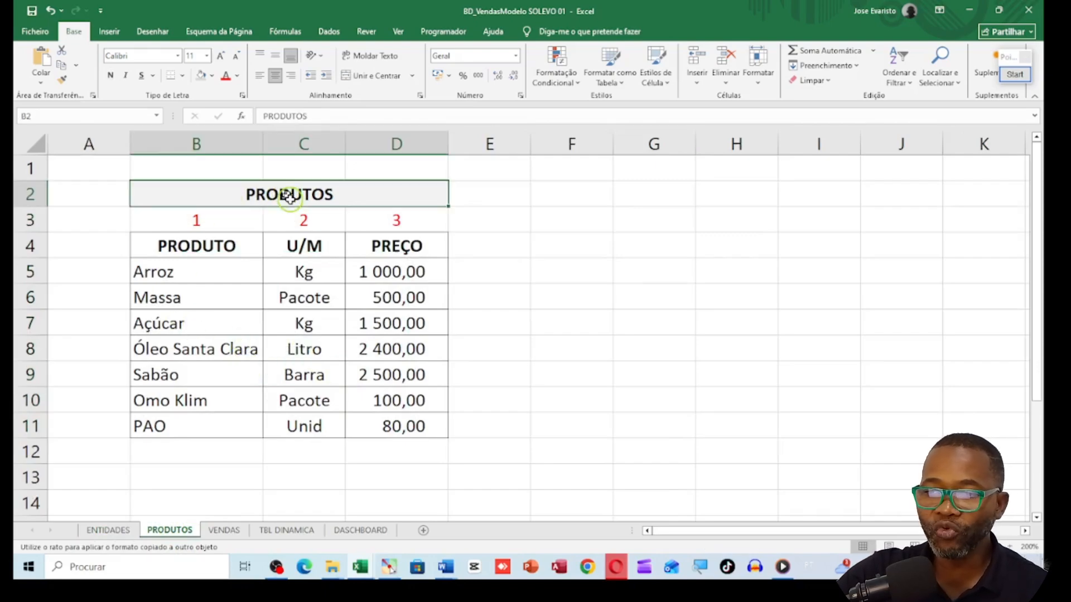
pyautogui.moveTo(289, 196); pyautogui.dragTo(292, 425)
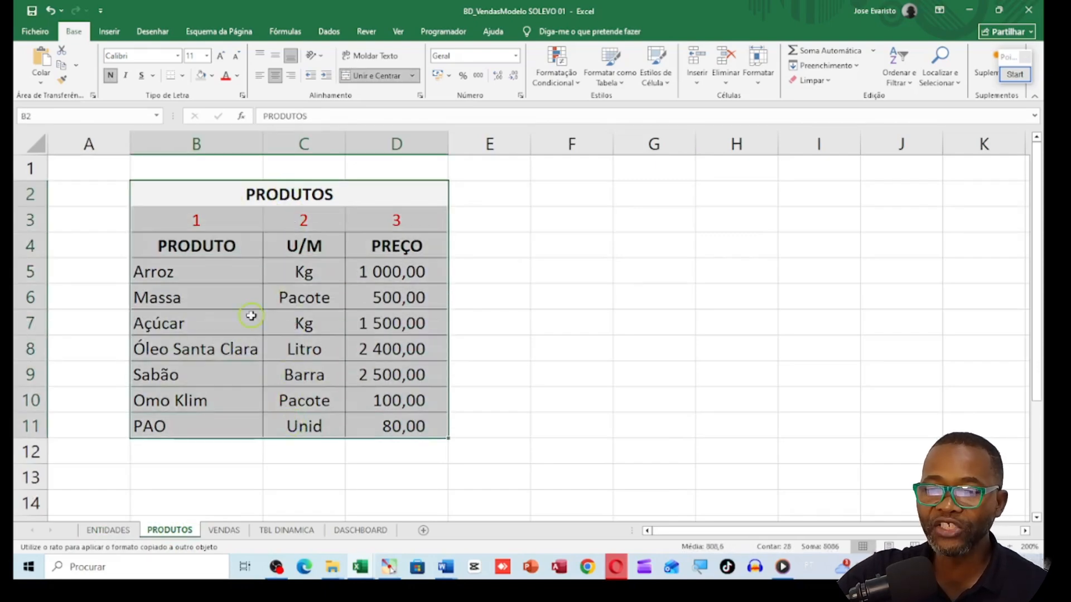
# Revisit the VENDAS sheet and examine the VENDAS POR VENDEDORES pivot table on the TBL DINAMICA sheet.
pyautogui.click(229, 531)
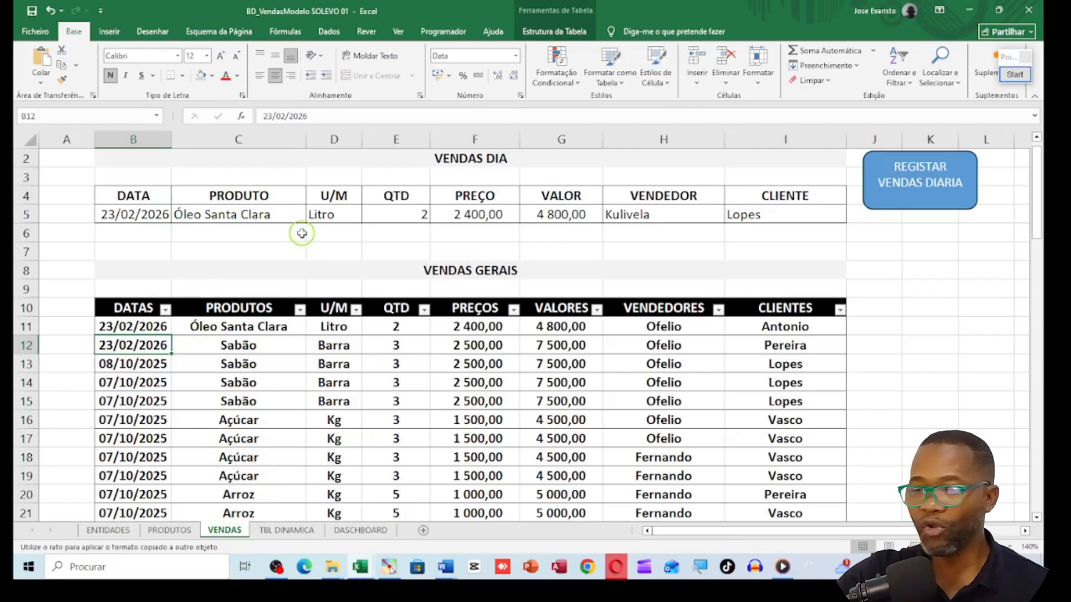
pyautogui.click(285, 530)
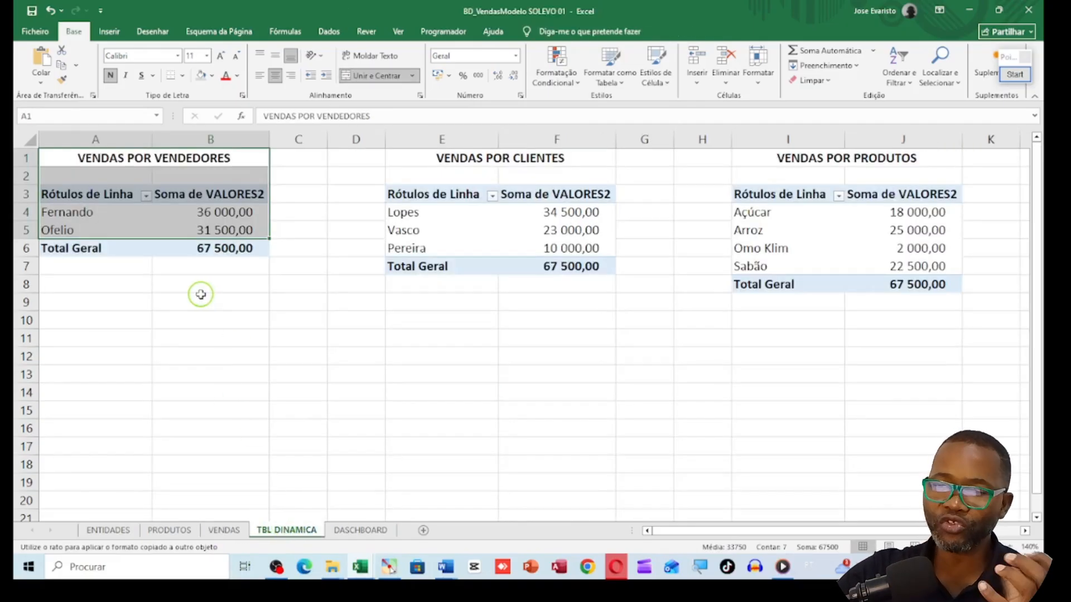
pyautogui.click(223, 530)
pyautogui.click(268, 530)
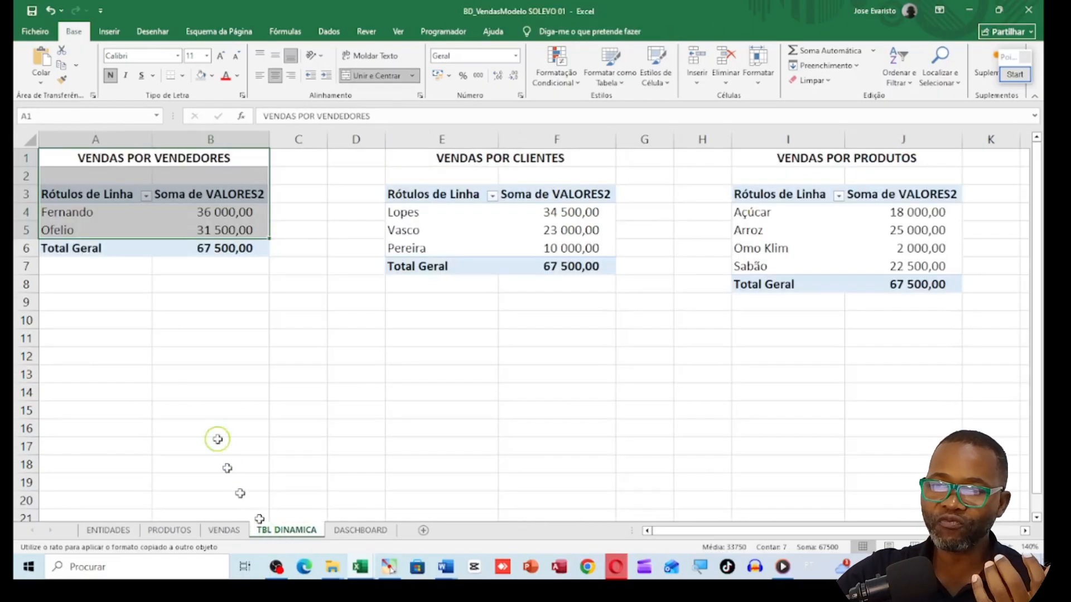
pyautogui.click(83, 212)
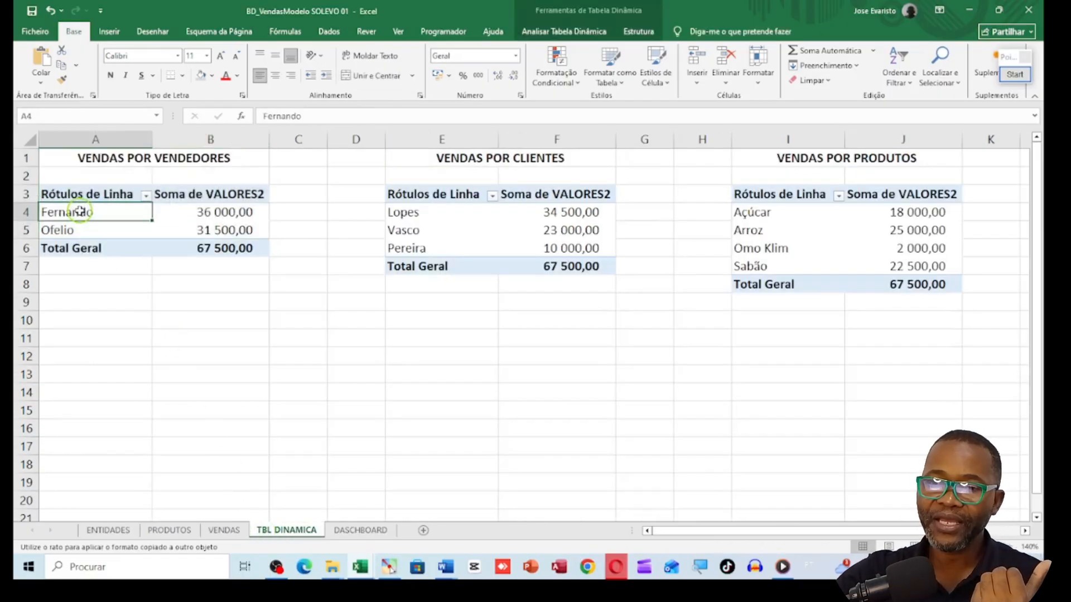
pyautogui.moveTo(90, 213)
pyautogui.mouseDown()
pyautogui.moveTo(189, 228)
pyautogui.moveTo(199, 223)
pyautogui.moveTo(190, 215)
pyautogui.moveTo(178, 228)
pyautogui.moveTo(156, 215)
pyautogui.moveTo(195, 228)
pyautogui.mouseUp()
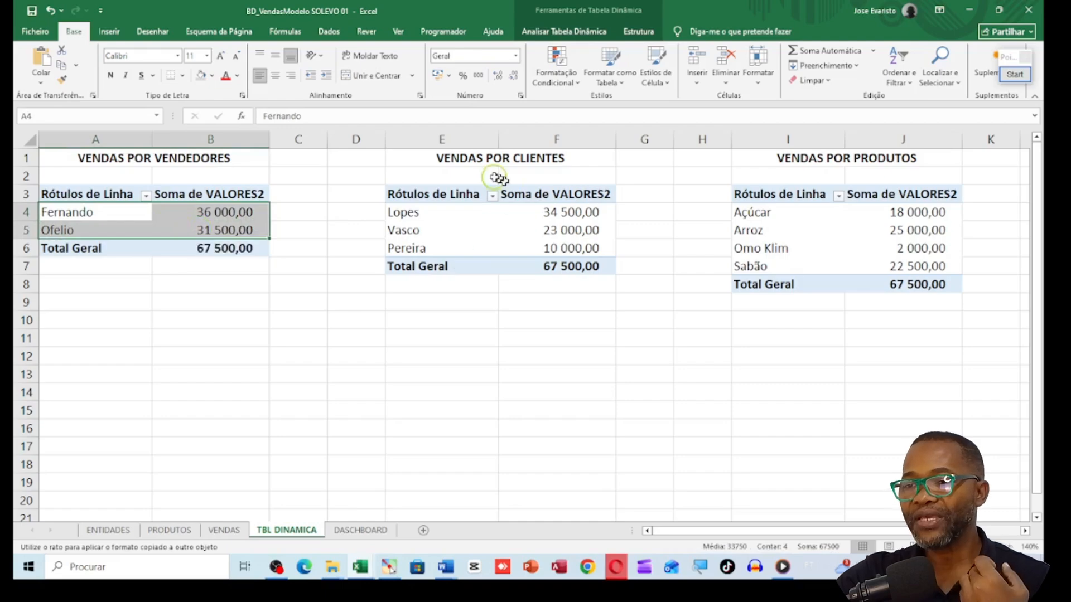
# Examine the VENDAS POR CLIENTES pivot table row by row, including its summed sales values.
pyautogui.moveTo(483, 165); pyautogui.dragTo(498, 267)
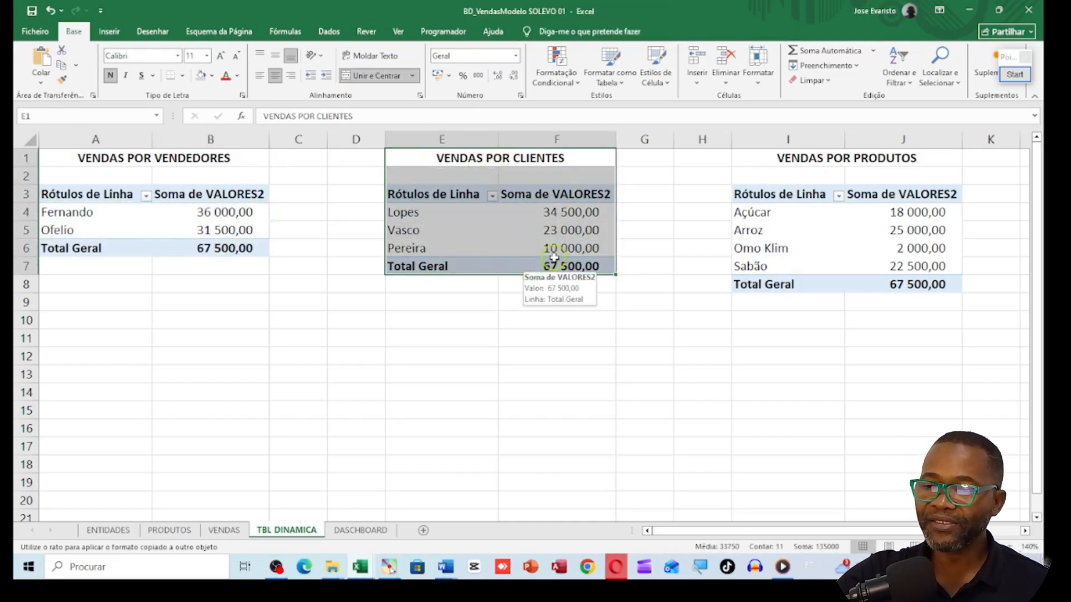
pyautogui.click(421, 218)
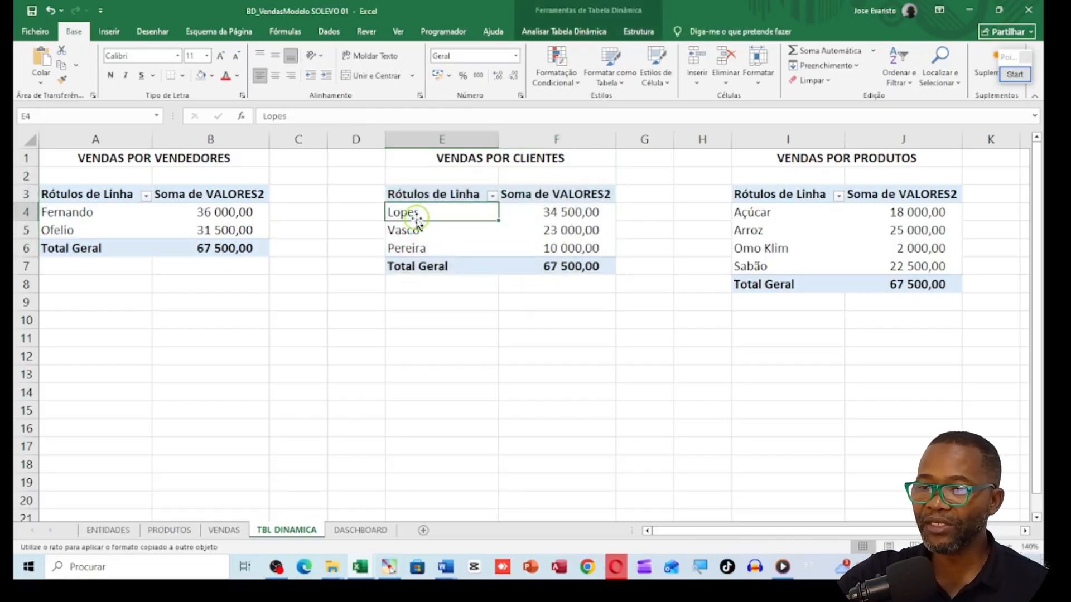
pyautogui.moveTo(424, 216); pyautogui.dragTo(519, 213)
pyautogui.click(410, 233)
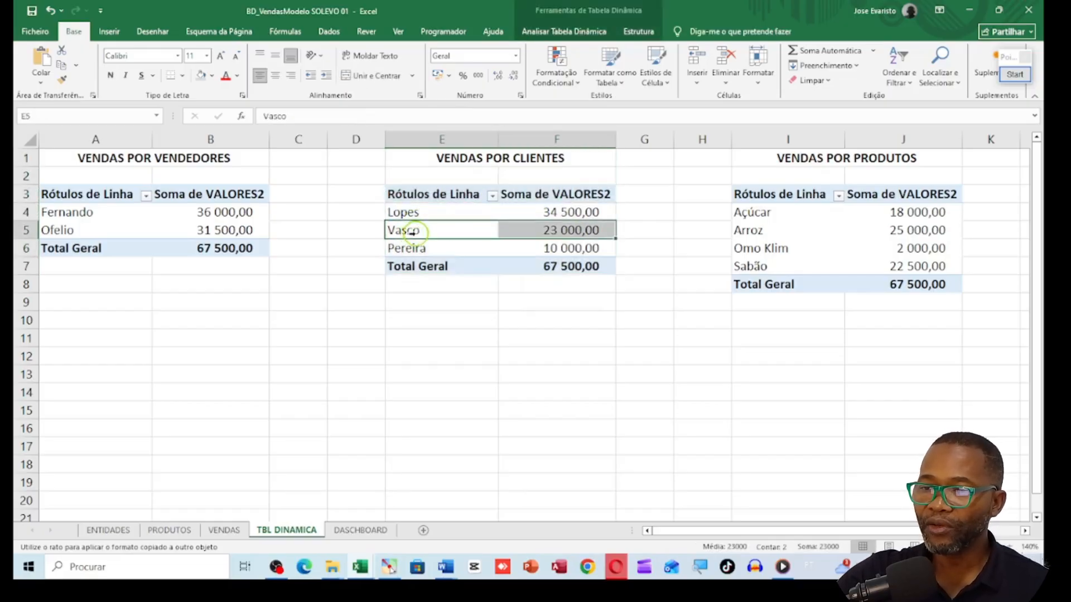
pyautogui.click(404, 250)
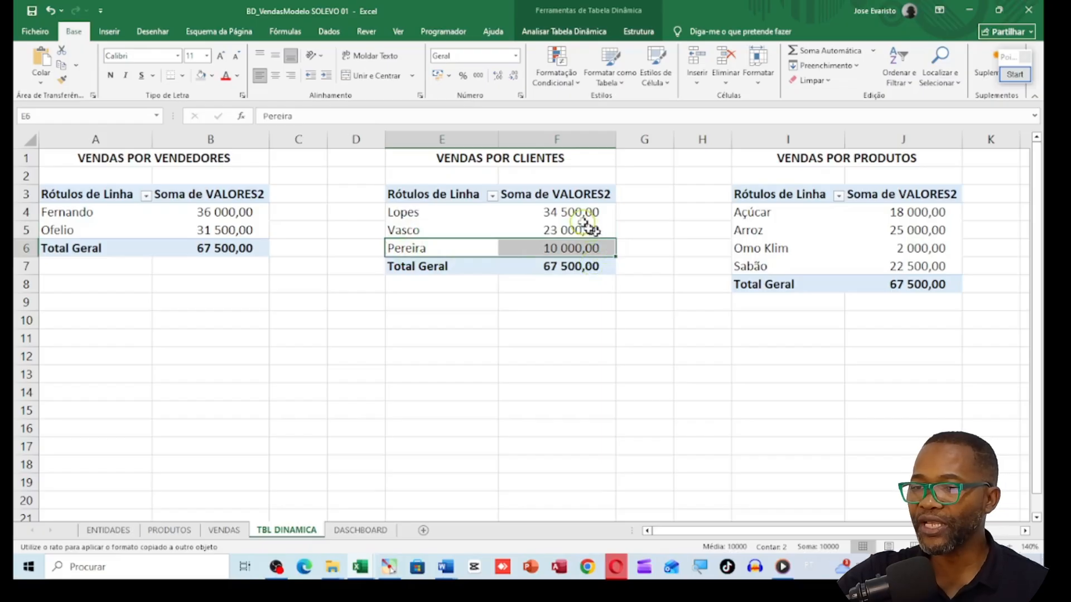
pyautogui.moveTo(583, 215); pyautogui.dragTo(574, 246)
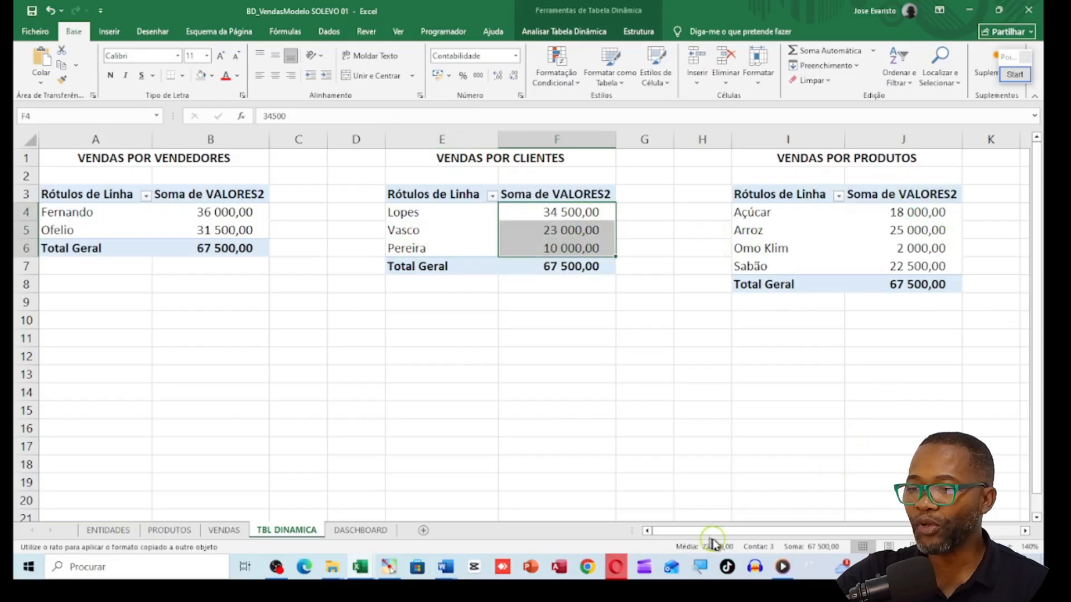
# Inspect the VENDAS POR QUANTIDADES pivot table at the far end of the TBL DINAMICA sheet.
pyautogui.moveTo(712, 537); pyautogui.dragTo(805, 536)
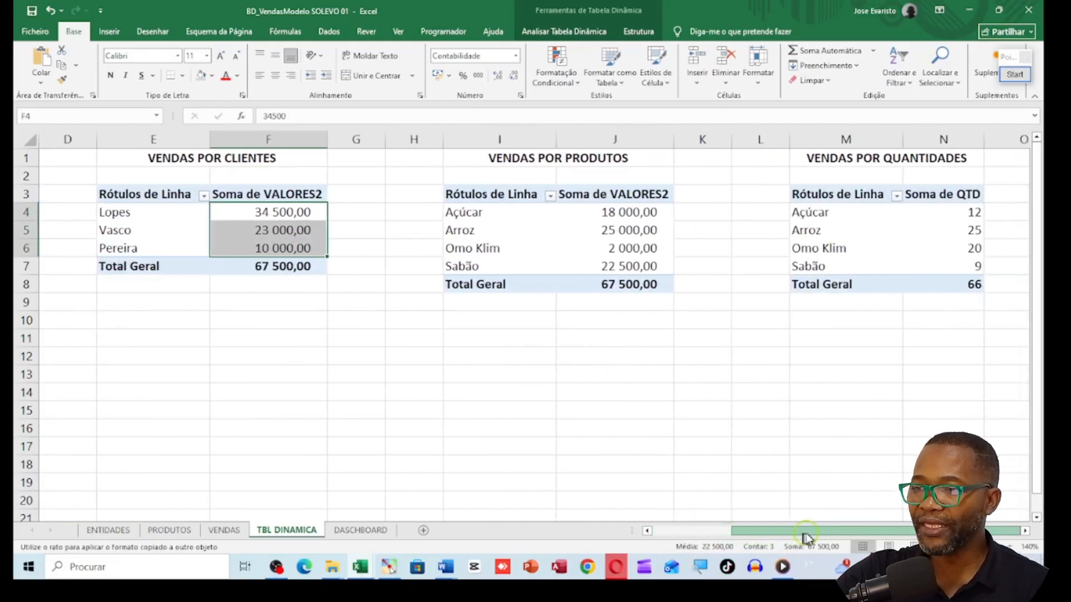
pyautogui.moveTo(906, 167); pyautogui.dragTo(898, 279)
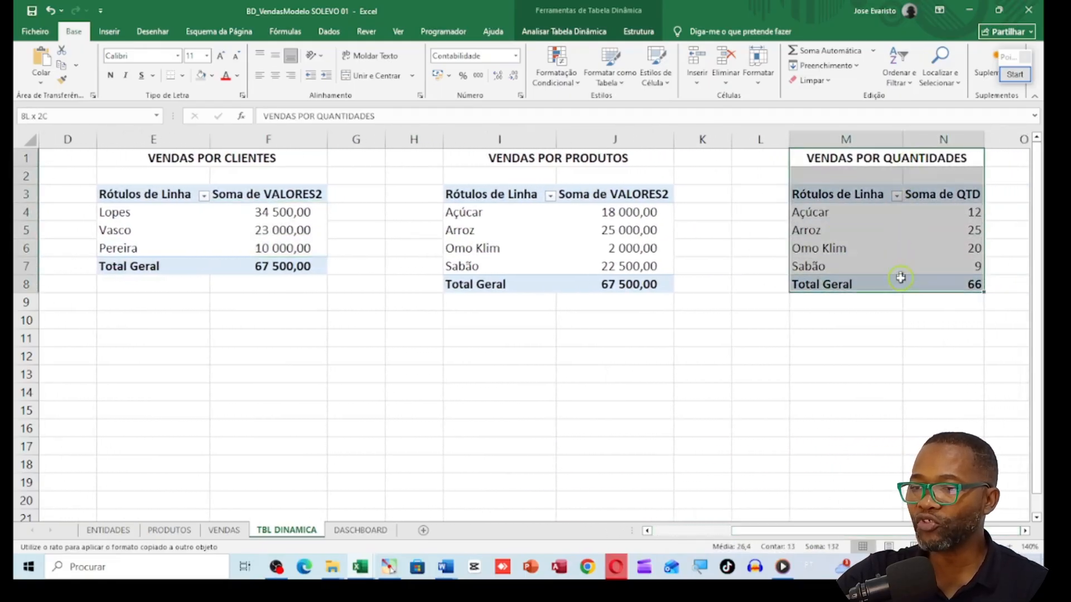
pyautogui.moveTo(760, 531); pyautogui.dragTo(653, 531)
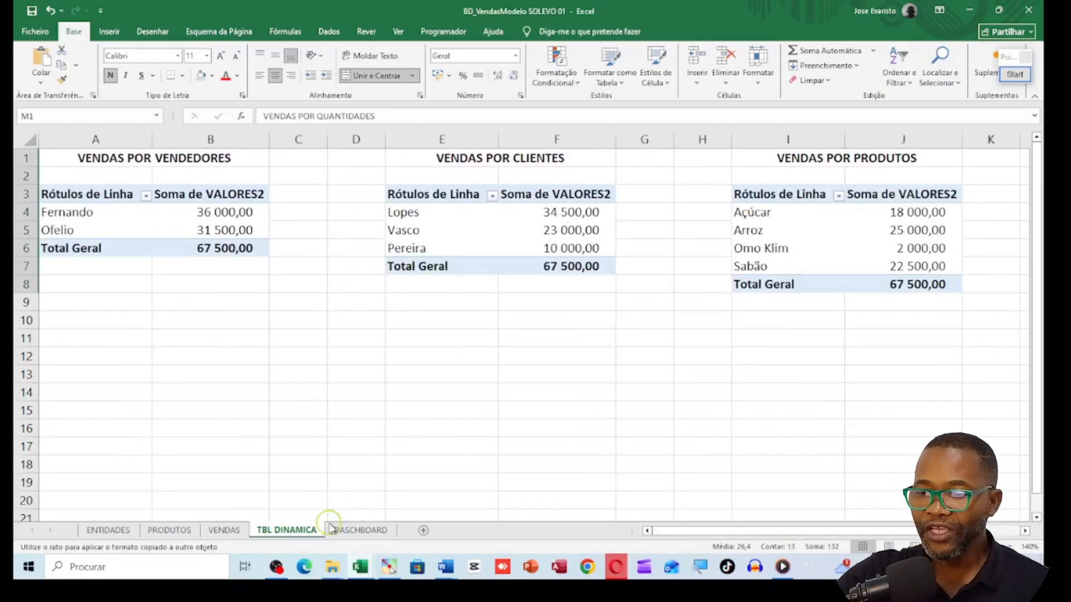
# On the DASCHBOARD sheet, filter the charts by each seller in turn with the VENDEDORES slicer, clearing the filter each time.
pyautogui.click(365, 530)
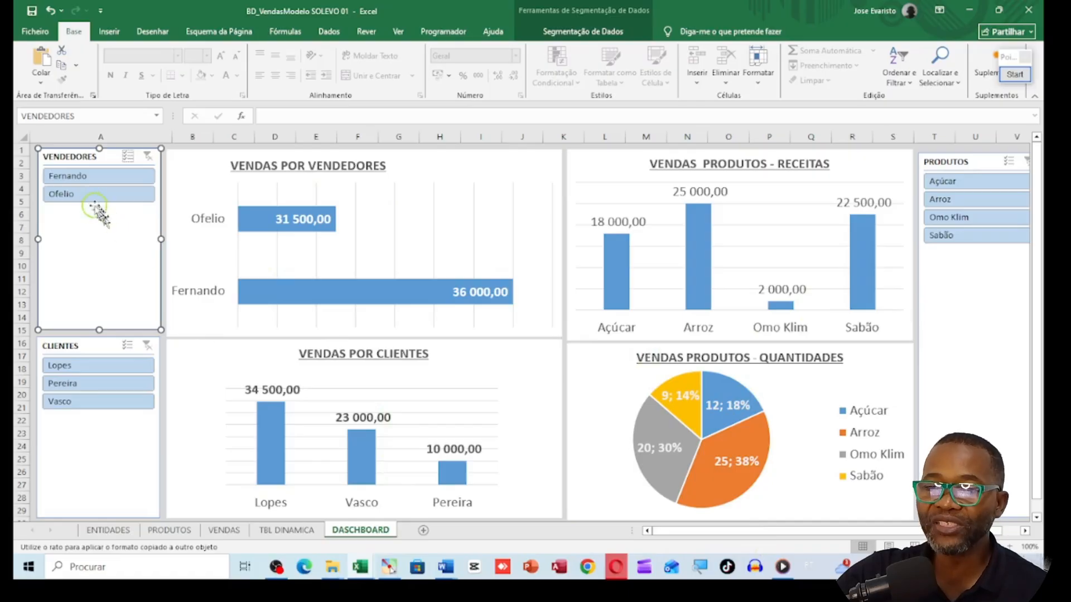
pyautogui.click(91, 177)
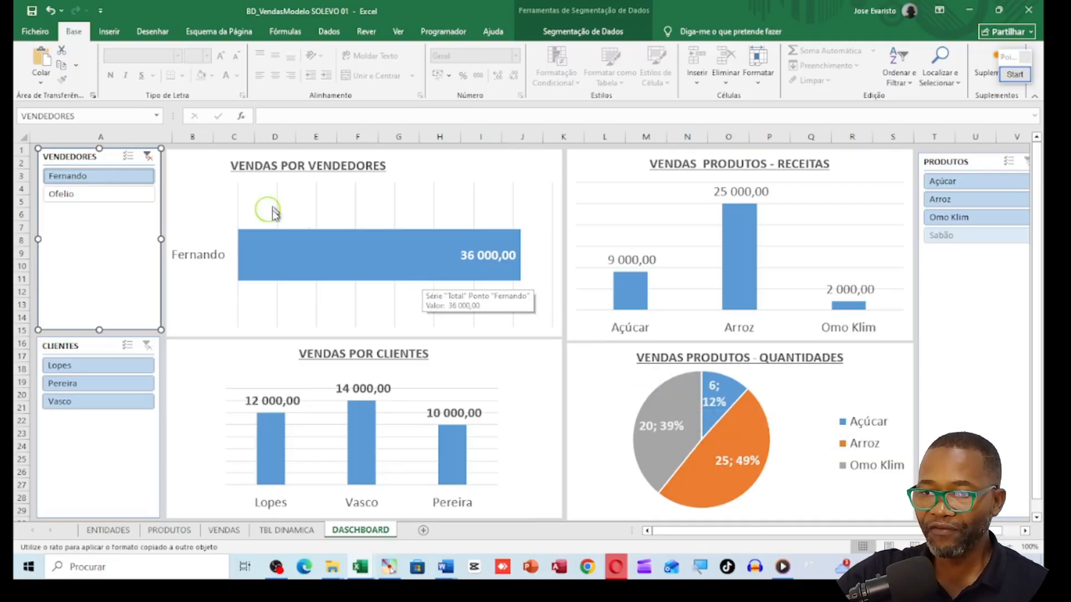
pyautogui.click(145, 158)
pyautogui.click(83, 195)
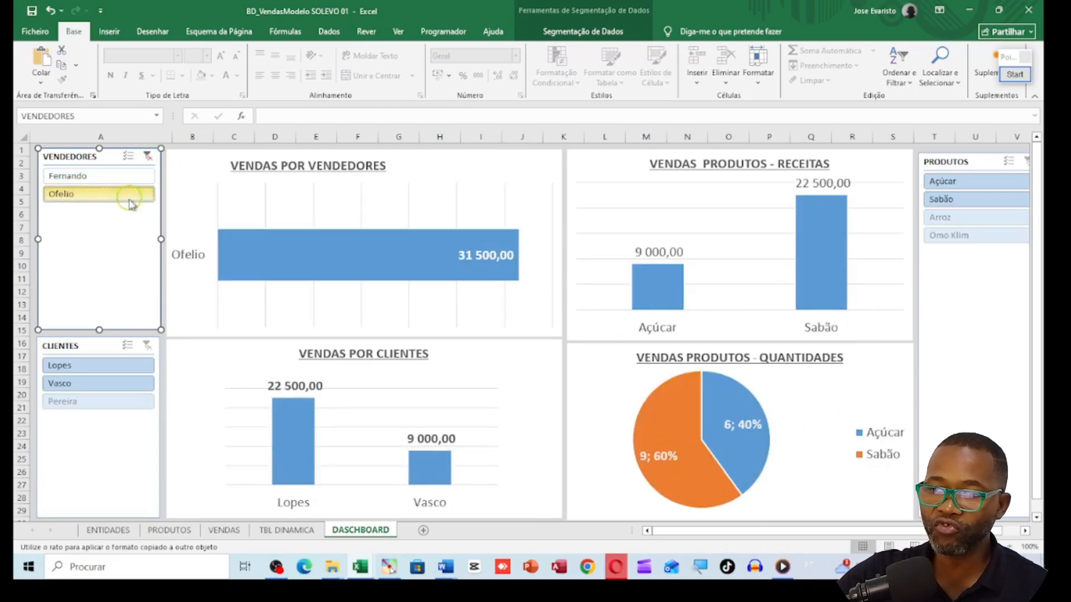
pyautogui.click(146, 157)
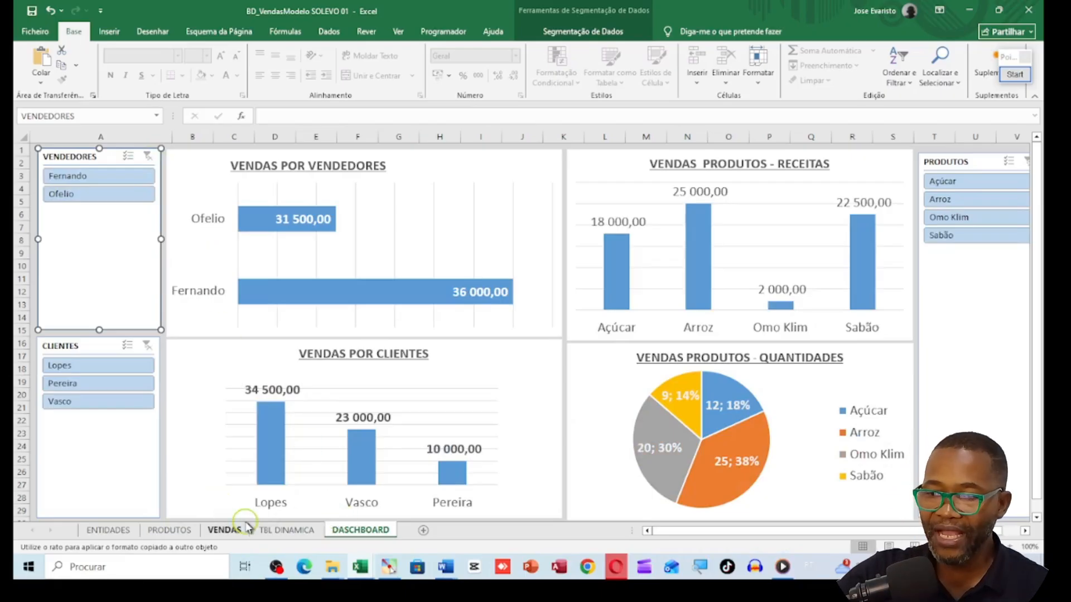
# On the VENDAS AVideo Aula sheet, undo the DATA cell's entry and review the blank rows under VENDAS DIA and VENDAS GERAIS.
pyautogui.click(224, 529)
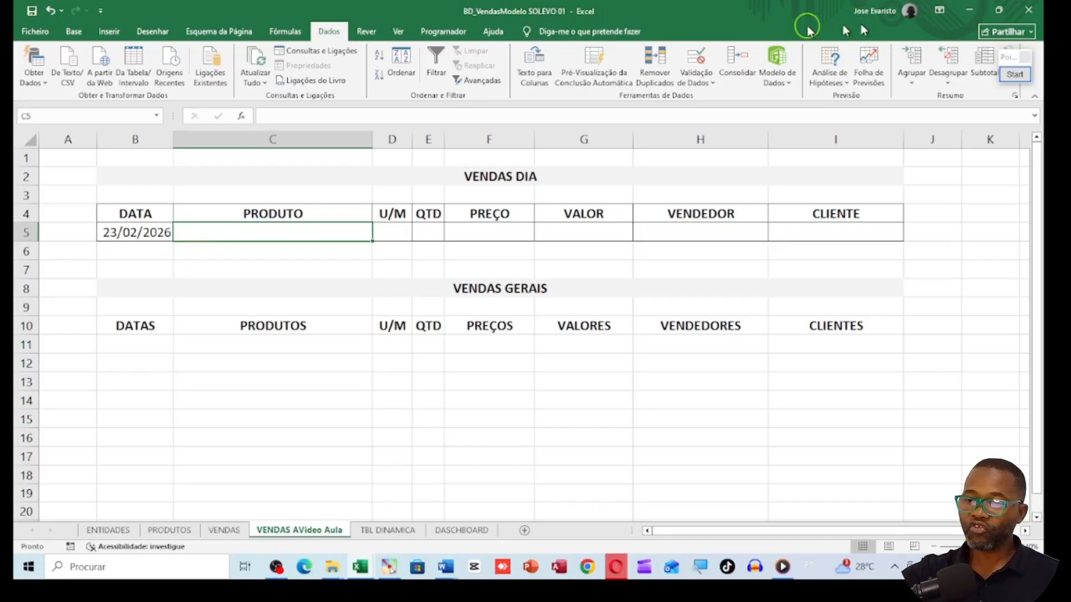
pyautogui.click(145, 234)
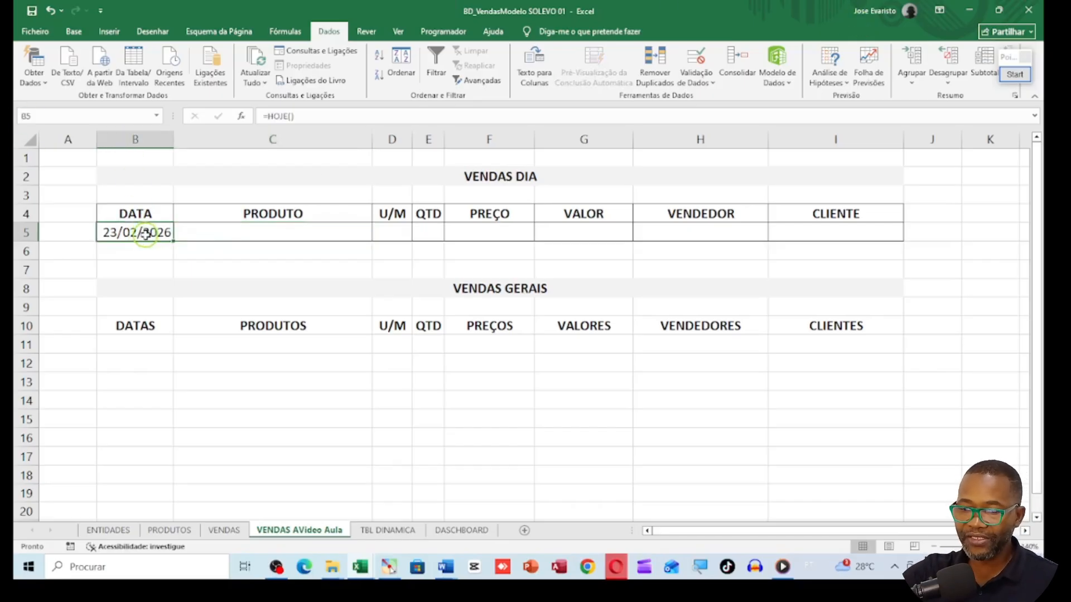
pyautogui.hotkey('ctrl', 'z')
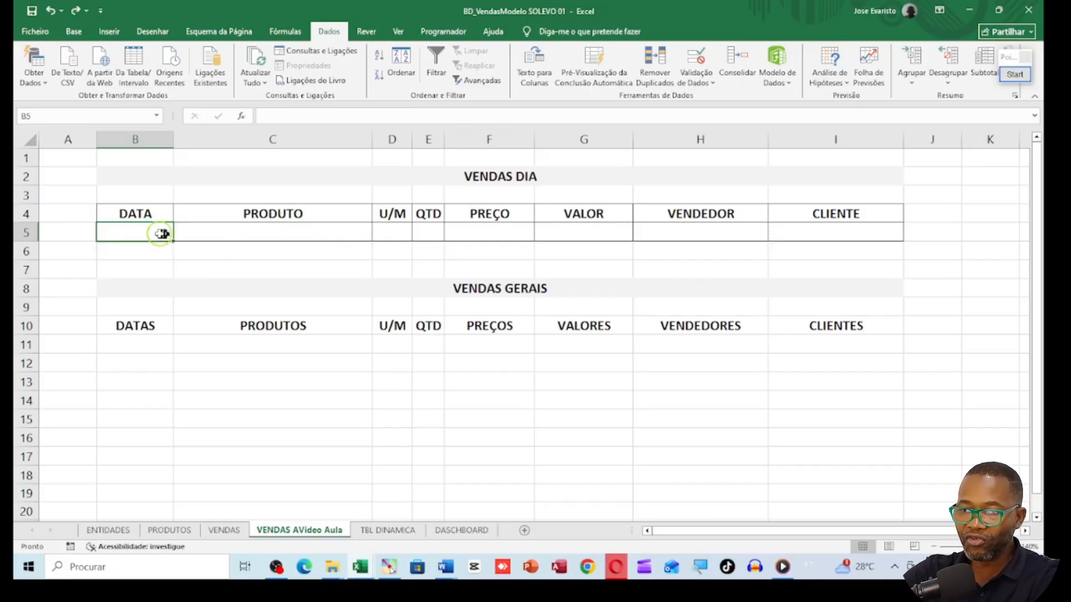
pyautogui.moveTo(153, 234); pyautogui.dragTo(813, 233)
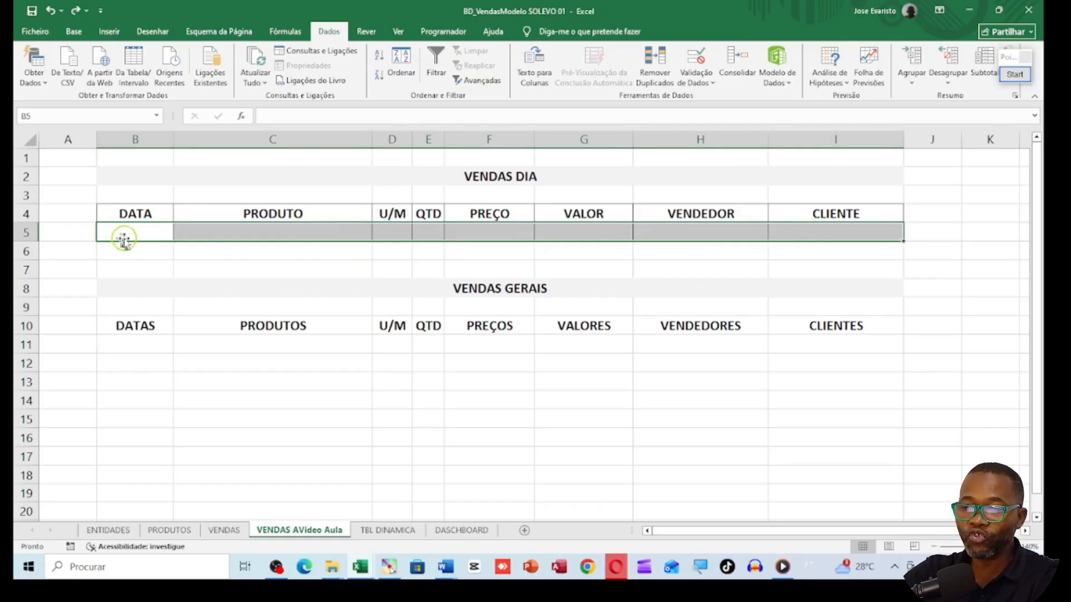
pyautogui.moveTo(128, 233); pyautogui.dragTo(842, 234)
pyautogui.moveTo(144, 346); pyautogui.dragTo(803, 339)
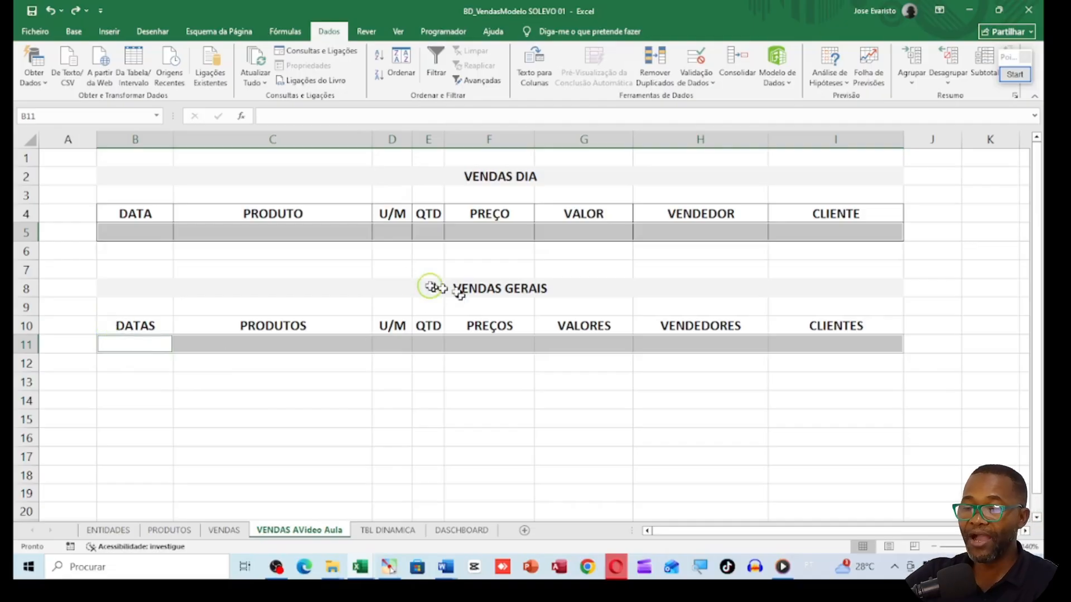
# Enter the HOJE function in the DATA cell B5 of the VENDAS DIA row to insert the current date.
pyautogui.click(146, 232)
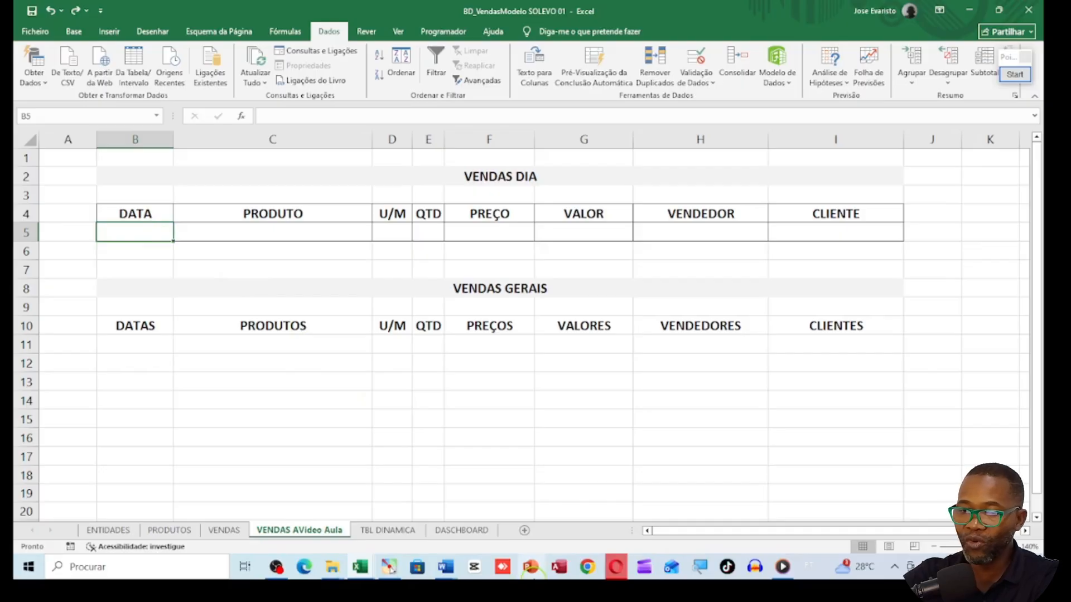
pyautogui.write('=h')
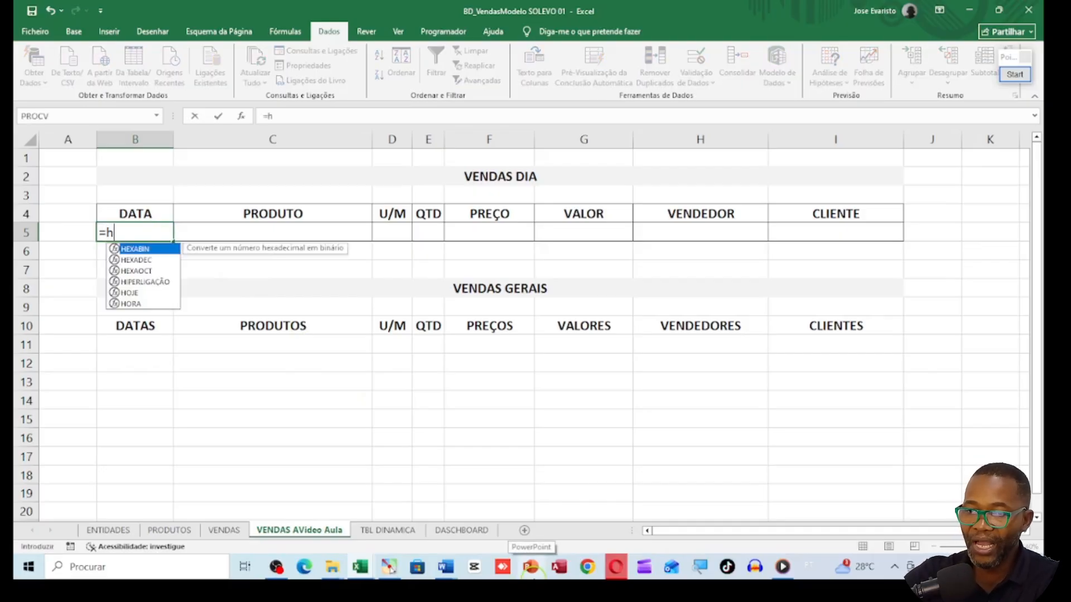
pyautogui.write('o')
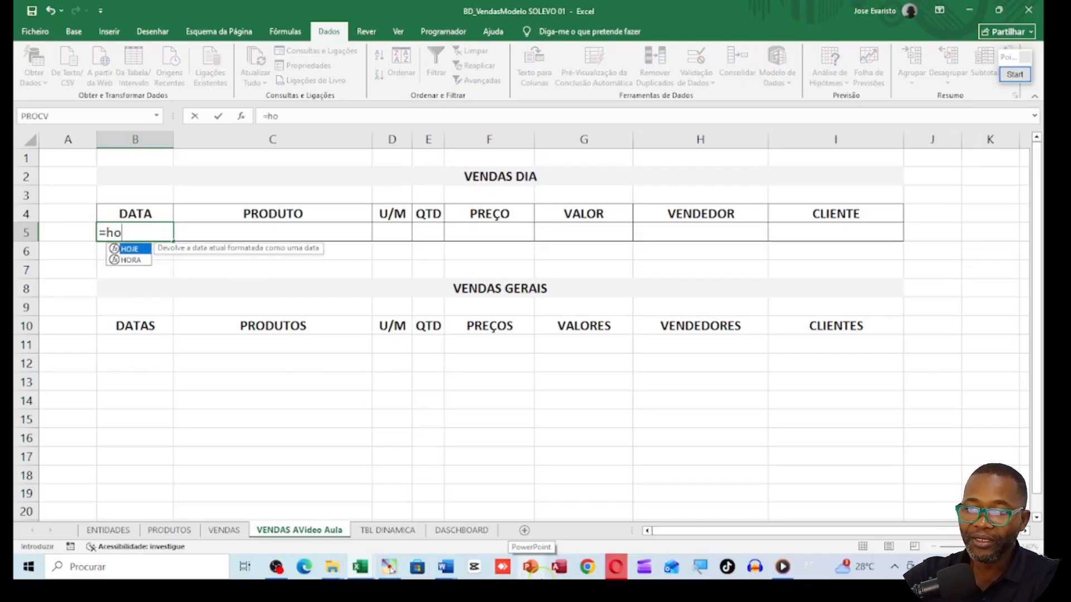
pyautogui.doubleClick(134, 249)
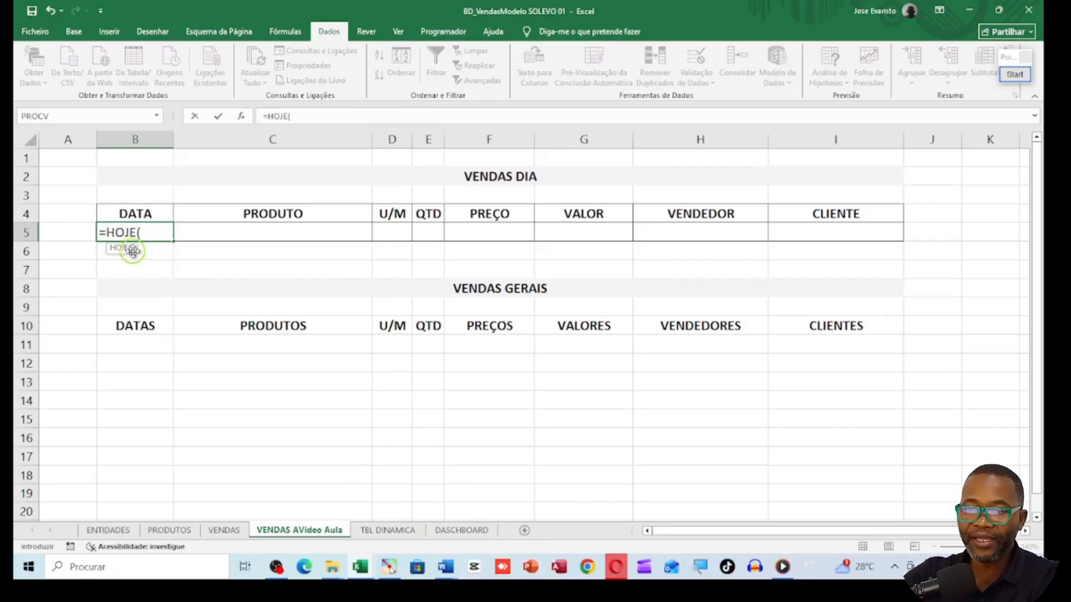
pyautogui.press('Return')
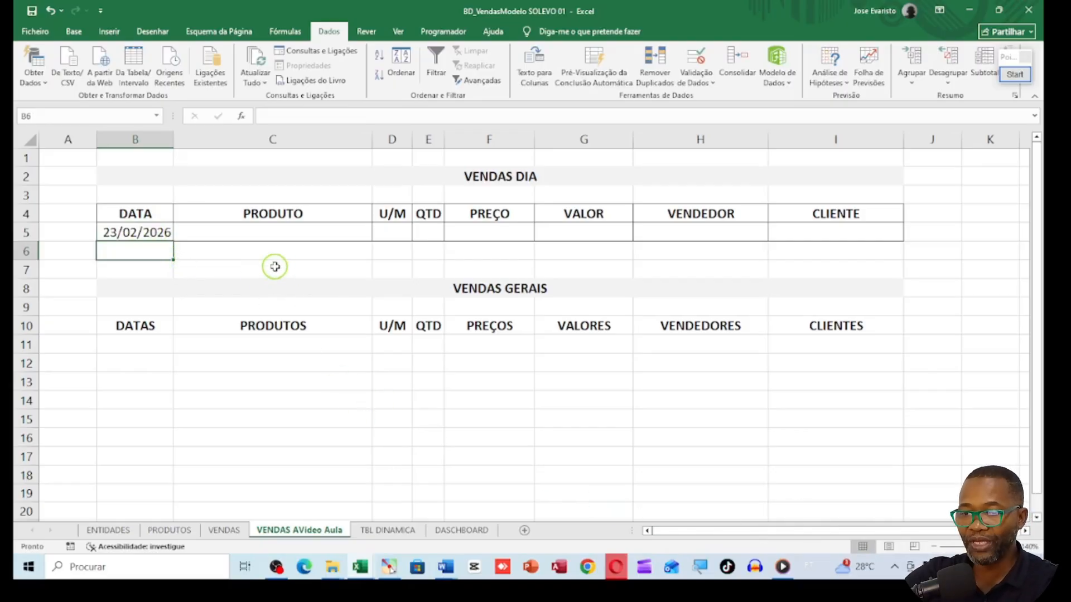
# Try entering Arroz manually in the PRODUTO cell C5 of the VENDAS DIA row.
pyautogui.click(222, 232)
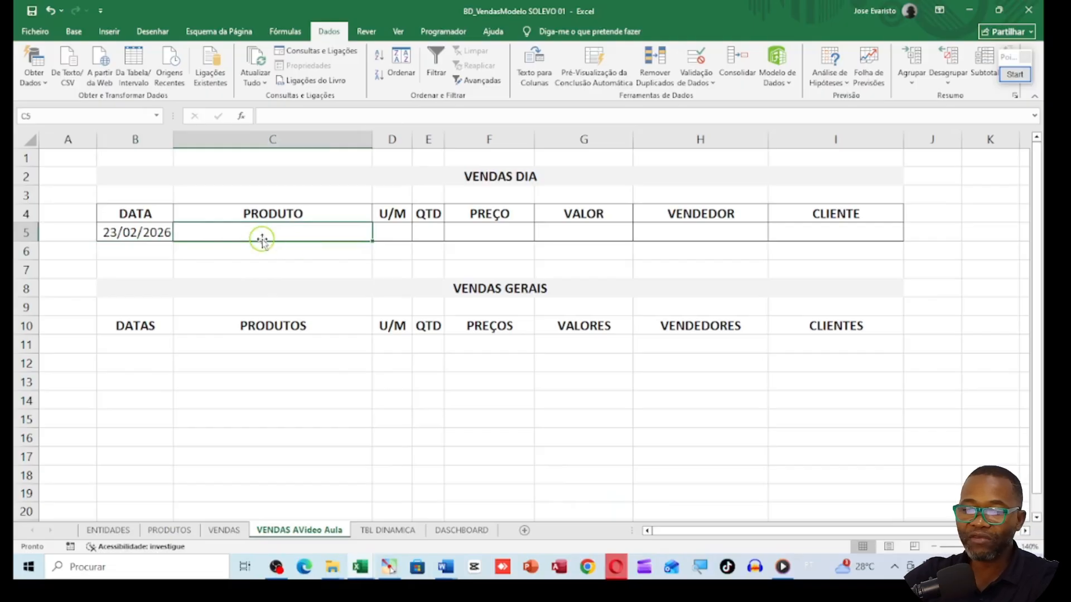
pyautogui.write('Arroz')
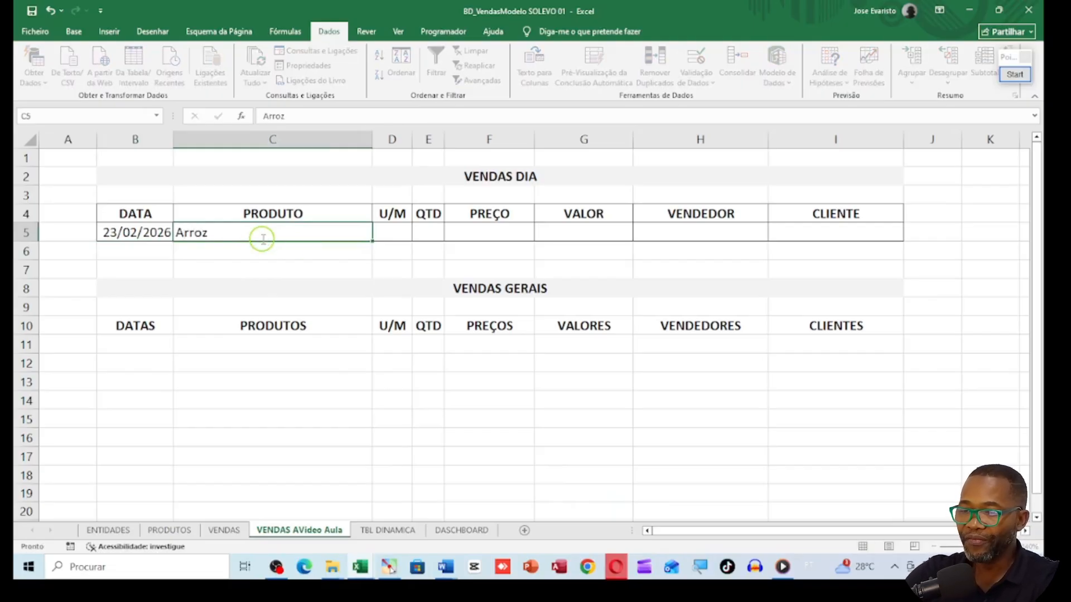
pyautogui.press('Return')
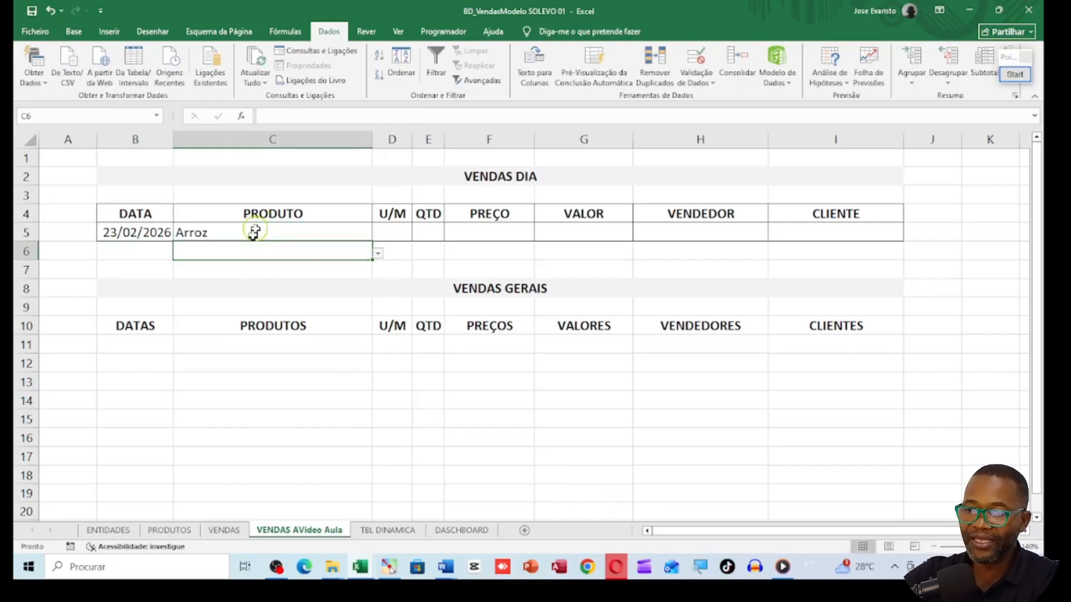
pyautogui.click(253, 232)
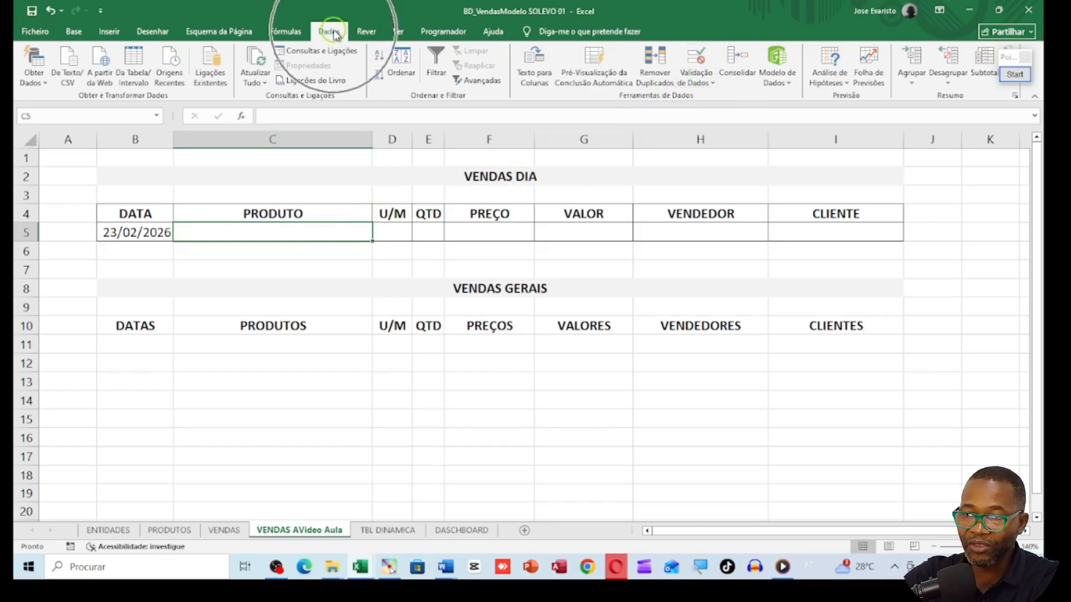
# Restrict the PRODUTO cell C5 with data validation to a Lista sourced from the product names in B5:B11 of the PRODUTOS sheet.
pyautogui.click(702, 61)
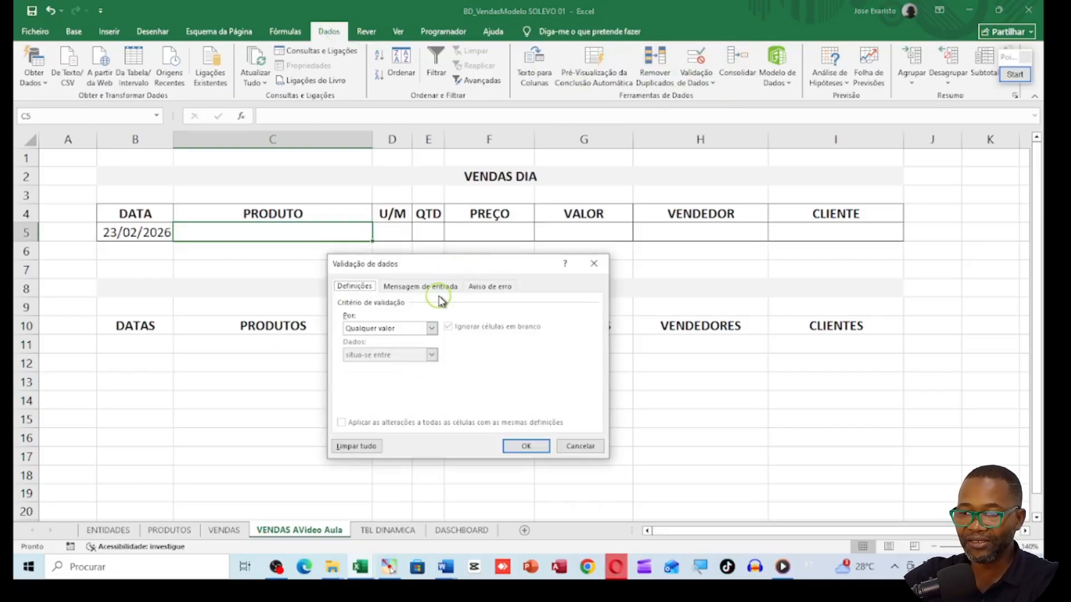
pyautogui.click(431, 330)
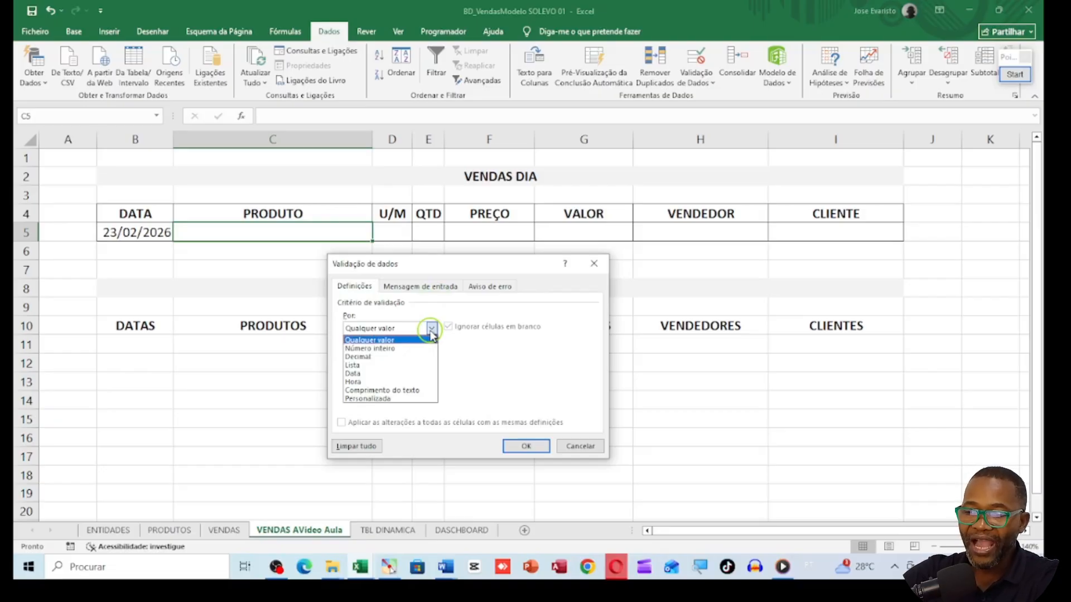
pyautogui.click(420, 366)
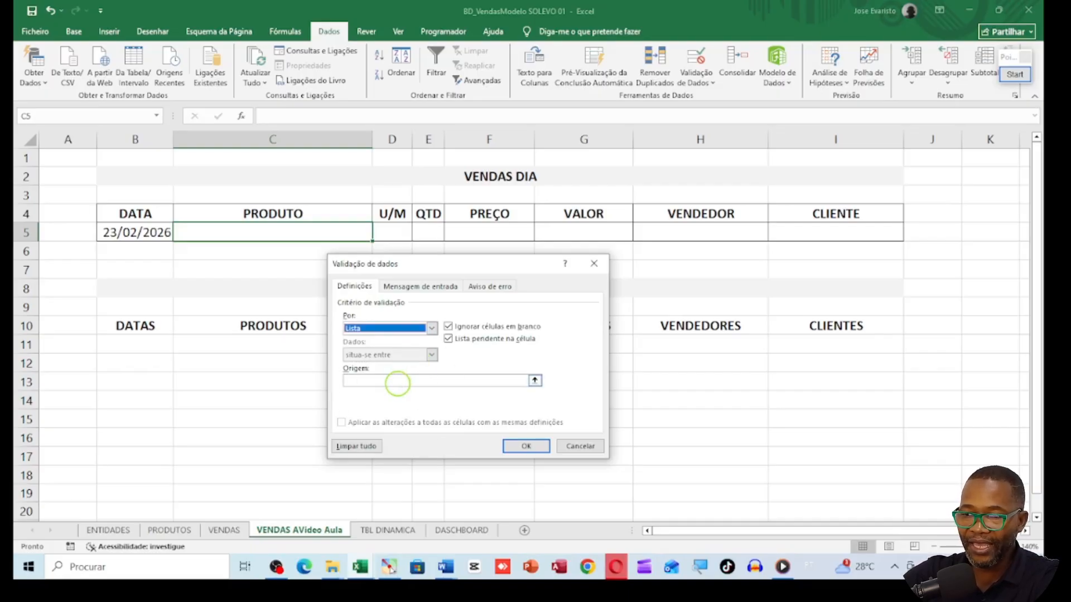
pyautogui.click(398, 383)
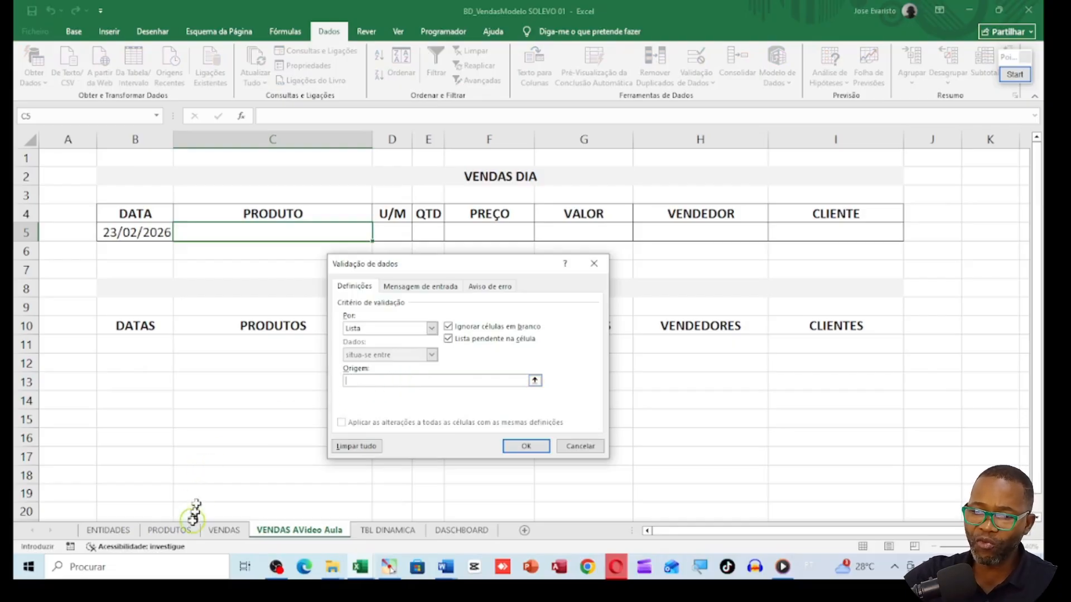
pyautogui.click(184, 531)
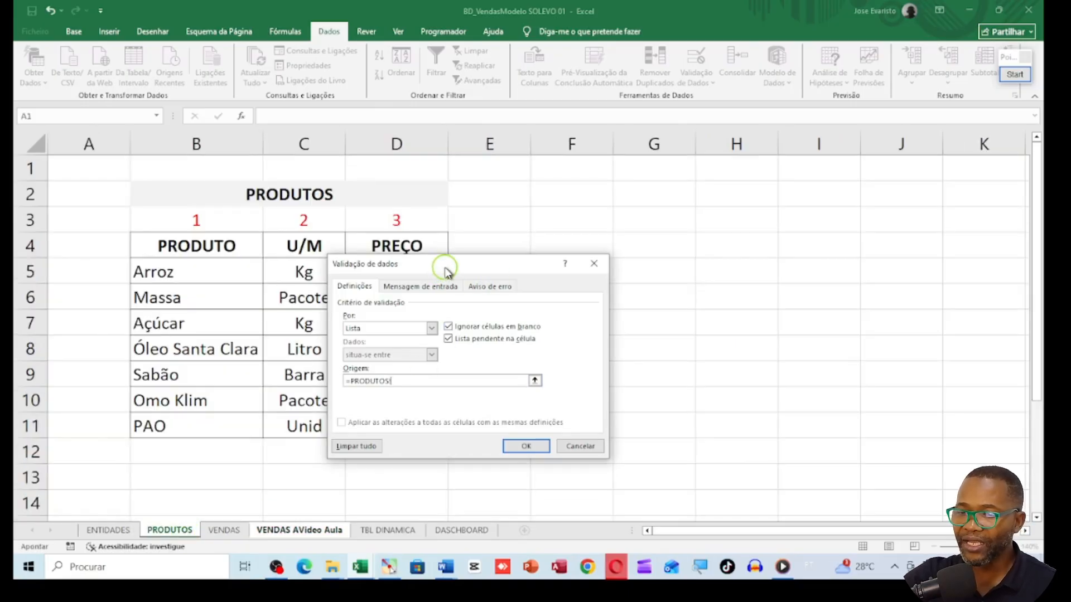
pyautogui.moveTo(446, 271); pyautogui.dragTo(675, 234)
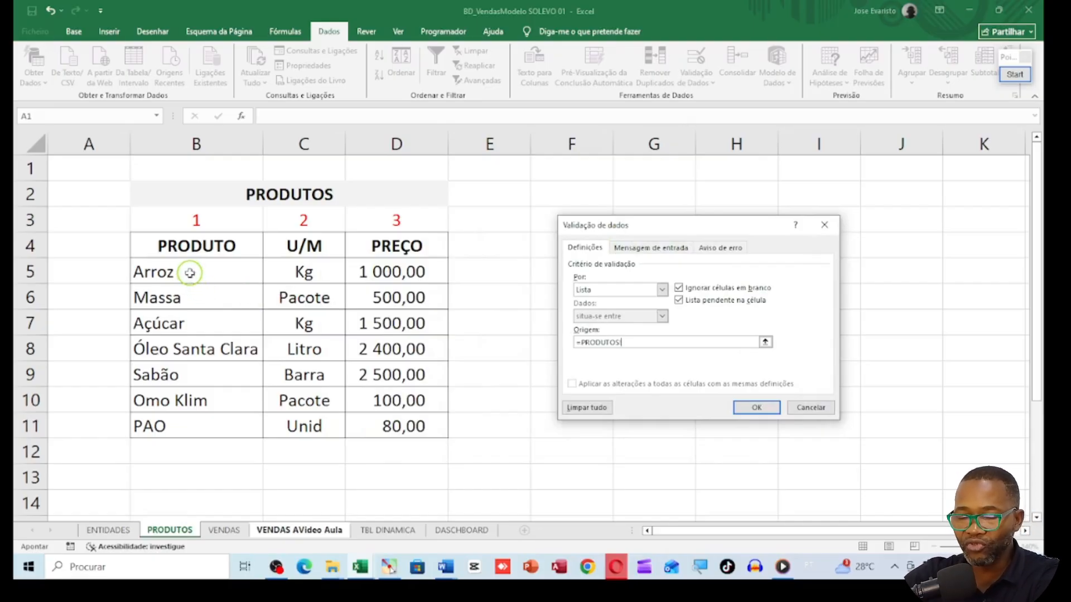
pyautogui.moveTo(189, 273); pyautogui.dragTo(195, 417)
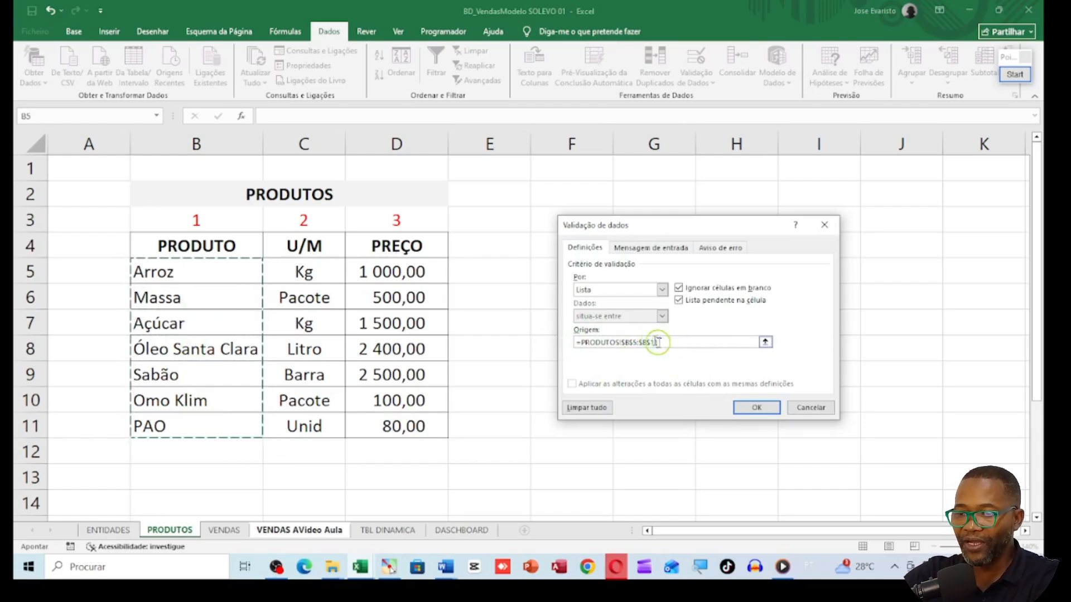
pyautogui.click(758, 408)
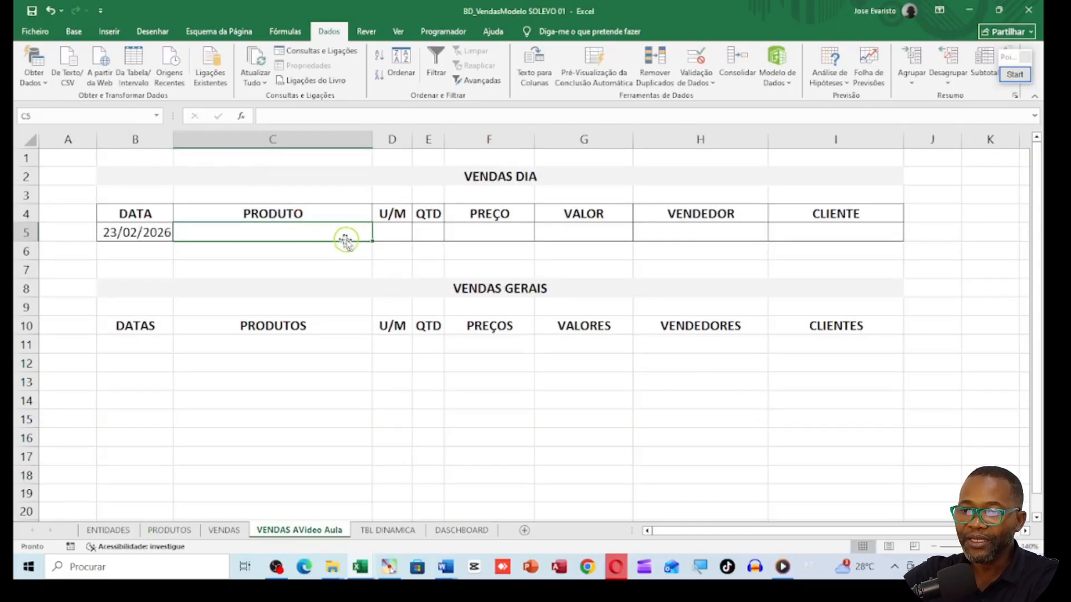
# Check the drop-down options of the PRODUTO cell C5 against the product names on the PRODUTOS sheet.
pyautogui.click(363, 233)
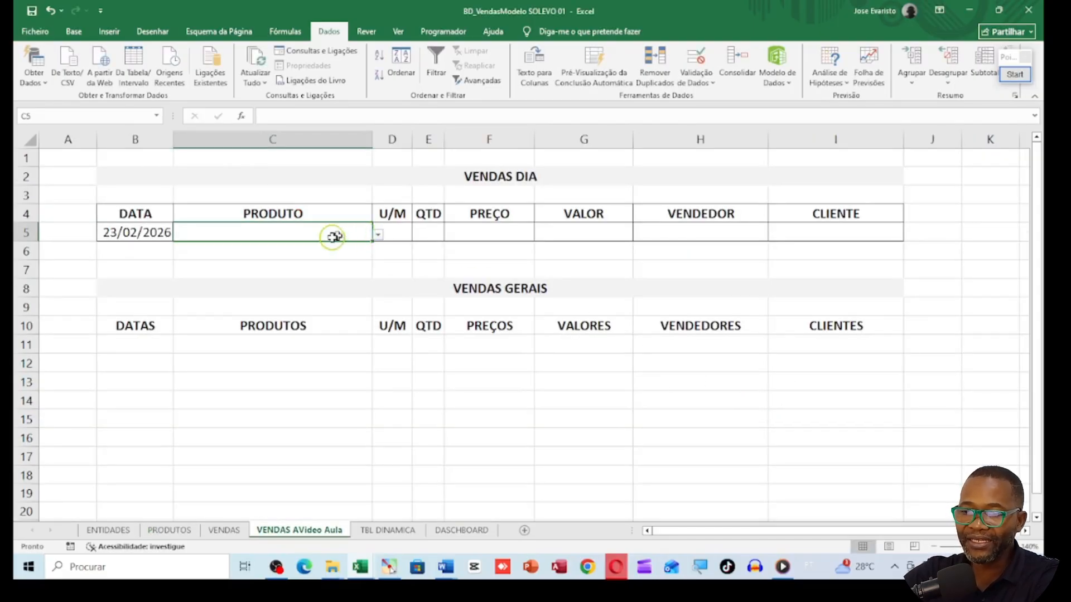
pyautogui.click(378, 236)
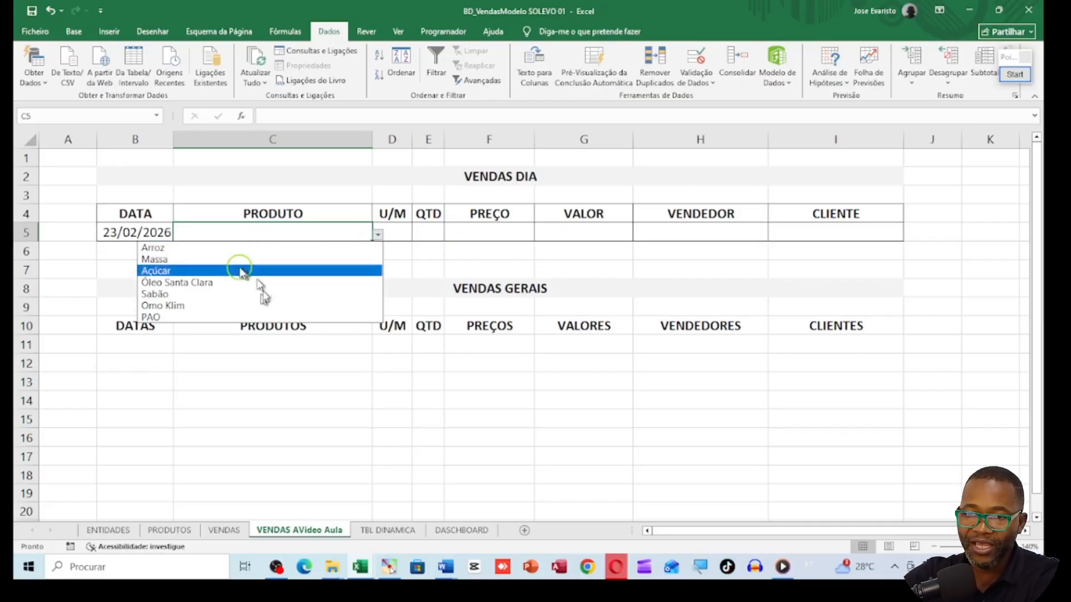
pyautogui.click(182, 534)
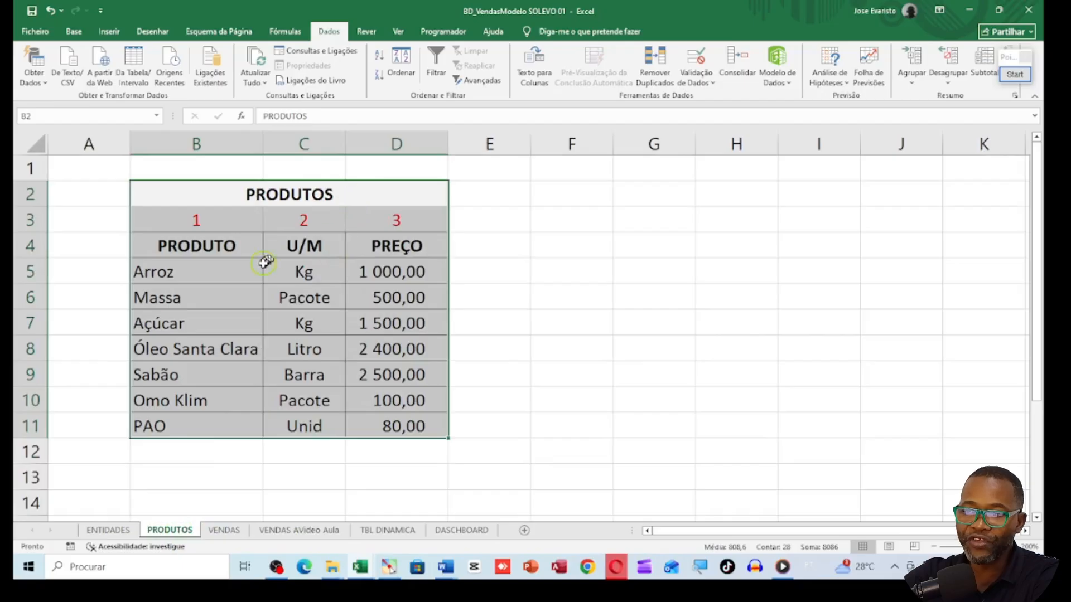
pyautogui.click(304, 535)
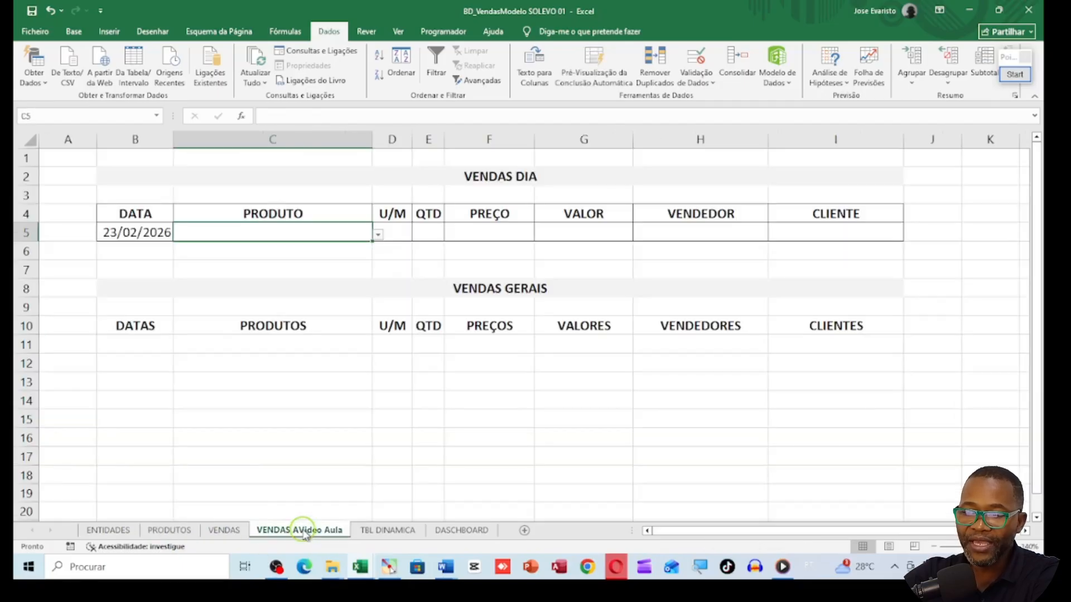
pyautogui.click(378, 235)
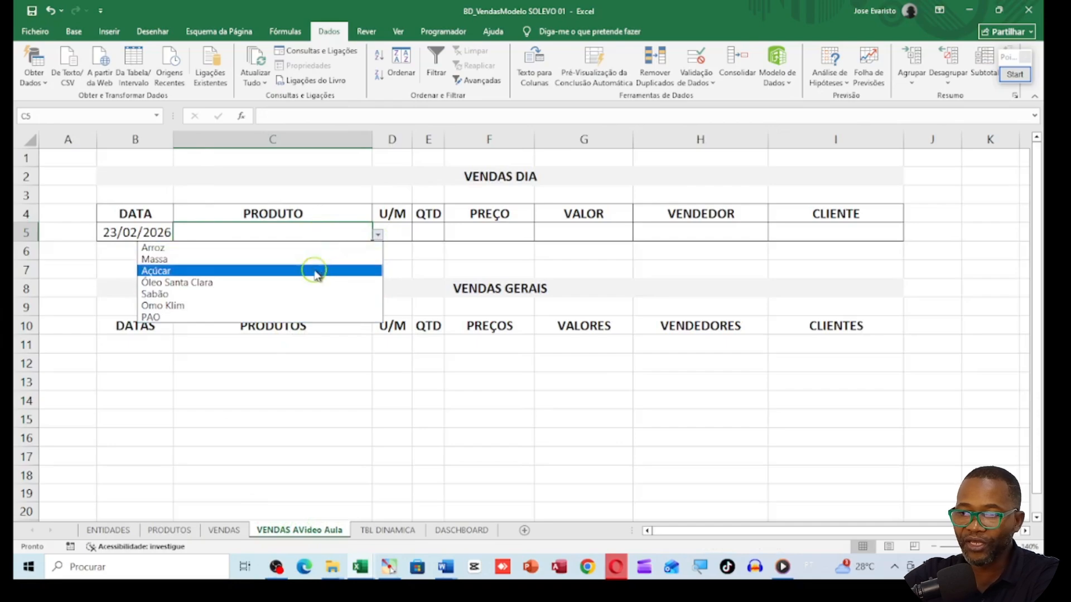
pyautogui.click(414, 236)
# Insert the PROCV function into the U/M cell D5 of the VENDAS DIA row, after reviewing the table on the PRODUTOS sheet.
pyautogui.click(402, 231)
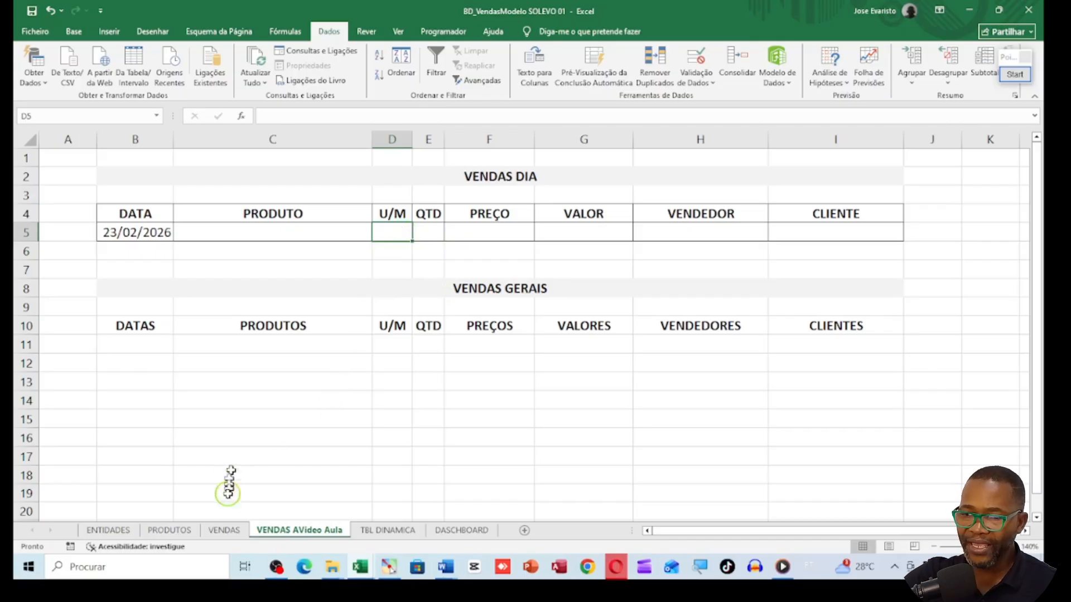
pyautogui.click(175, 530)
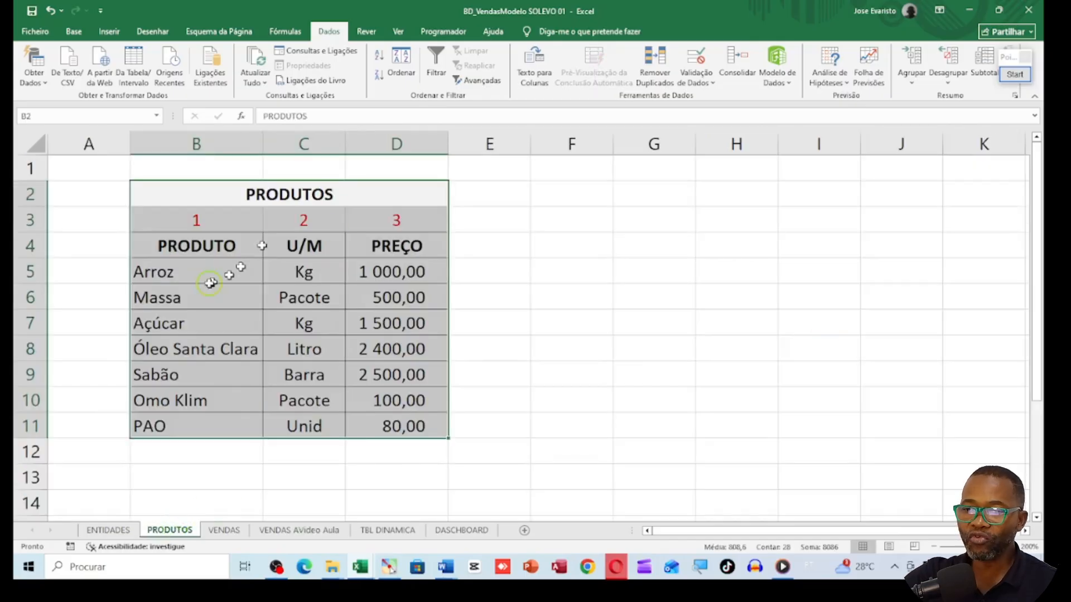
pyautogui.click(184, 279)
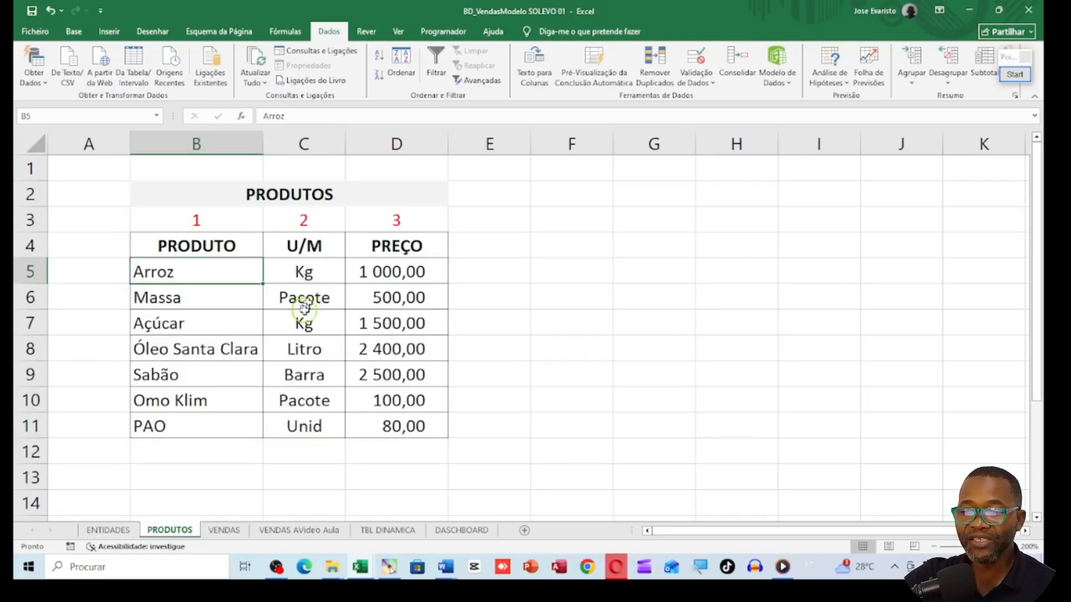
pyautogui.click(270, 530)
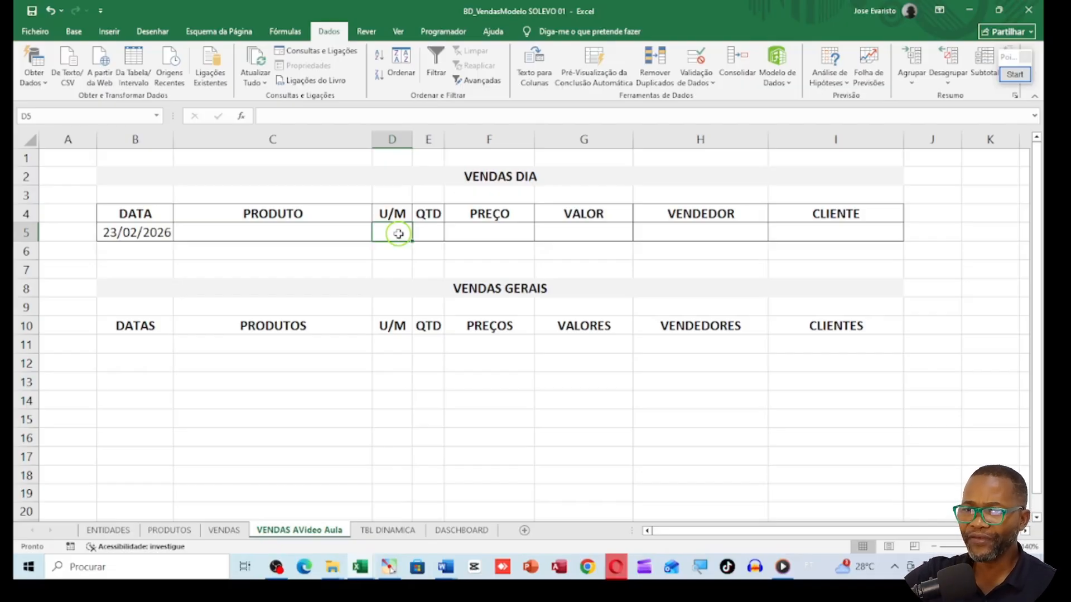
pyautogui.click(242, 116)
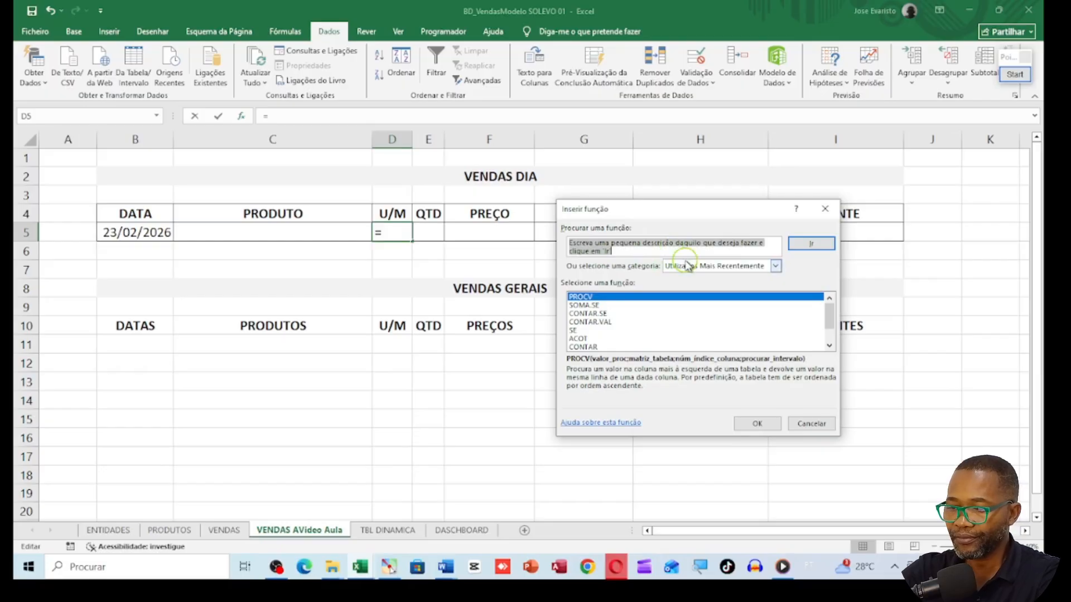
pyautogui.write('procv')
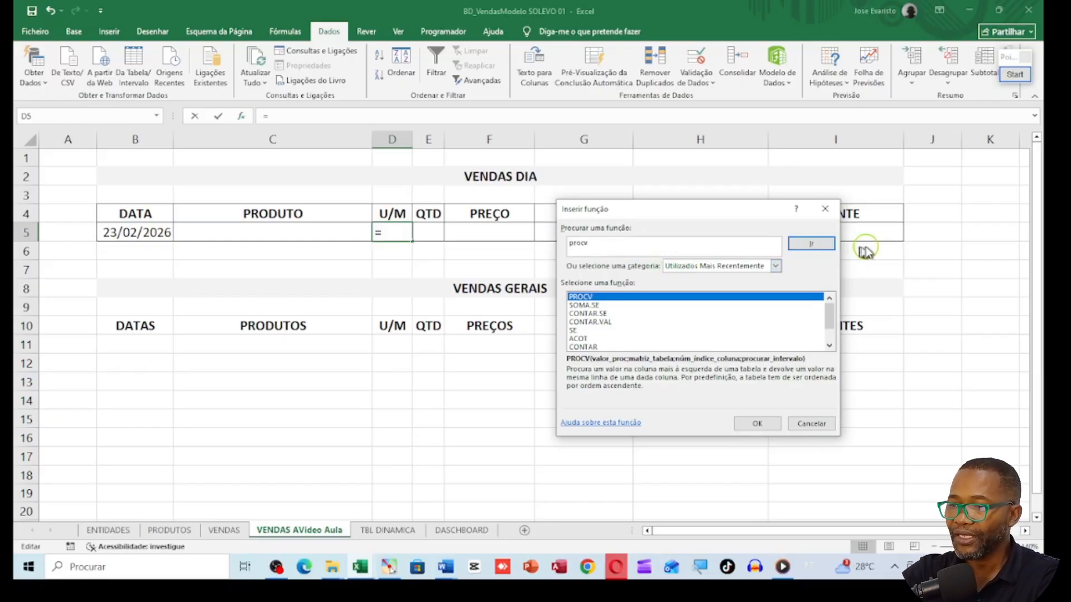
pyautogui.click(810, 245)
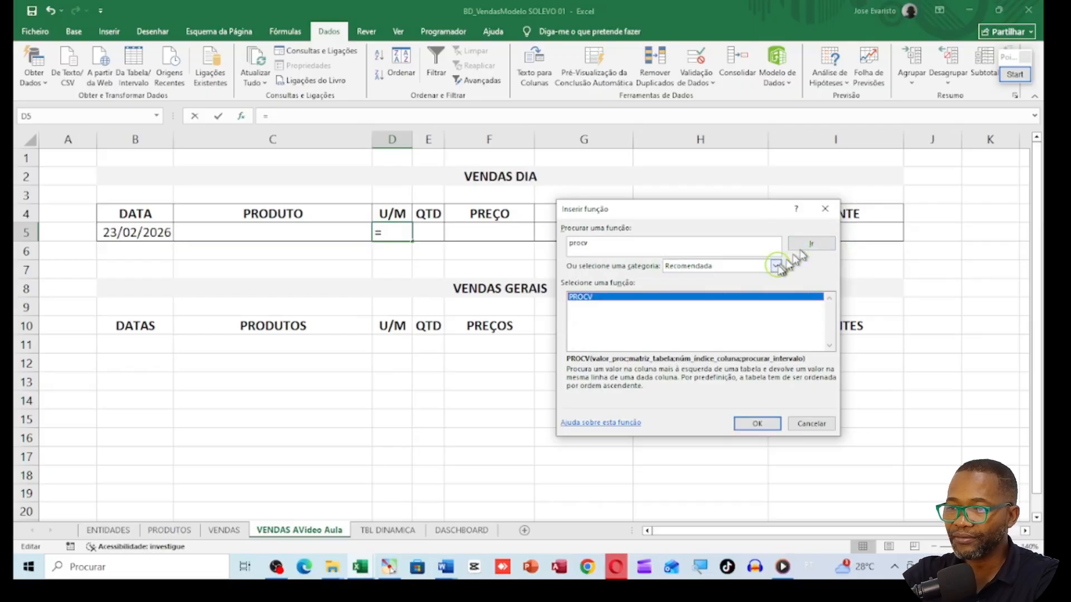
pyautogui.doubleClick(600, 297)
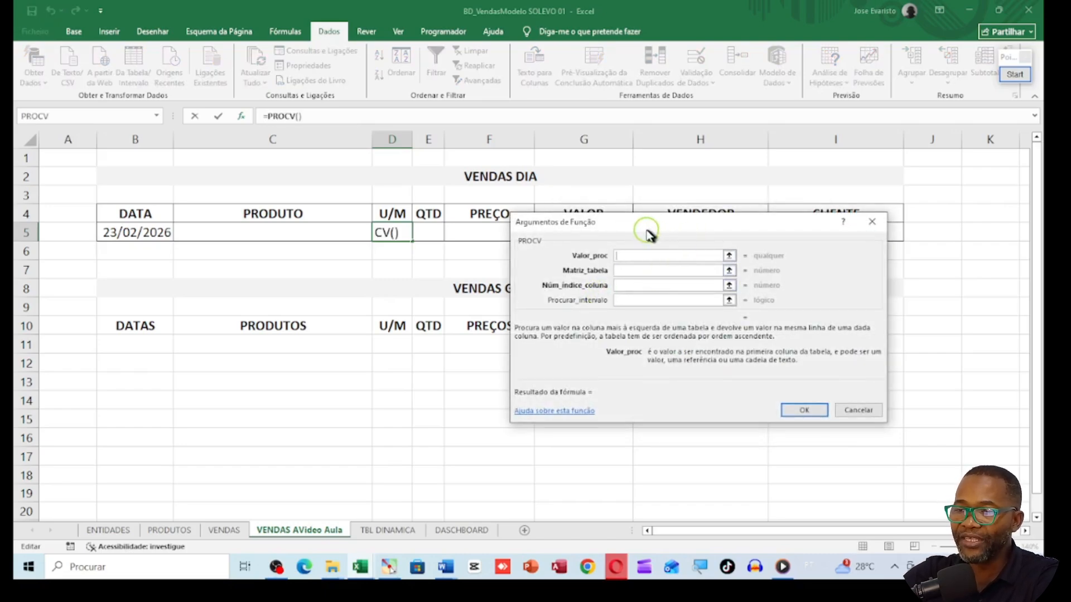
# Set the PROCV lookup value Valor_proc to the PRODUTO cell C5.
pyautogui.moveTo(647, 231); pyautogui.dragTo(811, 282)
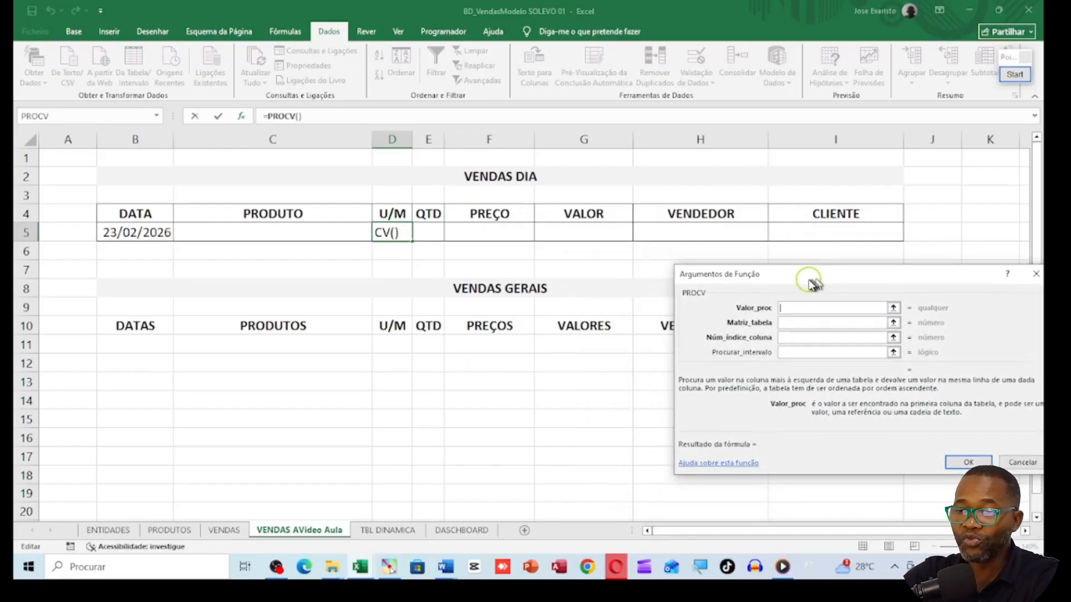
pyautogui.click(307, 233)
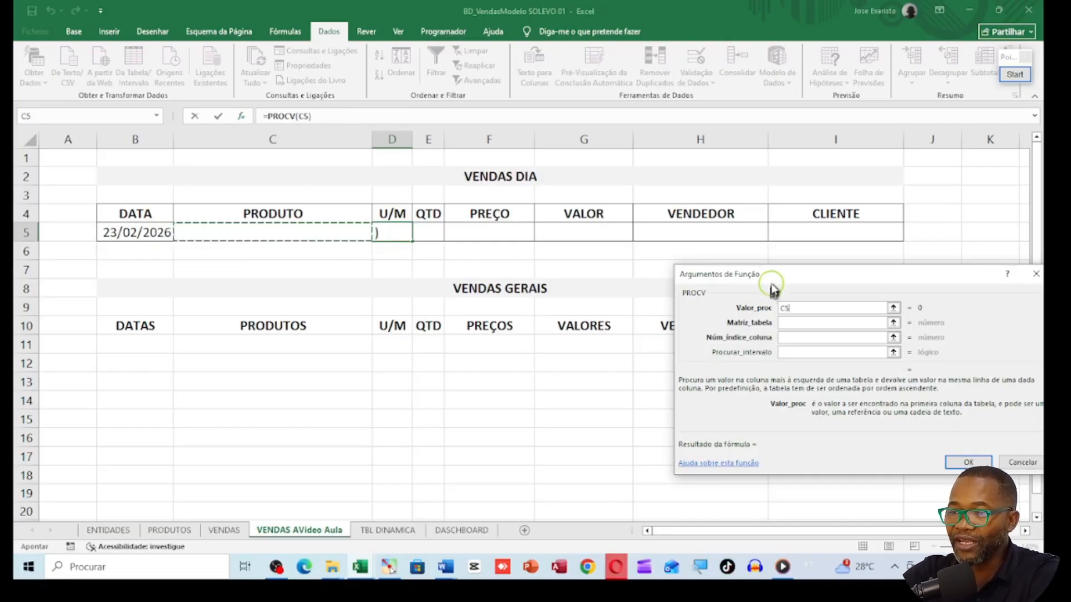
pyautogui.moveTo(776, 282); pyautogui.dragTo(480, 269)
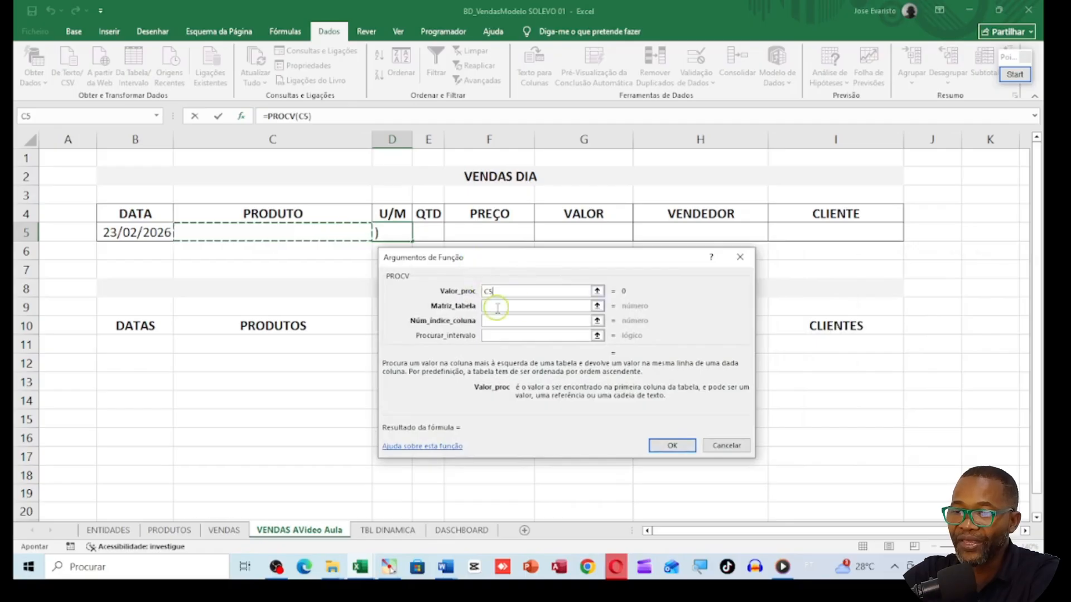
pyautogui.click(510, 294)
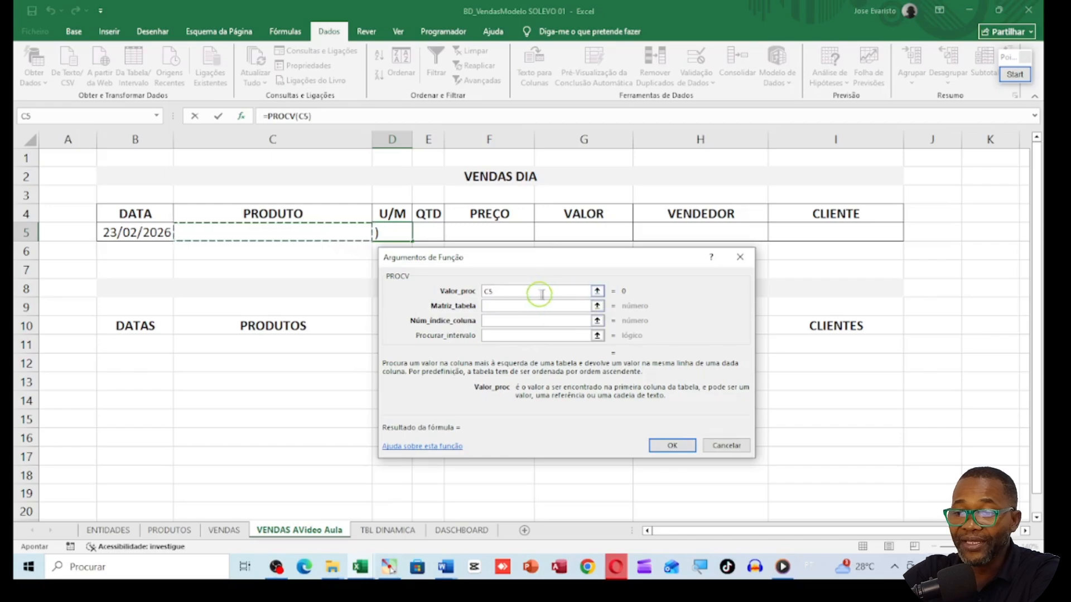
# Set the PROCV Matriz_tabela argument to the product and unit columns B5:C11 on the PRODUTOS sheet.
pyautogui.click(492, 312)
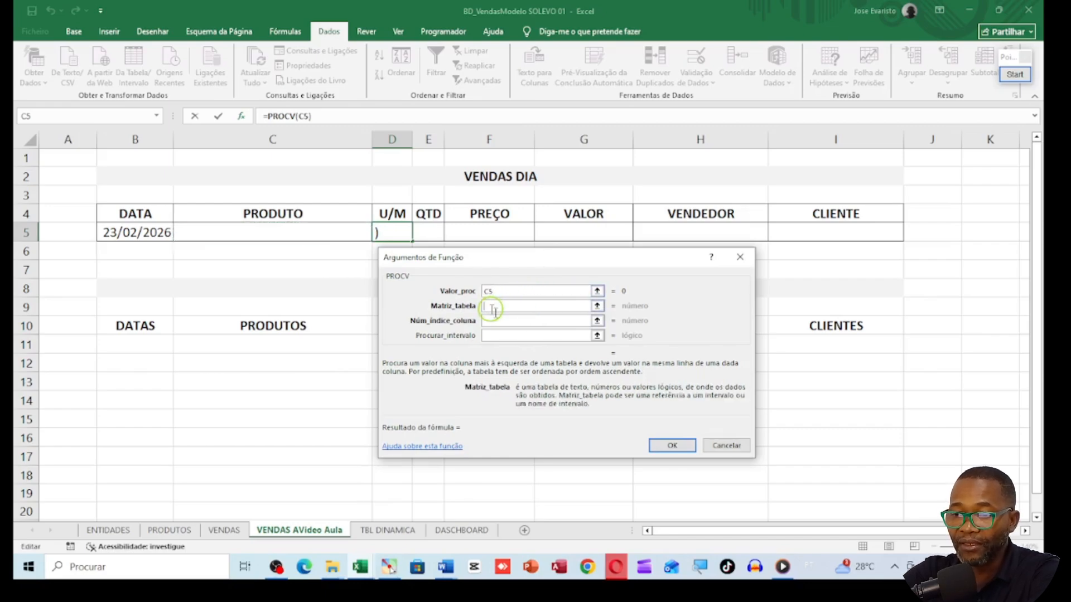
pyautogui.moveTo(563, 263); pyautogui.dragTo(761, 280)
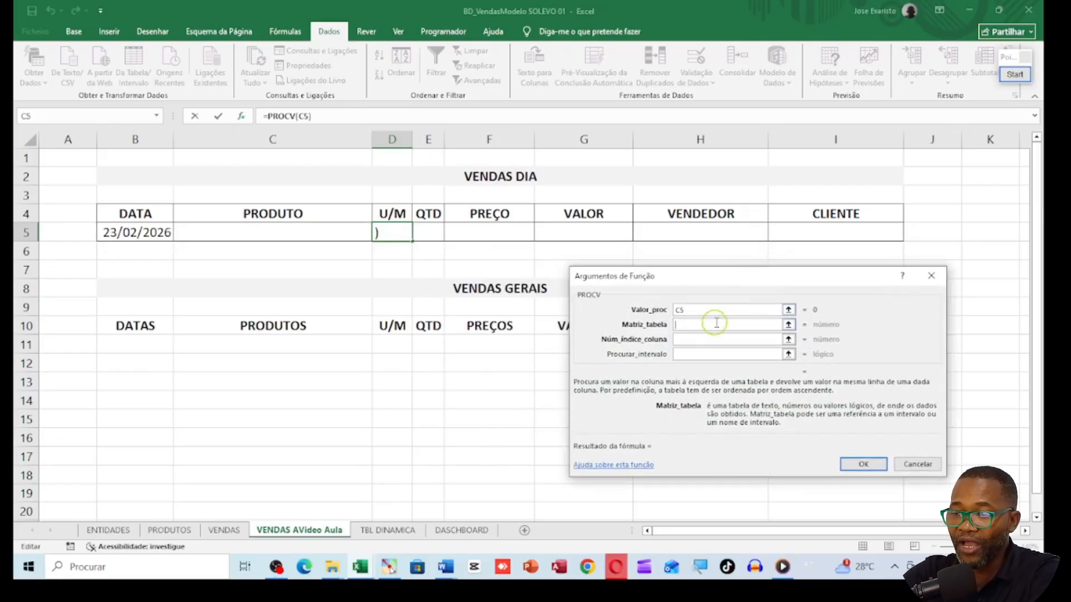
pyautogui.moveTo(687, 284); pyautogui.dragTo(548, 263)
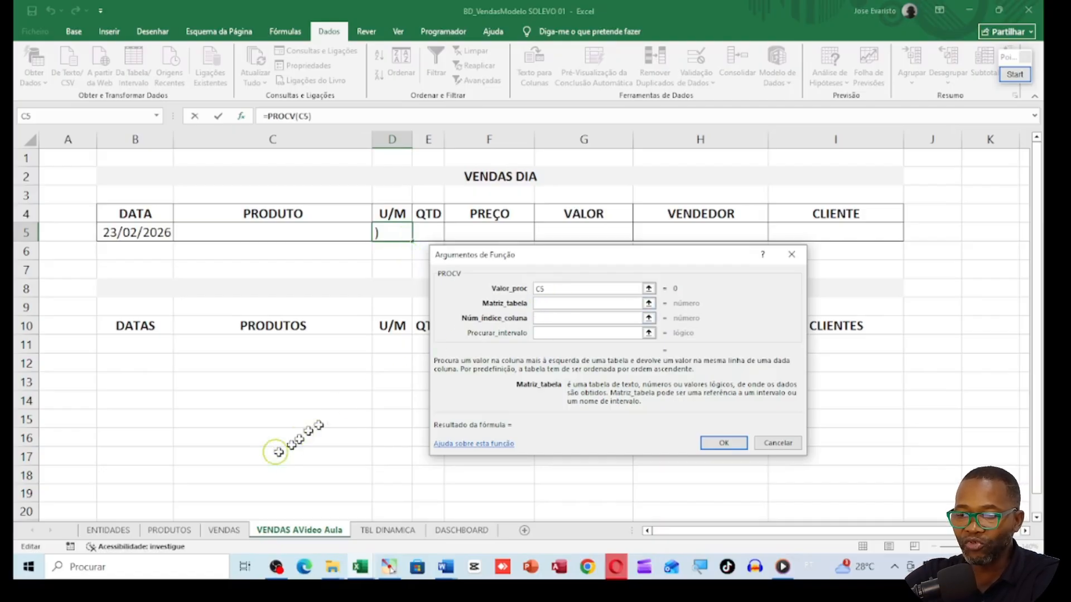
pyautogui.click(176, 533)
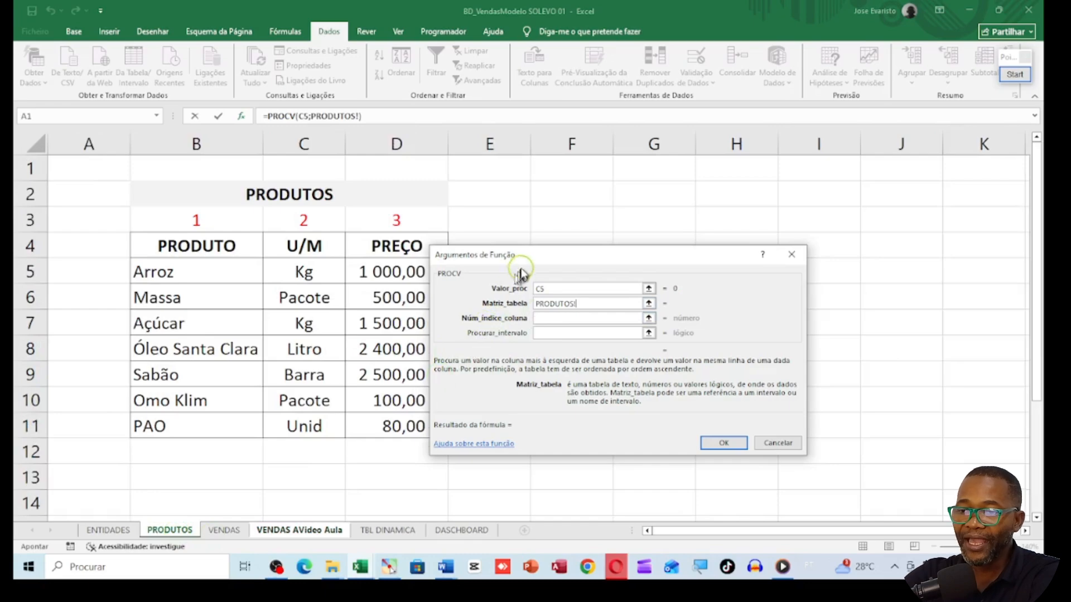
pyautogui.moveTo(521, 268); pyautogui.dragTo(577, 228)
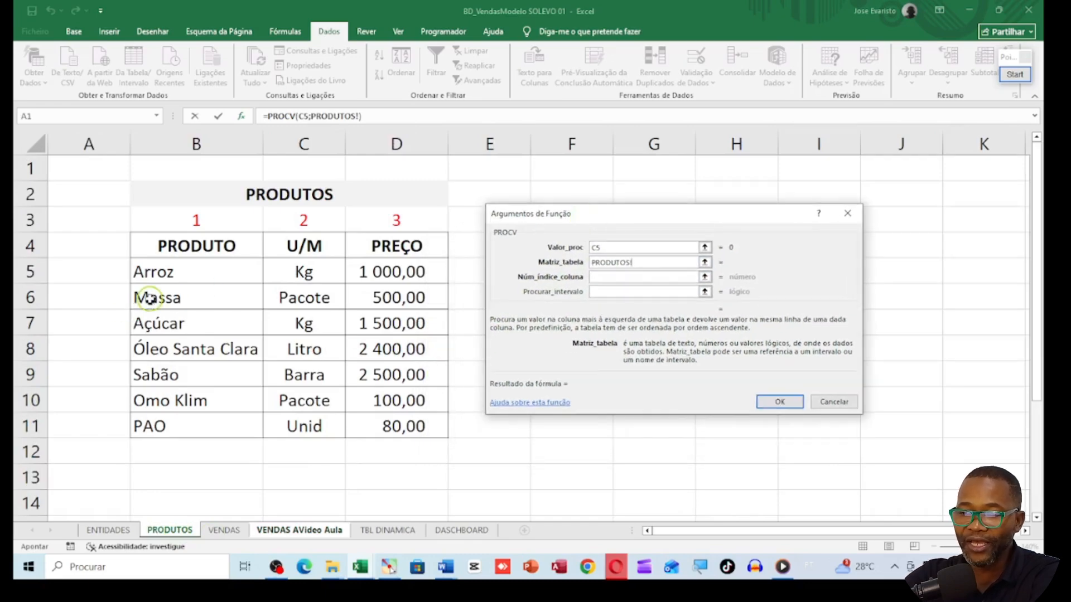
pyautogui.moveTo(201, 268); pyautogui.dragTo(204, 419)
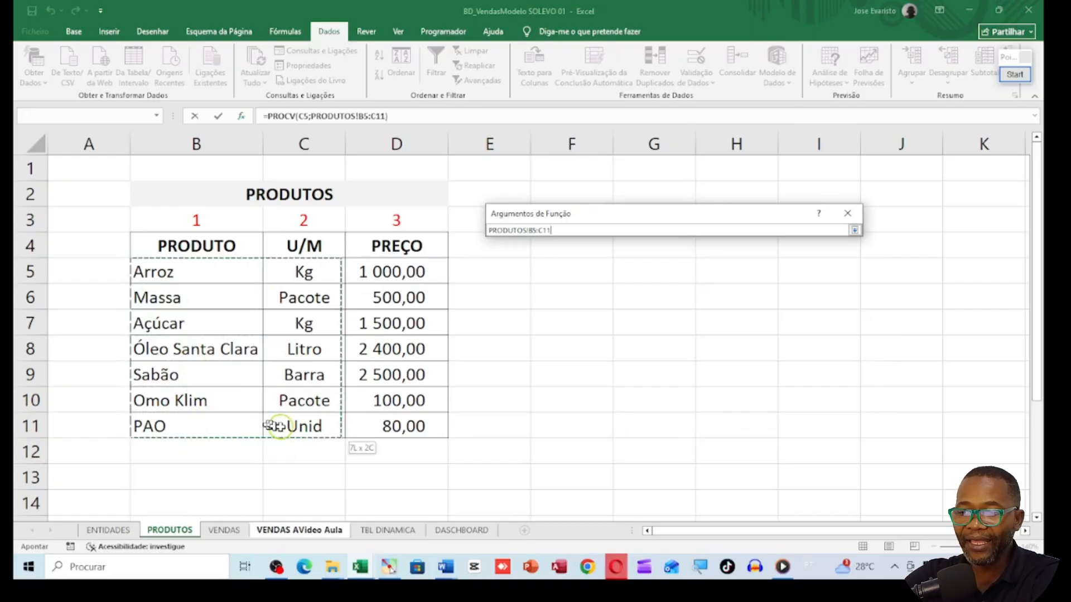
pyautogui.moveTo(285, 427); pyautogui.dragTo(286, 427)
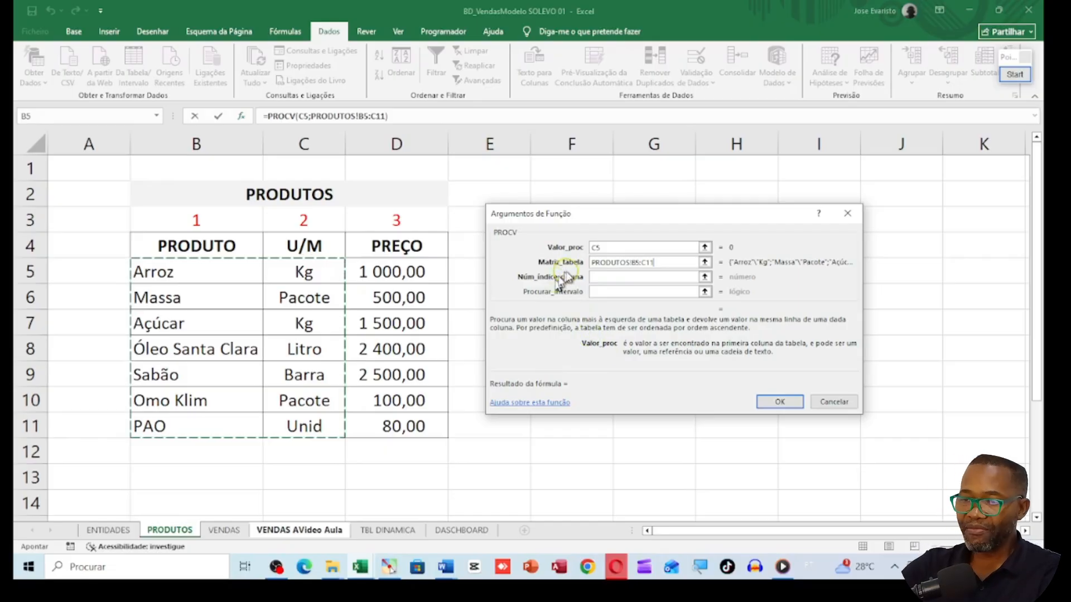
# Set the PROCV column index Núm_índice_coluna to 2 for the unit of measure.
pyautogui.click(645, 277)
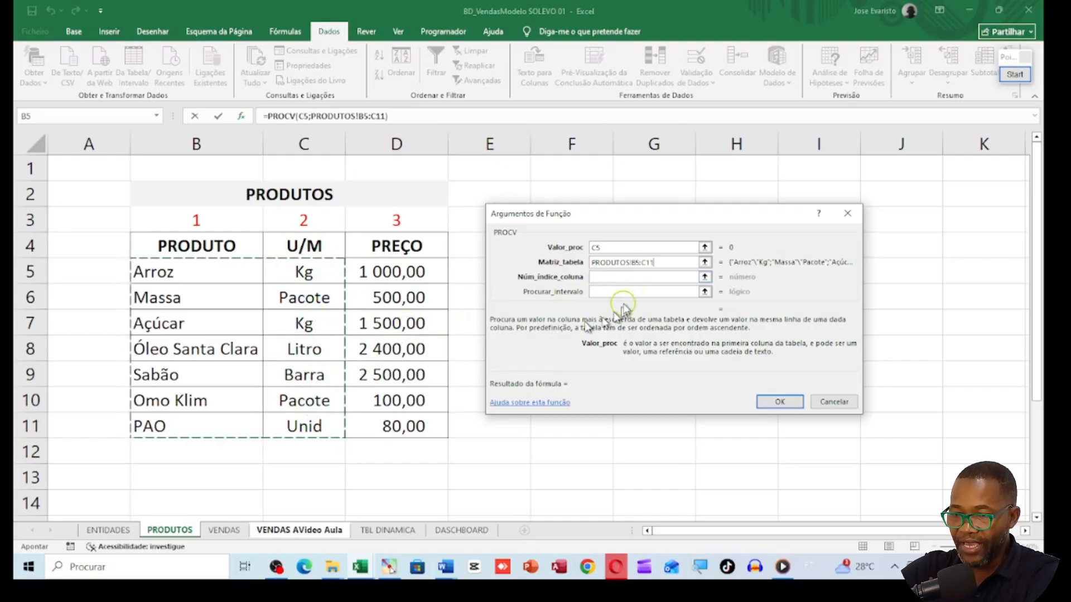
pyautogui.click(606, 278)
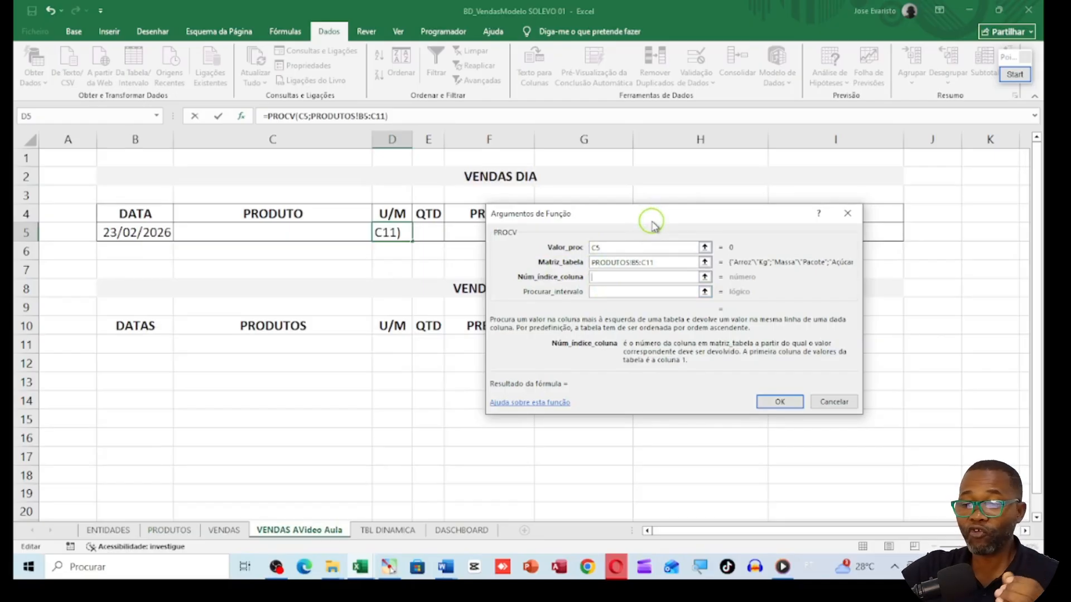
pyautogui.write('2')
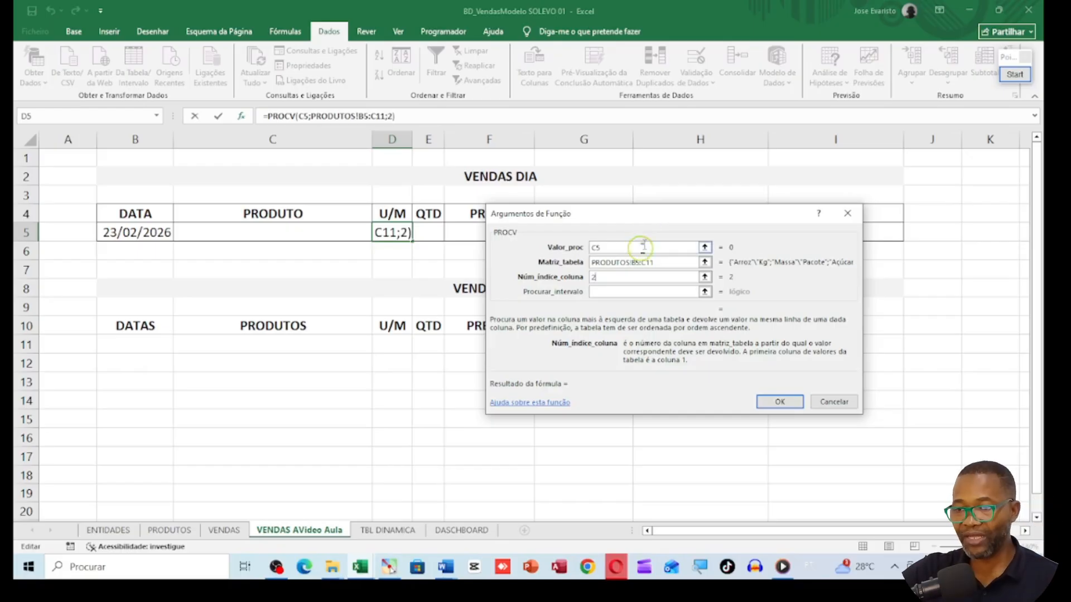
# Set the PROCV Procurar_intervalo argument to 0 for an exact match and confirm the U/M formula.
pyautogui.click(598, 292)
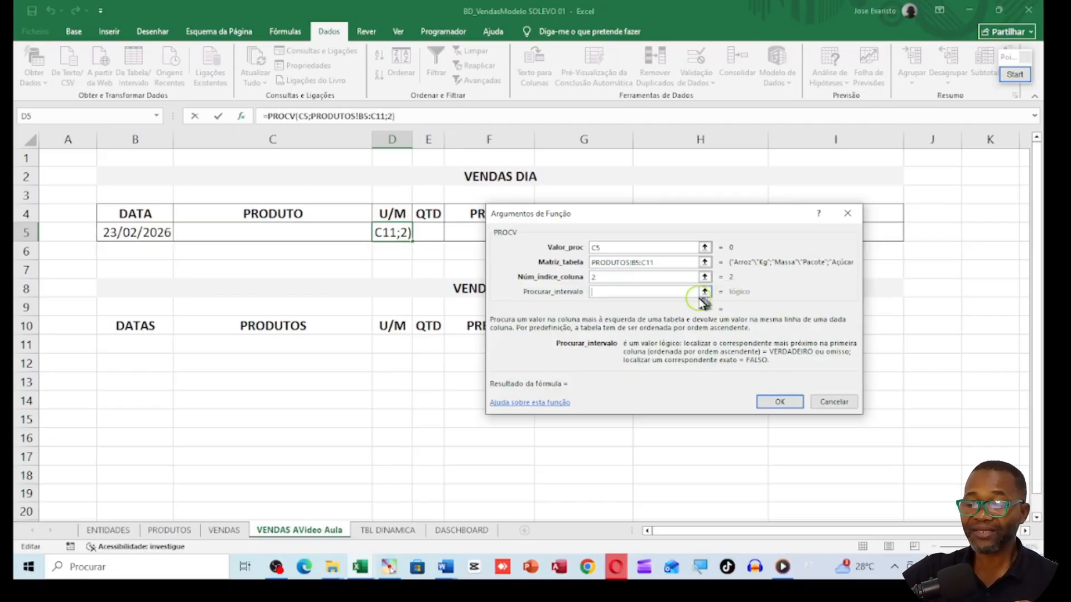
pyautogui.click(627, 297)
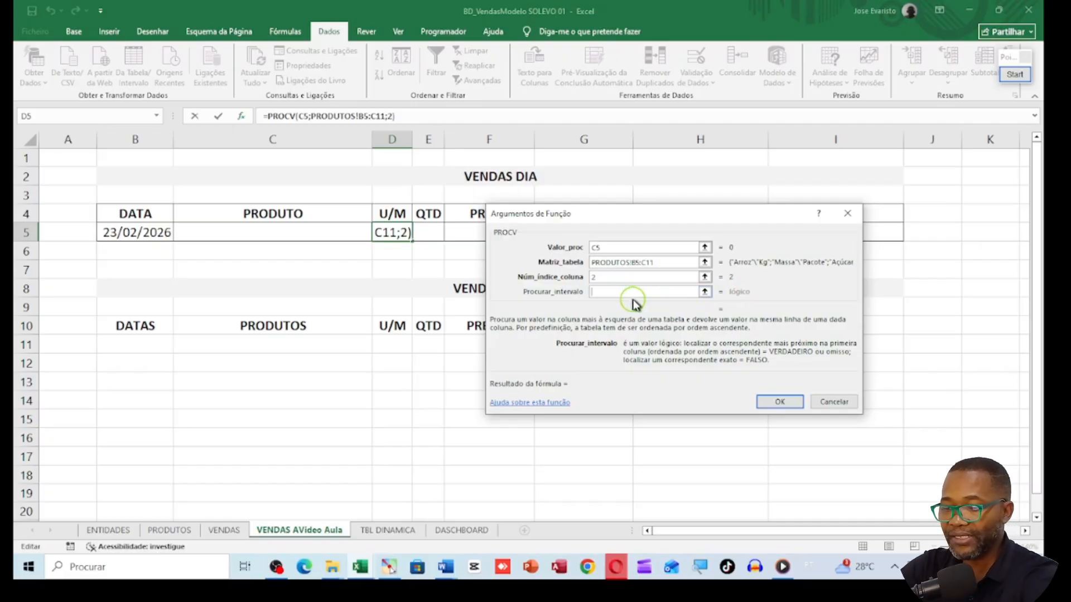
pyautogui.write('0')
pyautogui.click(760, 402)
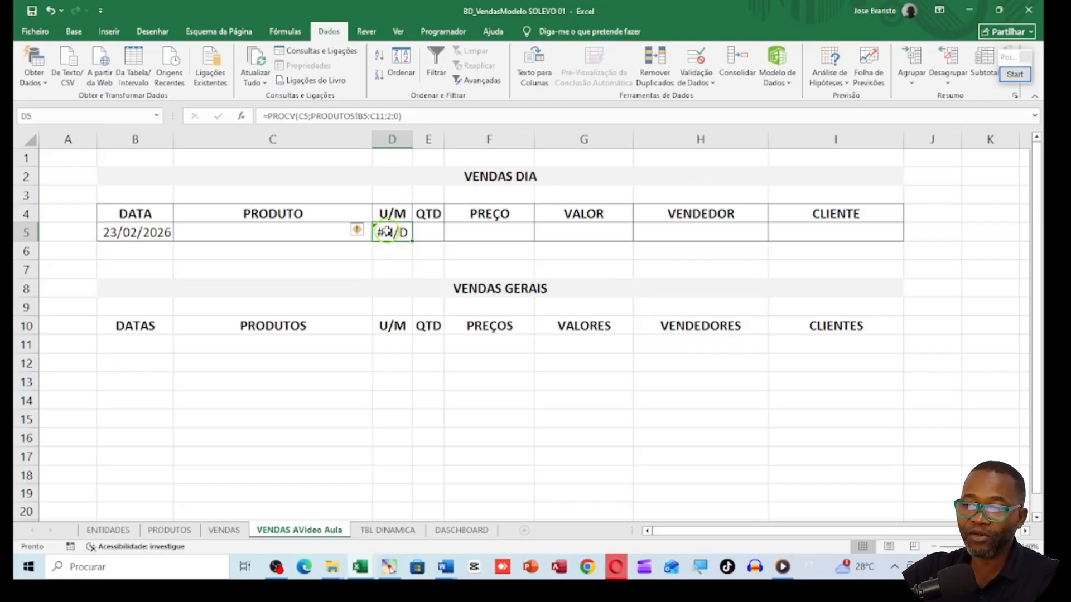
# Choose Massa from the product list in C5 and widen the U/M column D slightly to fit its text.
pyautogui.click(318, 232)
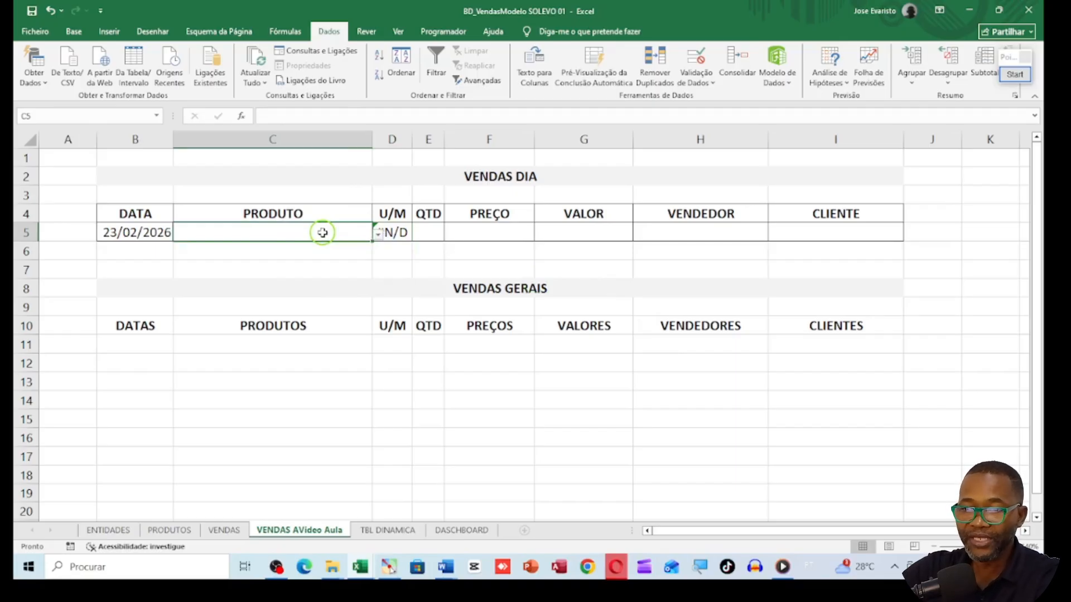
pyautogui.click(380, 235)
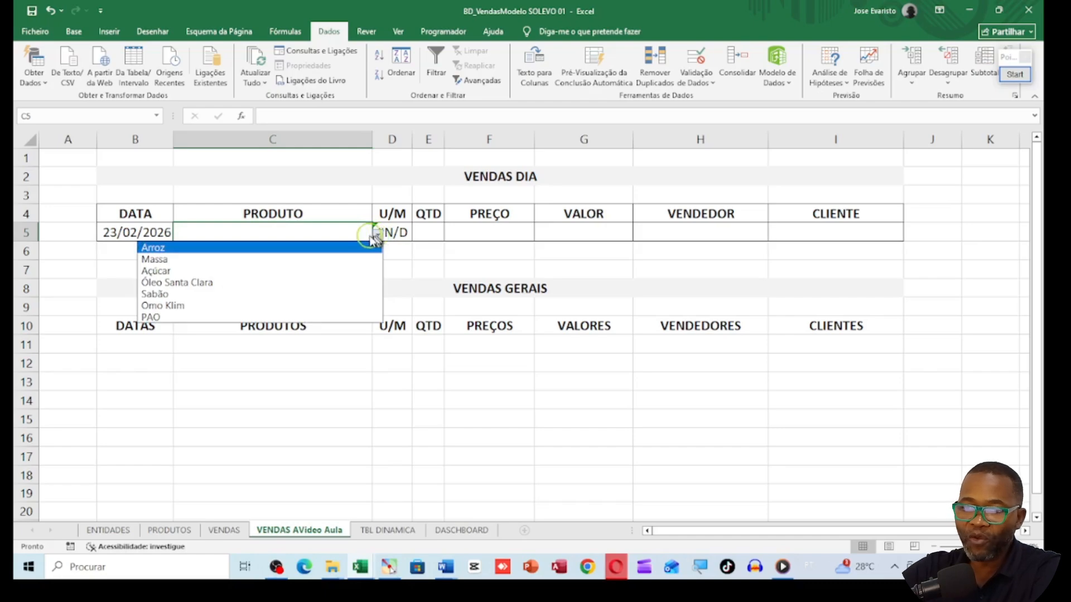
pyautogui.click(246, 260)
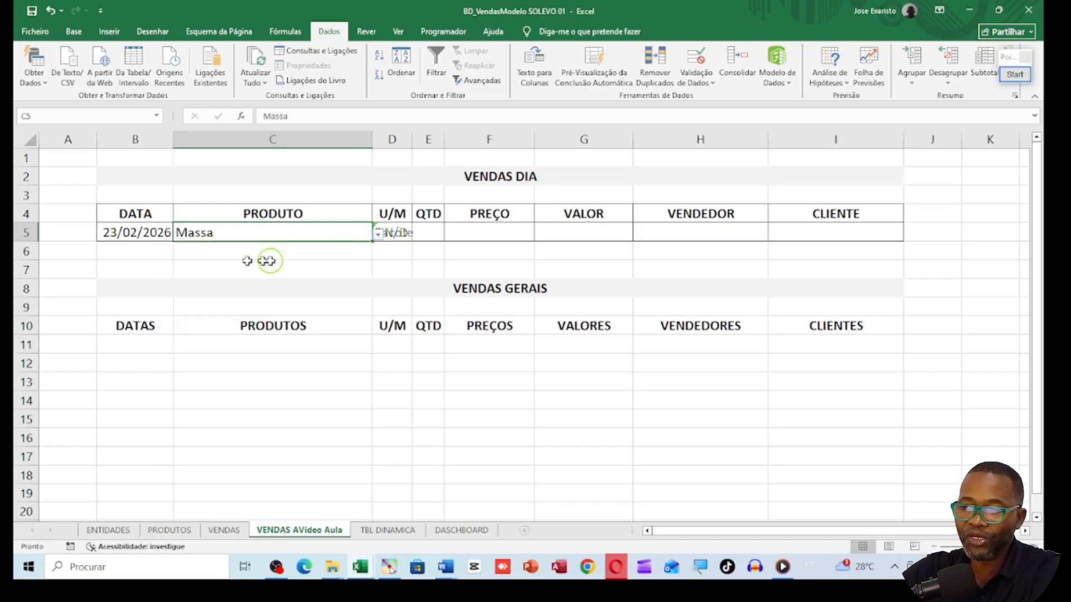
pyautogui.click(424, 232)
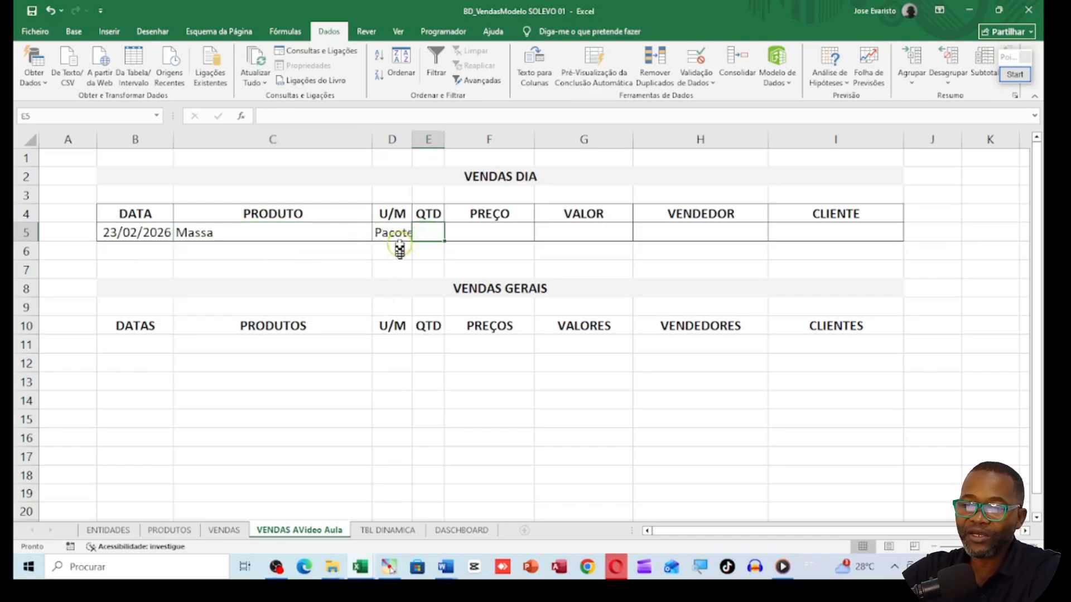
pyautogui.moveTo(414, 135); pyautogui.dragTo(420, 136)
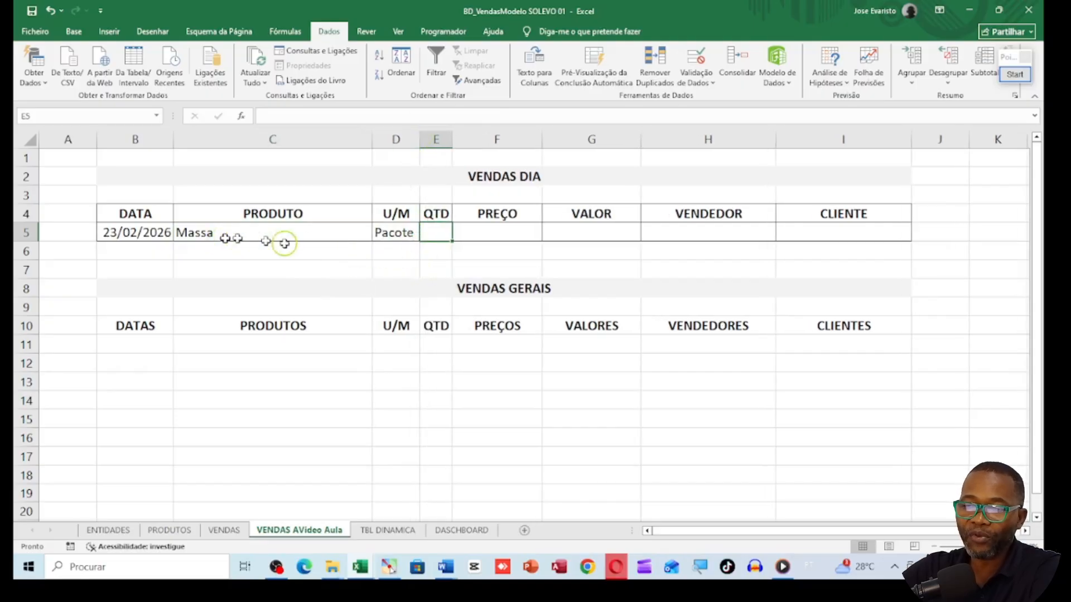
# Test the unit lookup by choosing Arroz from the product list in C5.
pyautogui.click(359, 234)
pyautogui.click(379, 234)
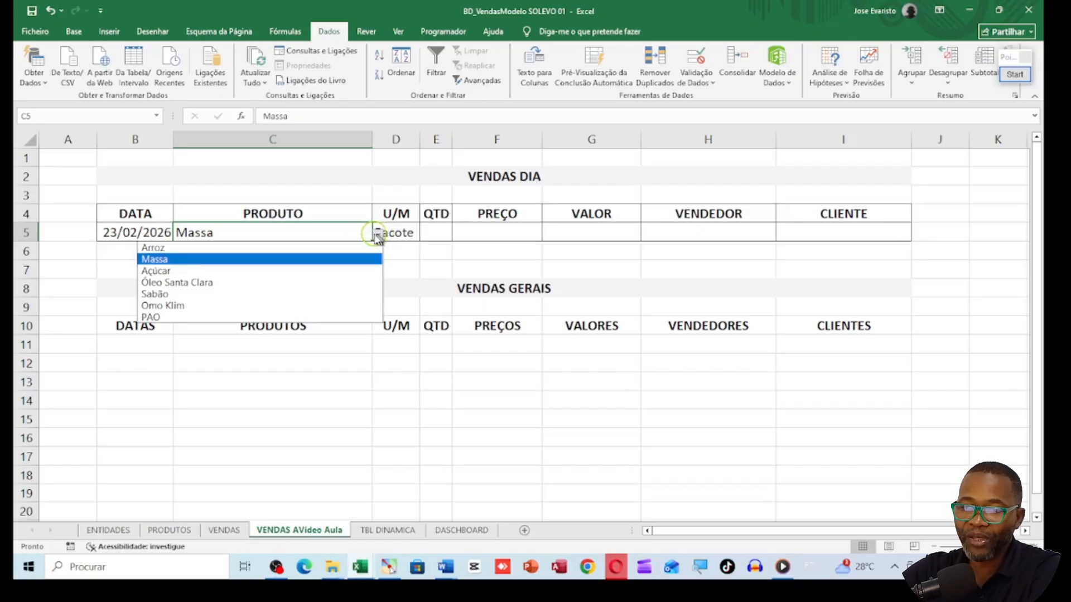
pyautogui.click(283, 247)
pyautogui.click(411, 251)
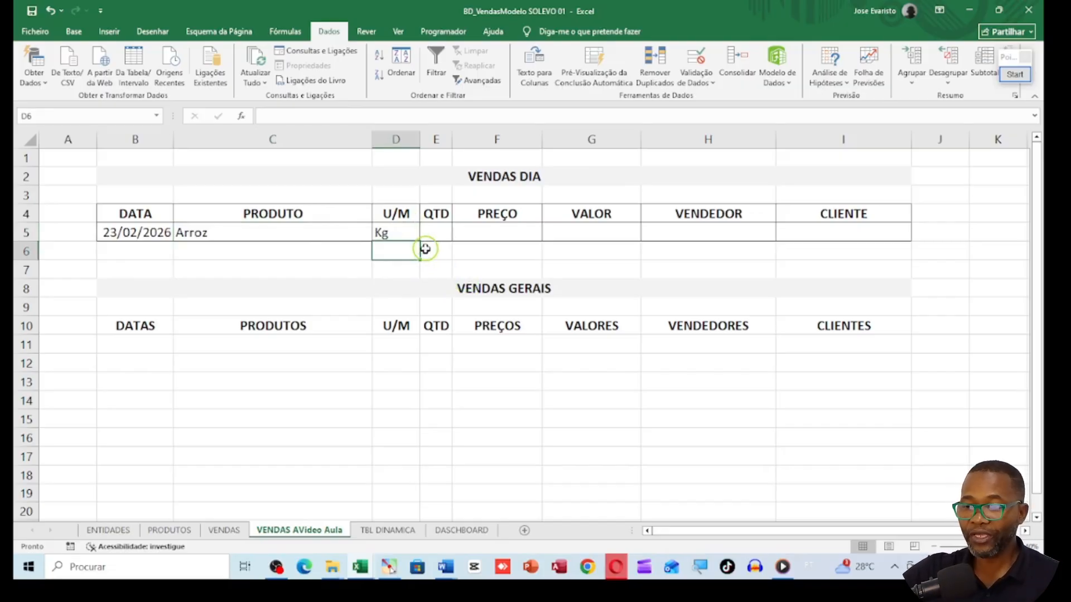
# Insert the PROCV function into the PREÇO cell F5 of the VENDAS DIA row, after reviewing the U/M formula in D5.
pyautogui.click(435, 232)
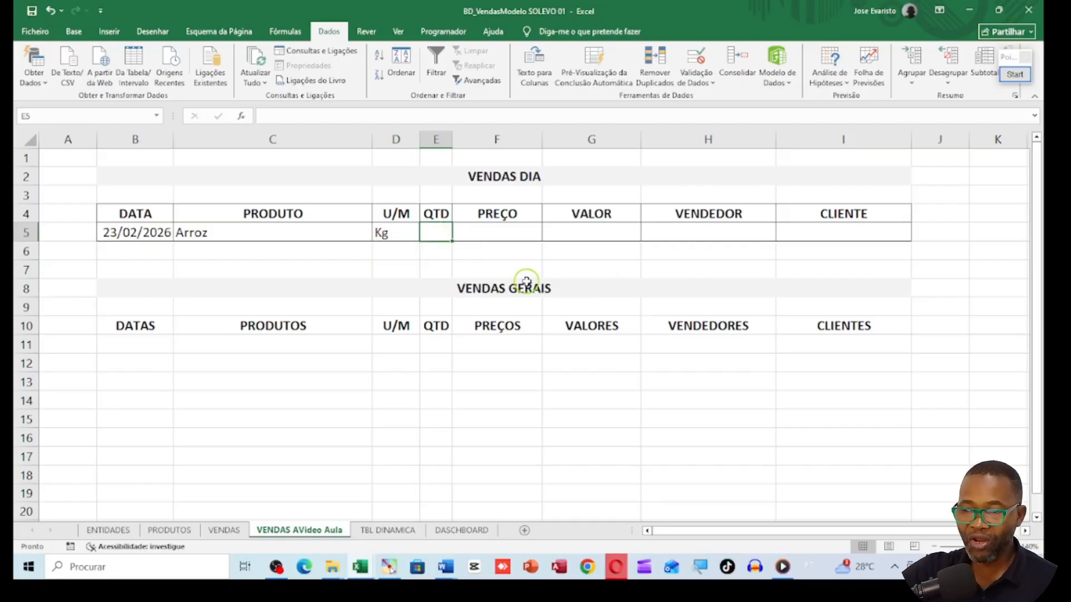
pyautogui.click(515, 233)
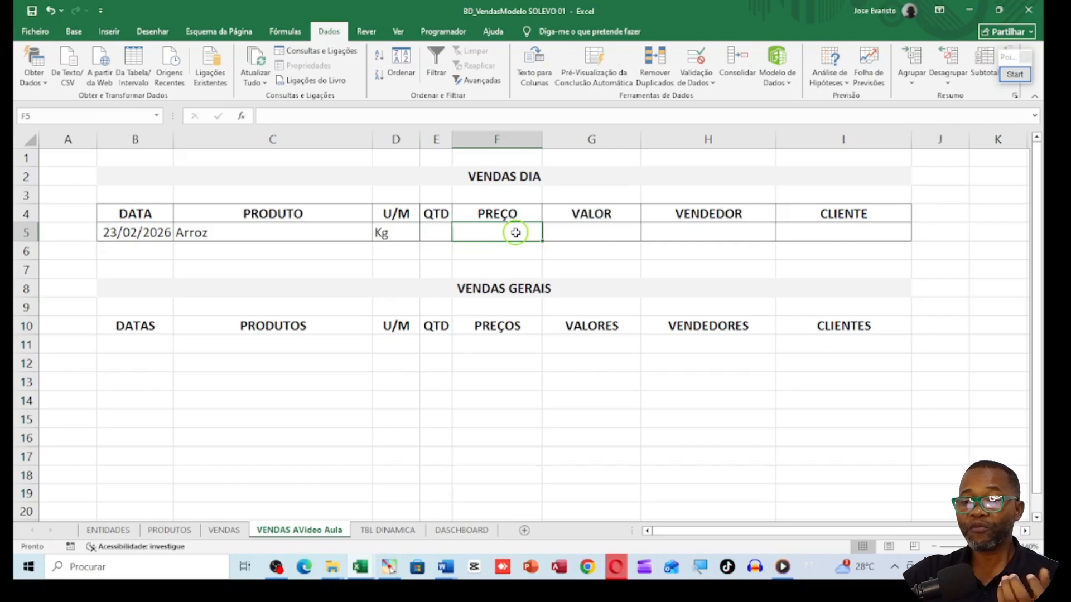
pyautogui.click(396, 233)
pyautogui.click(491, 235)
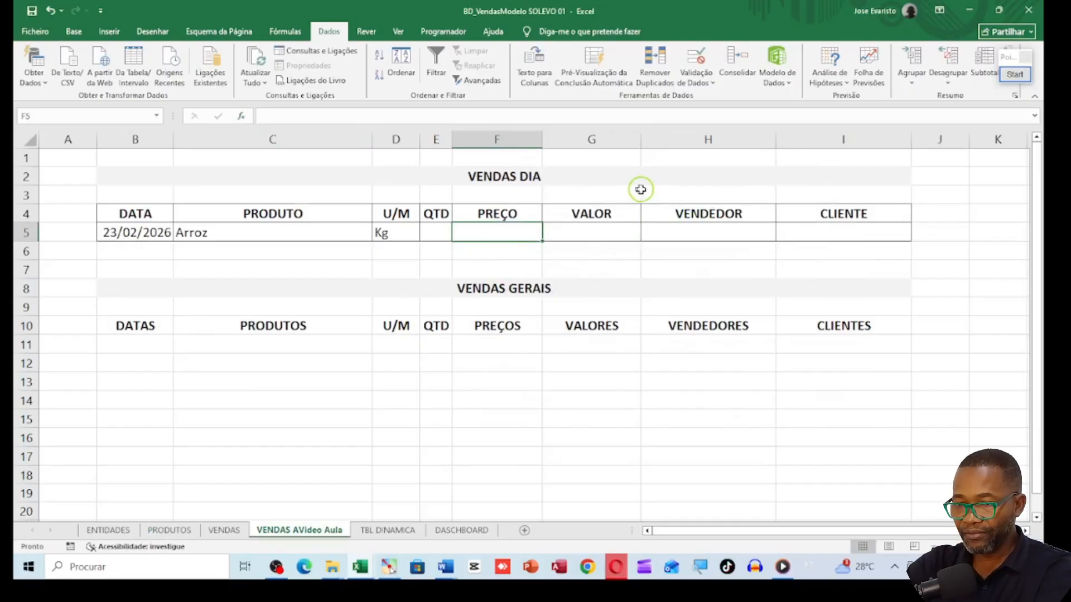
pyautogui.click(399, 234)
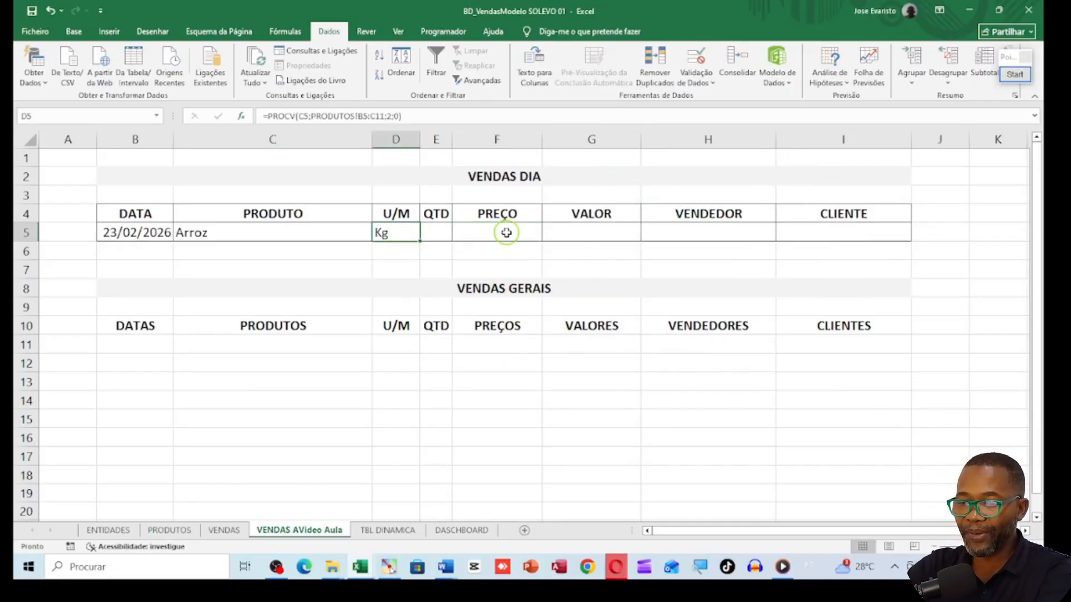
pyautogui.click(508, 233)
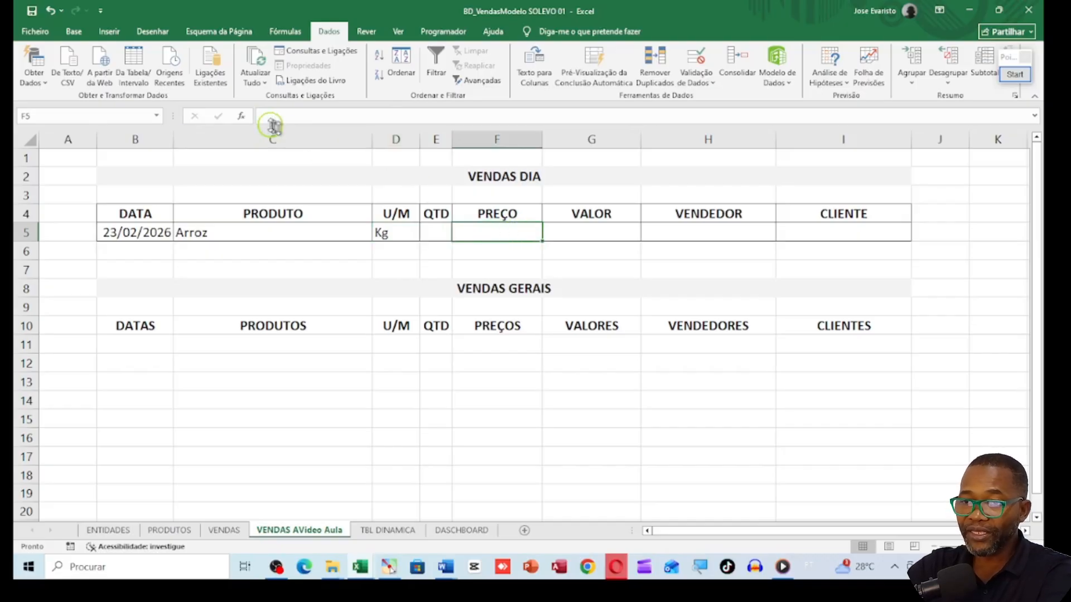
pyautogui.click(243, 117)
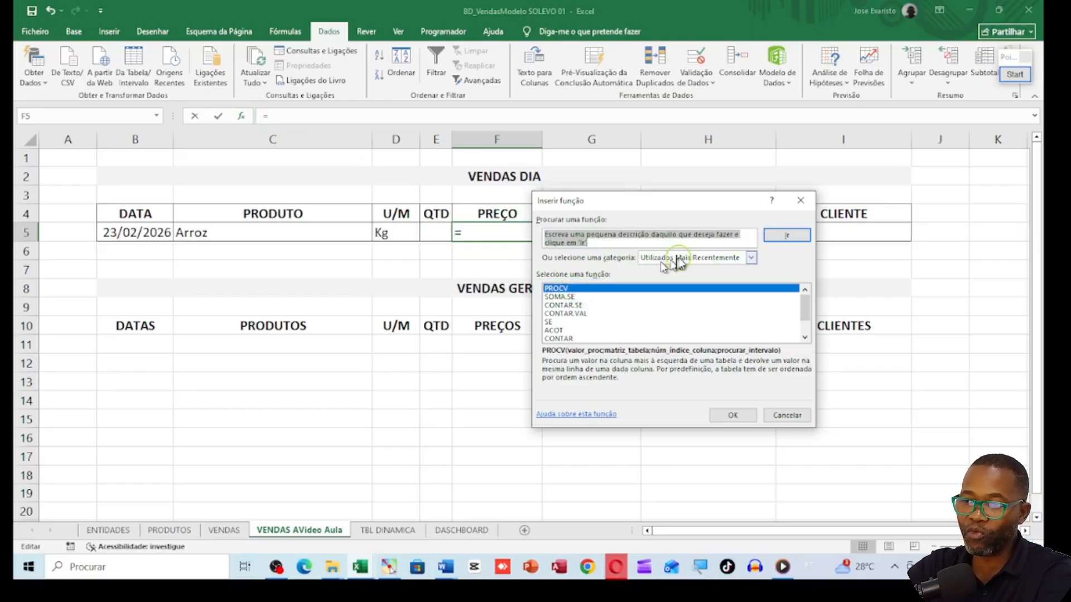
pyautogui.click(573, 289)
pyautogui.doubleClick(573, 289)
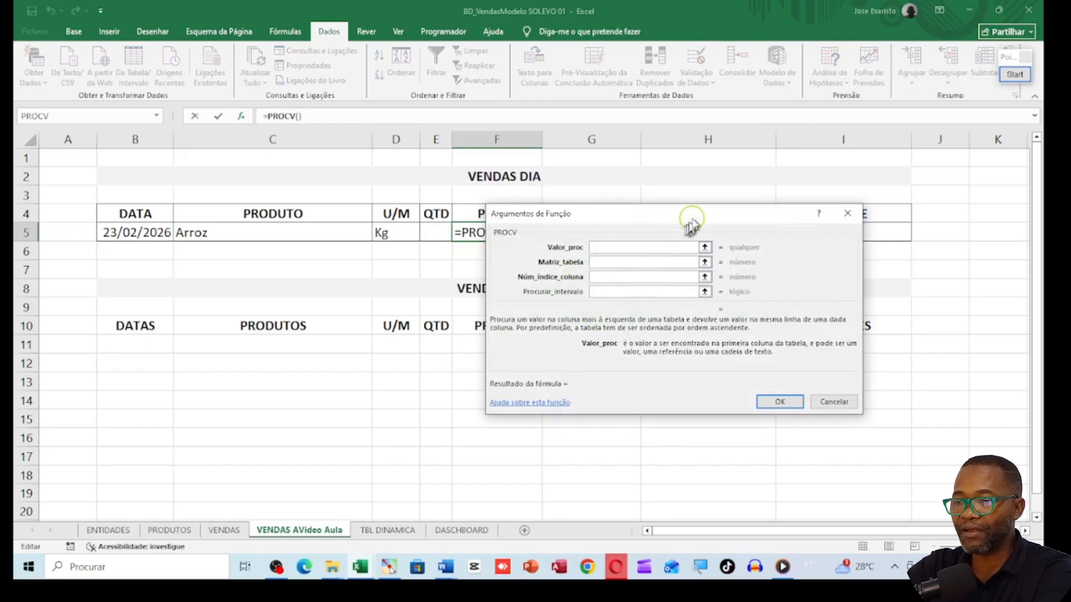
# Set the price PROCV's Valor_proc to C5 and its Matriz_tabela to B5:D11 on the PRODUTOS sheet.
pyautogui.moveTo(703, 215); pyautogui.dragTo(812, 286)
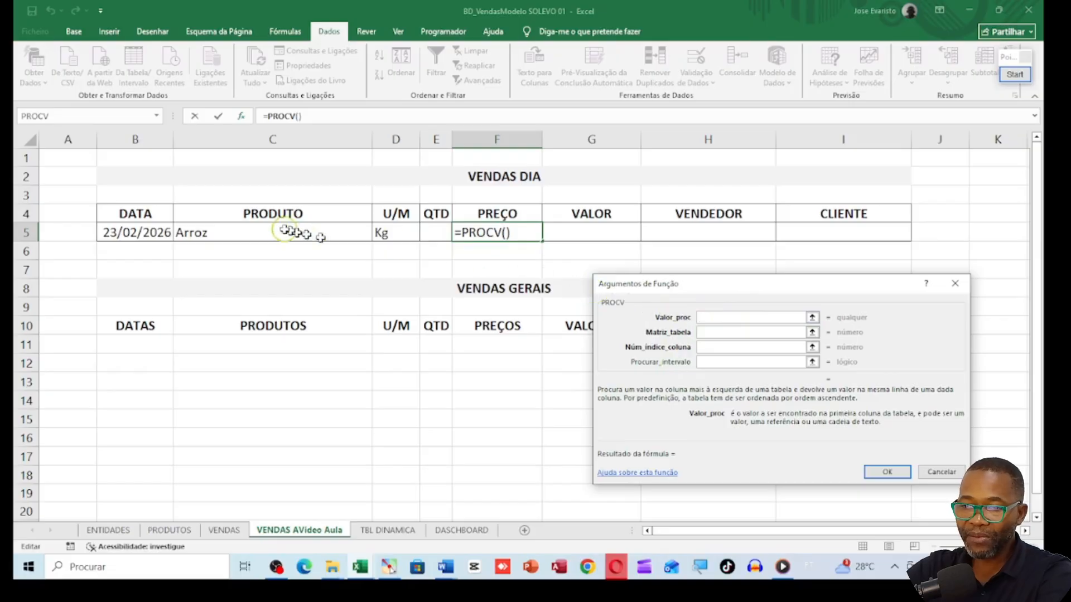
pyautogui.click(246, 234)
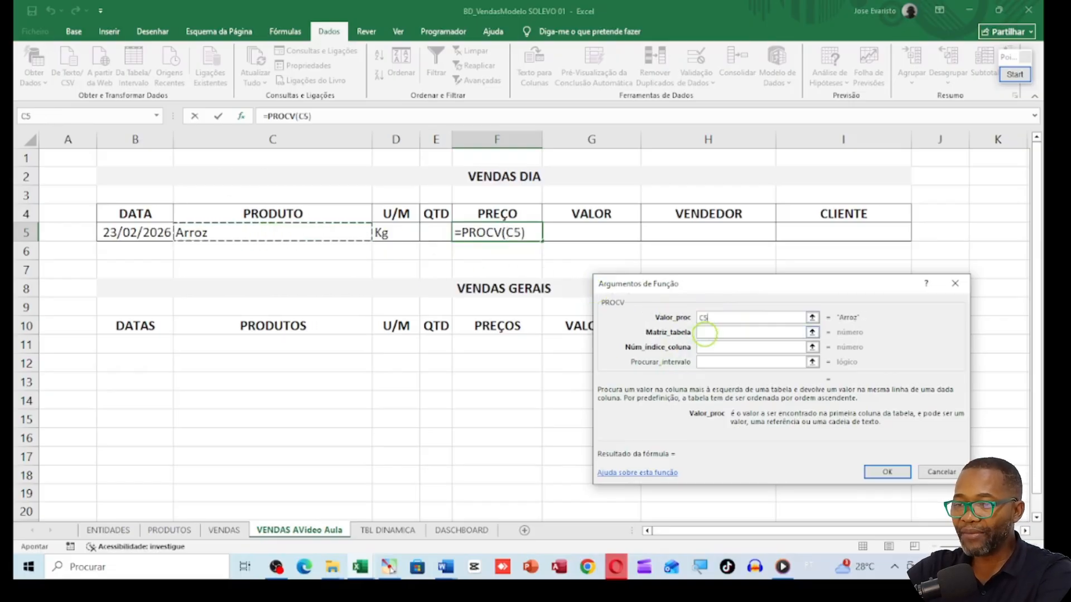
pyautogui.click(707, 333)
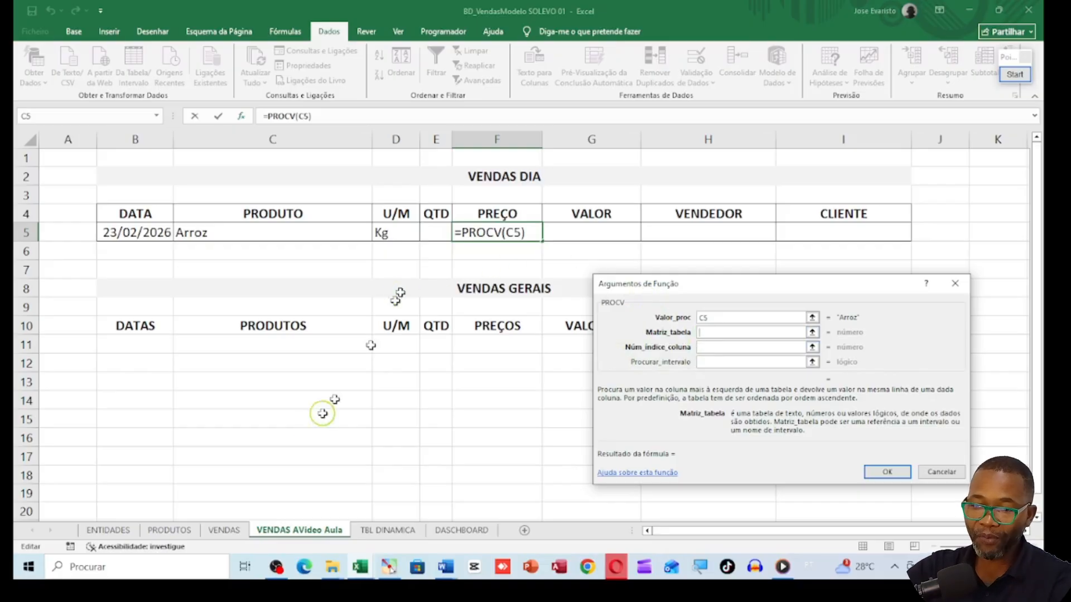
pyautogui.click(170, 531)
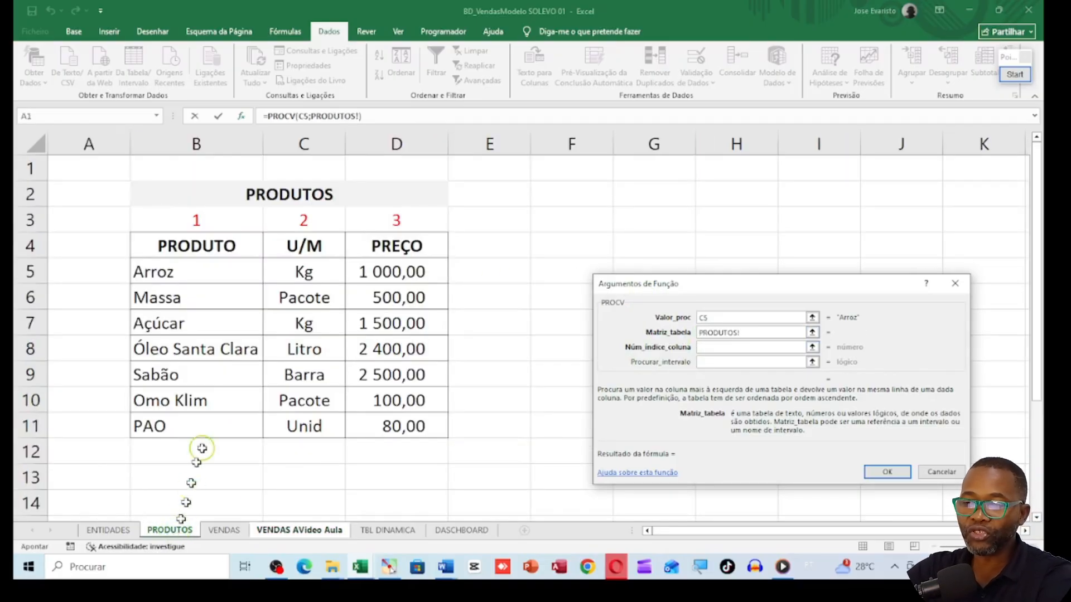
pyautogui.moveTo(201, 272); pyautogui.dragTo(372, 418)
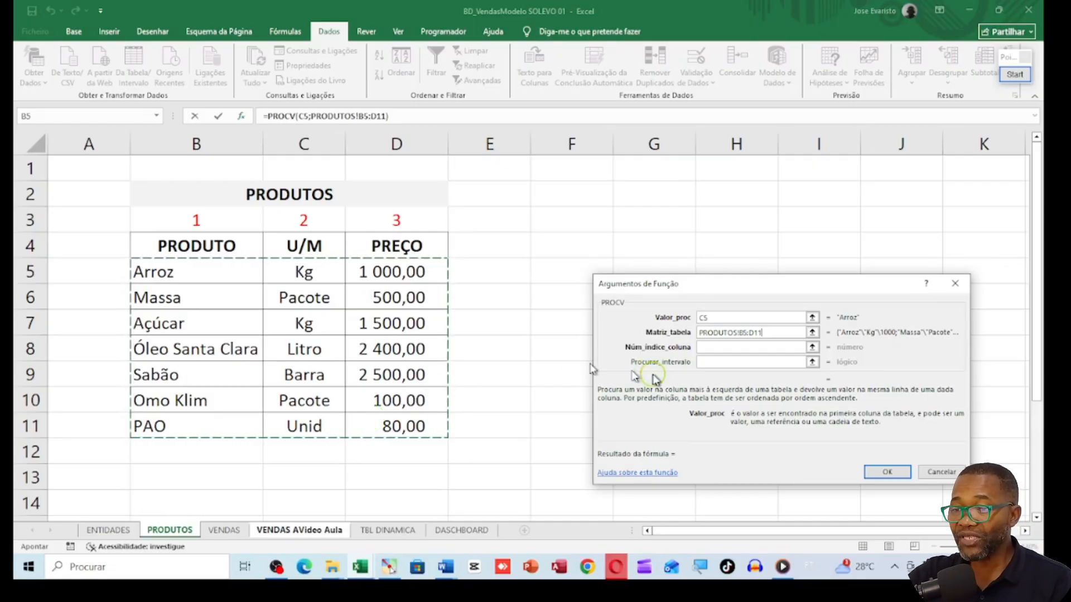
# Set Núm_índice_coluna to 3 and Procurar_intervalo to 0, and confirm the price formula in F5.
pyautogui.click(705, 347)
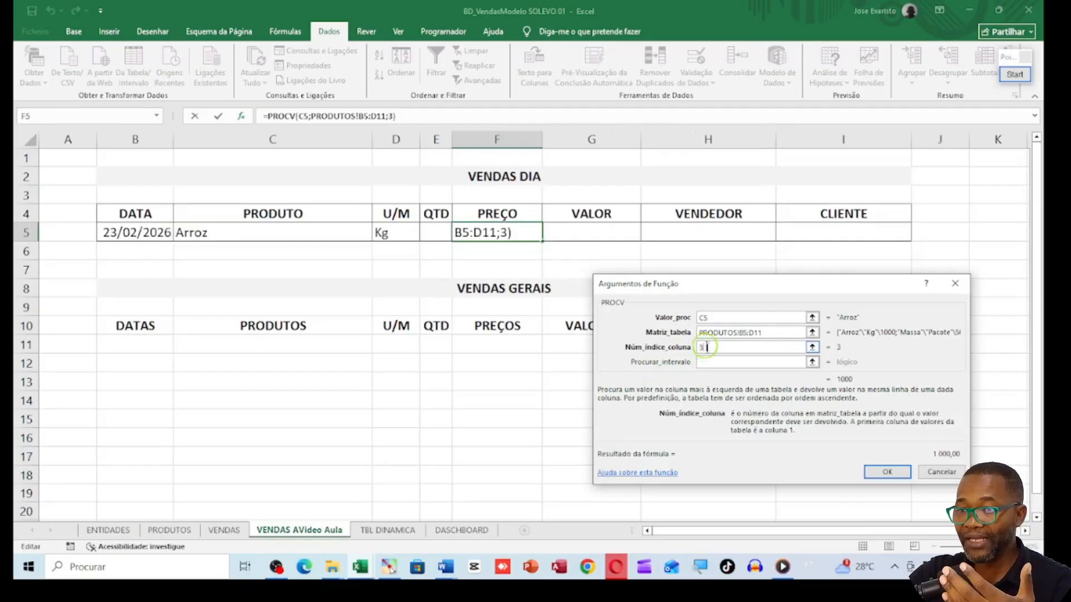
pyautogui.click(716, 362)
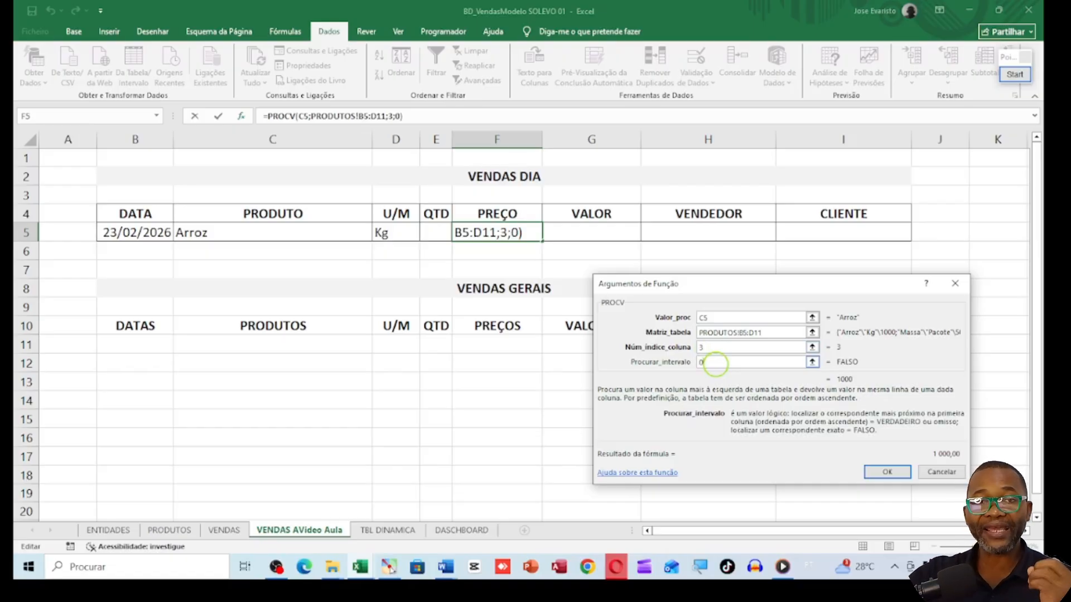
pyautogui.click(885, 473)
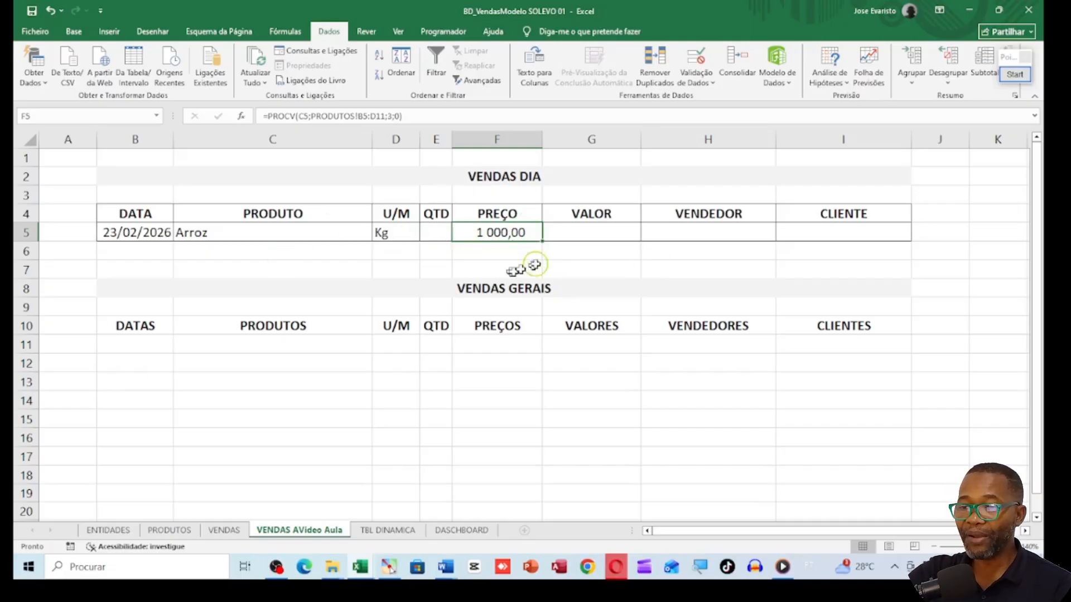
# Test the price and unit lookups by choosing Óleo Santa Clara from the product list in C5.
pyautogui.click(348, 233)
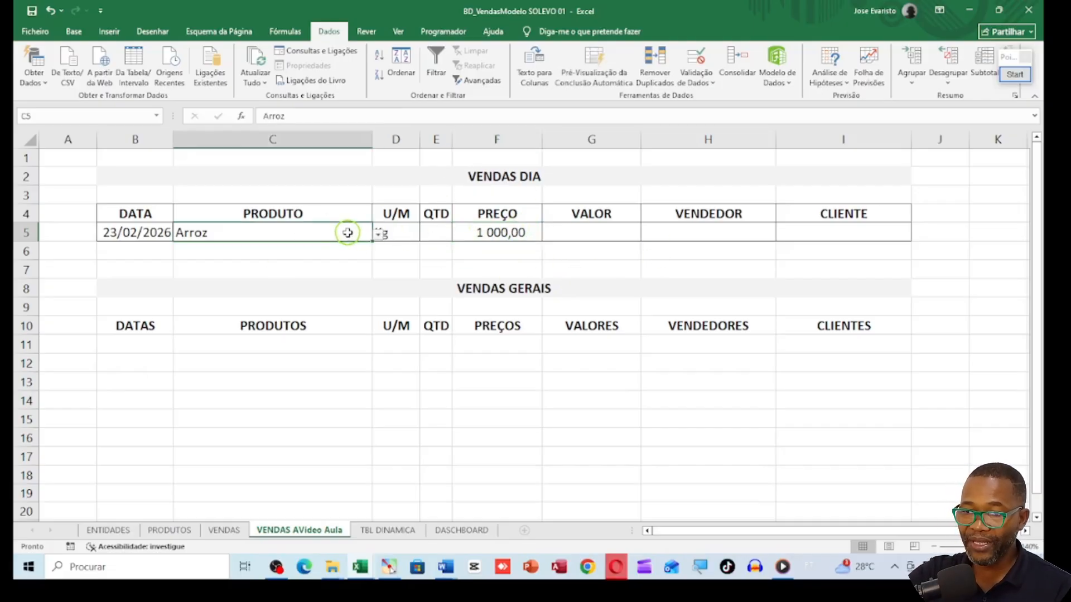
pyautogui.click(378, 236)
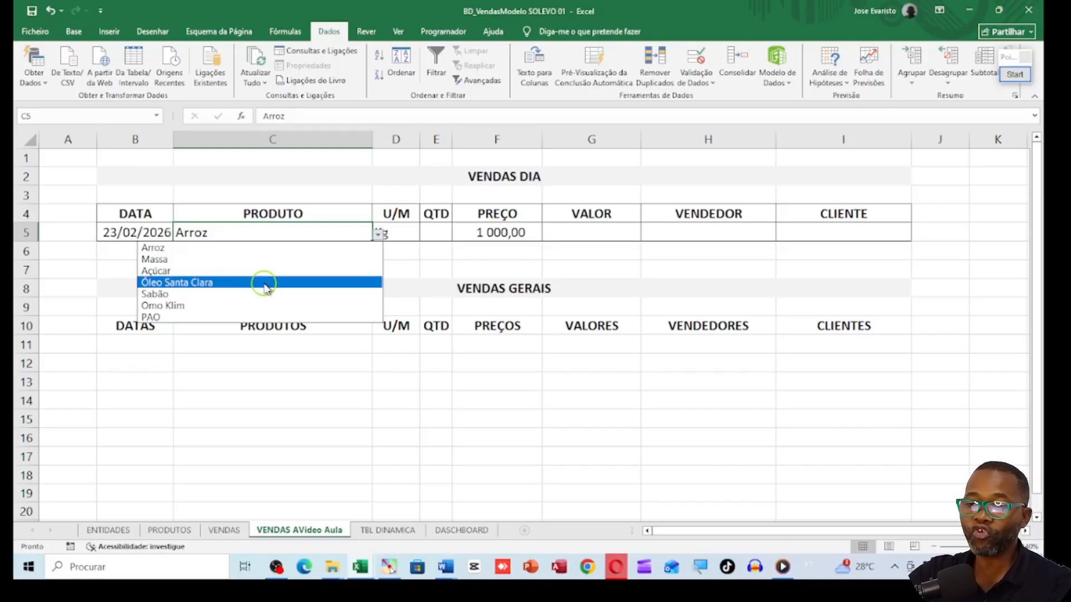
pyautogui.click(264, 283)
pyautogui.click(398, 268)
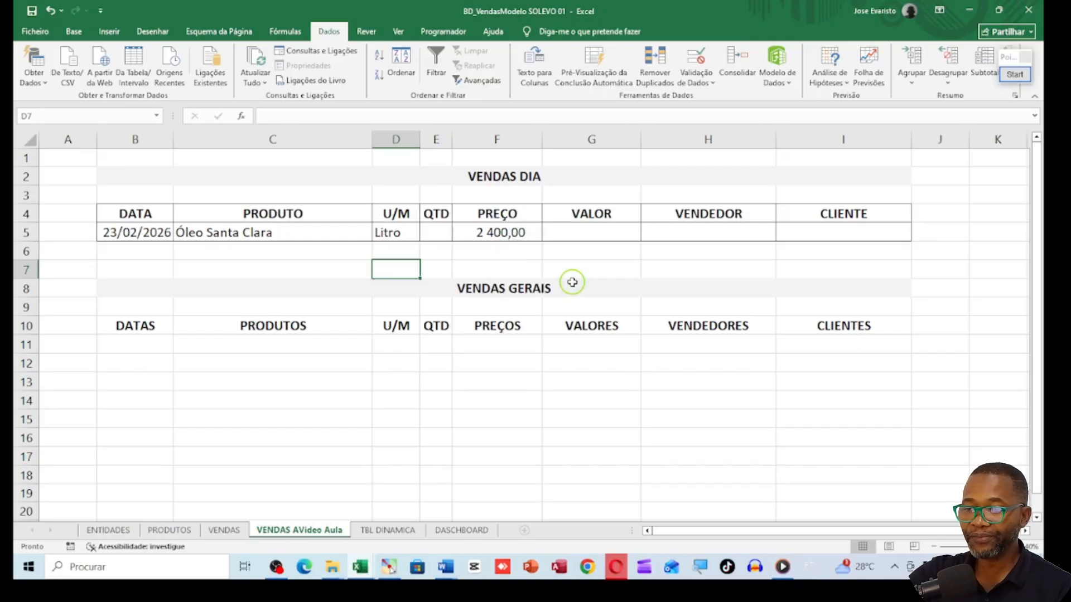
# Enter the formula =E5*F5 in the VALOR cell G5, switching the keyboard language to Inglês (Estados Unidos) for the multiplication sign.
pyautogui.click(569, 231)
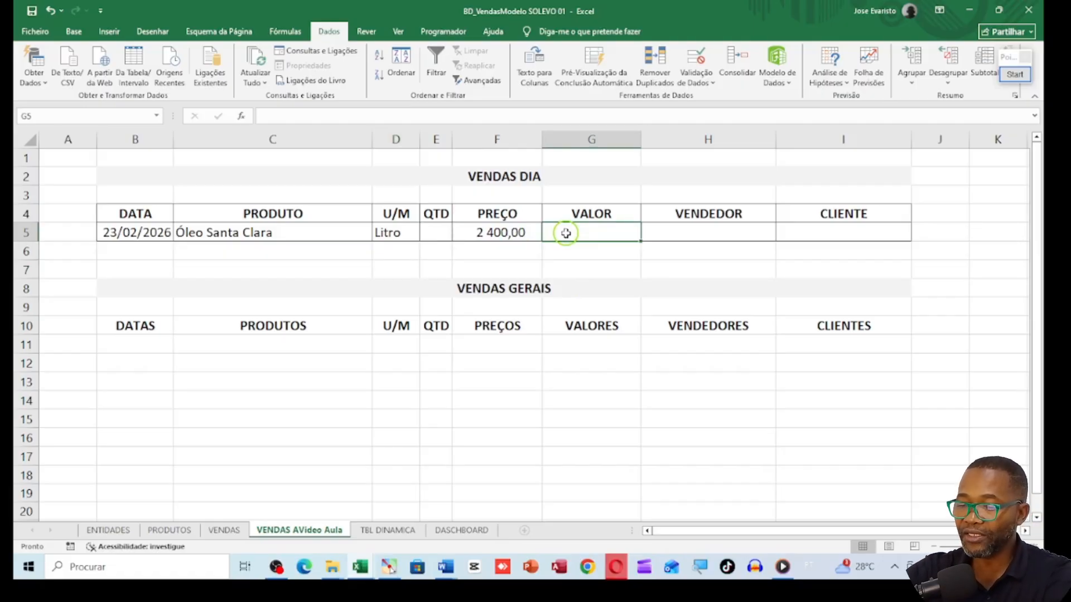
pyautogui.write('=')
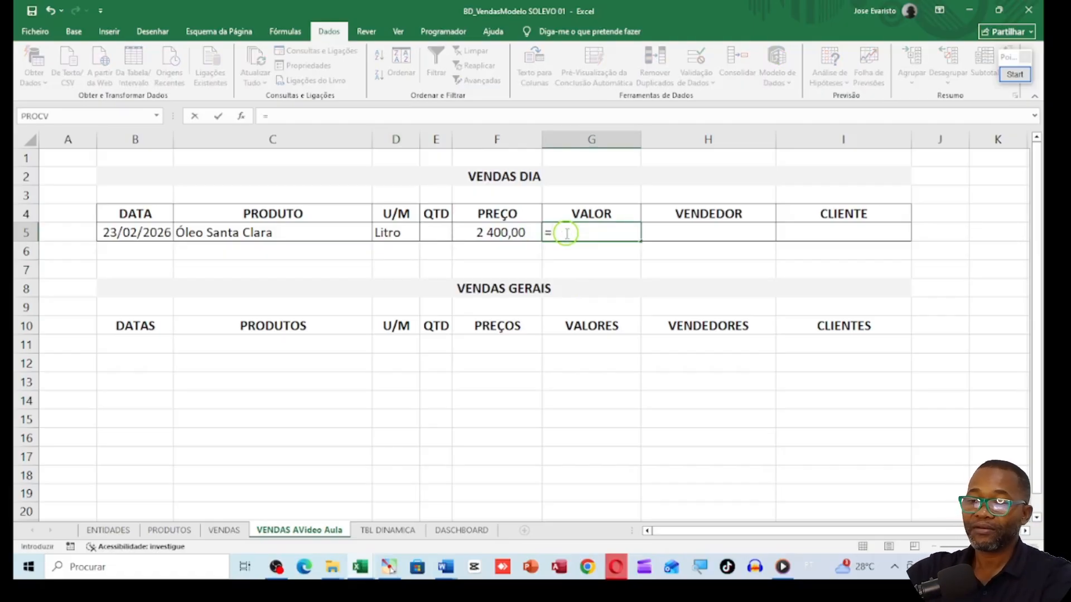
pyautogui.click(433, 231)
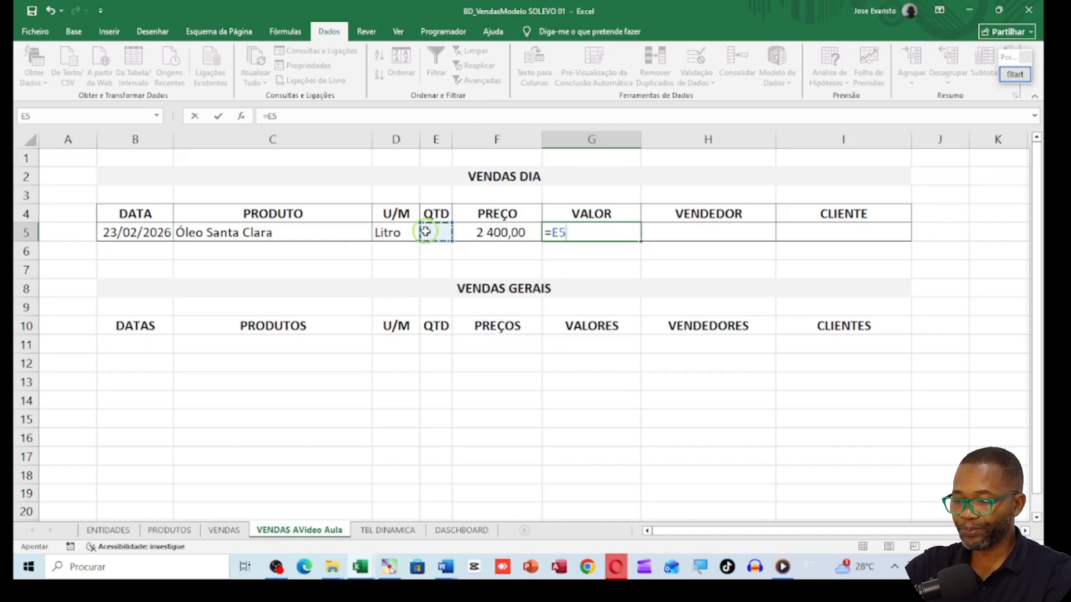
pyautogui.click(809, 566)
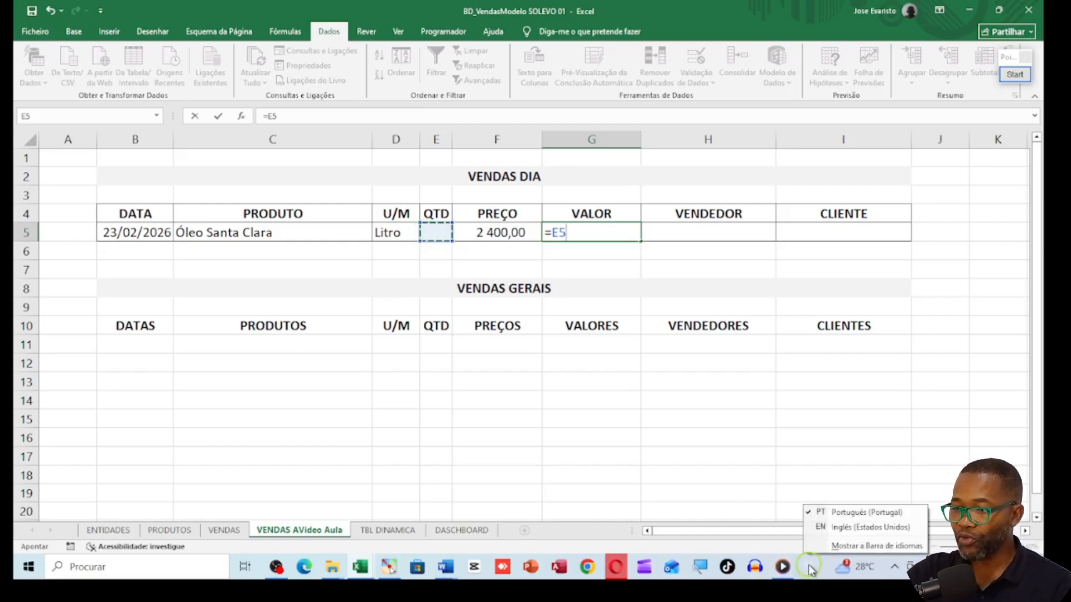
pyautogui.click(827, 528)
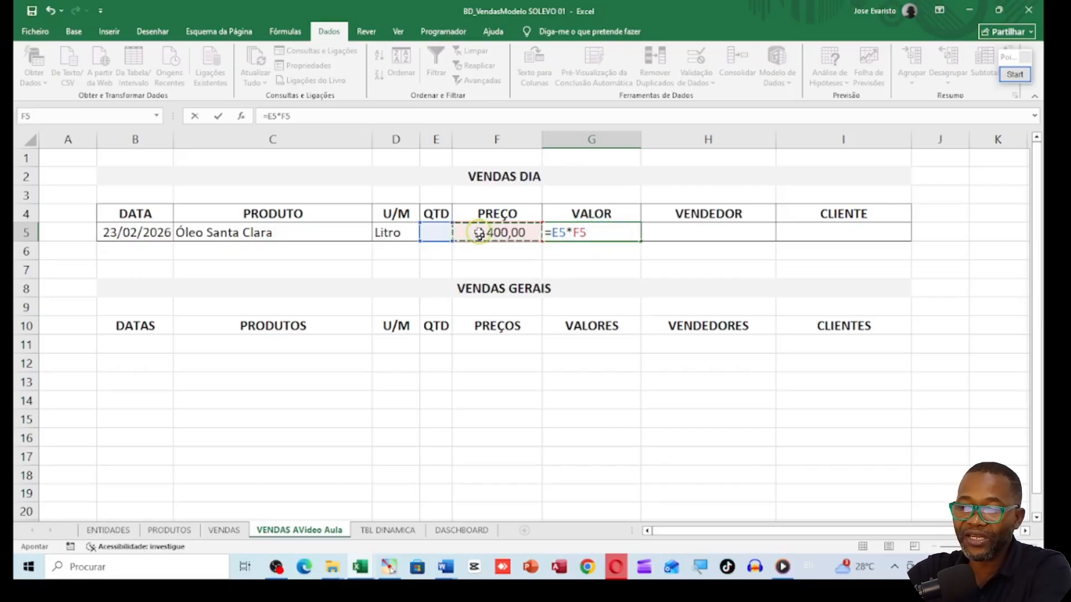
pyautogui.click(616, 247)
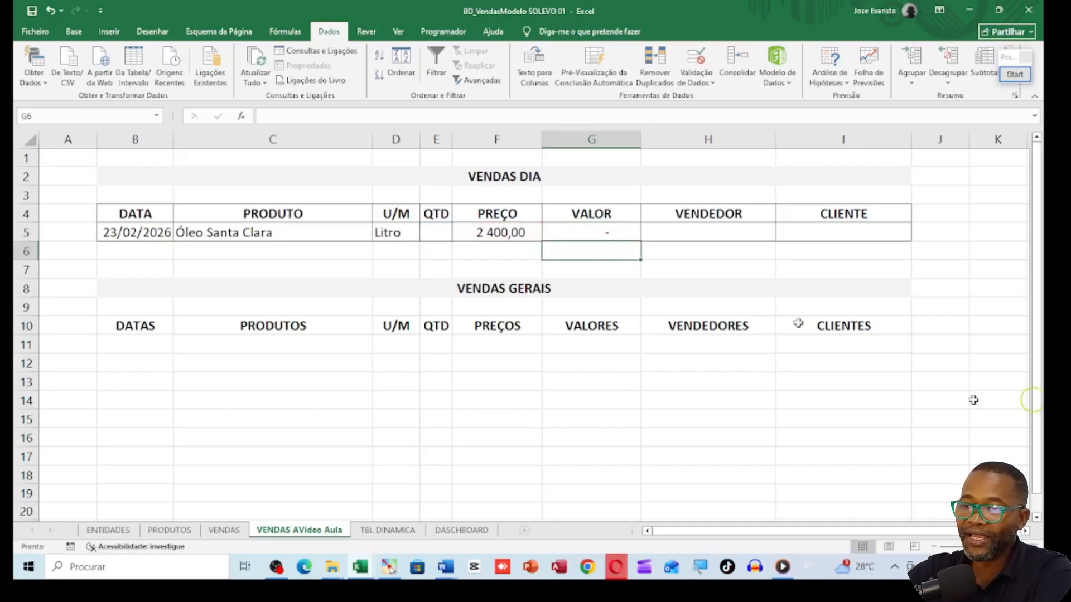
pyautogui.click(617, 232)
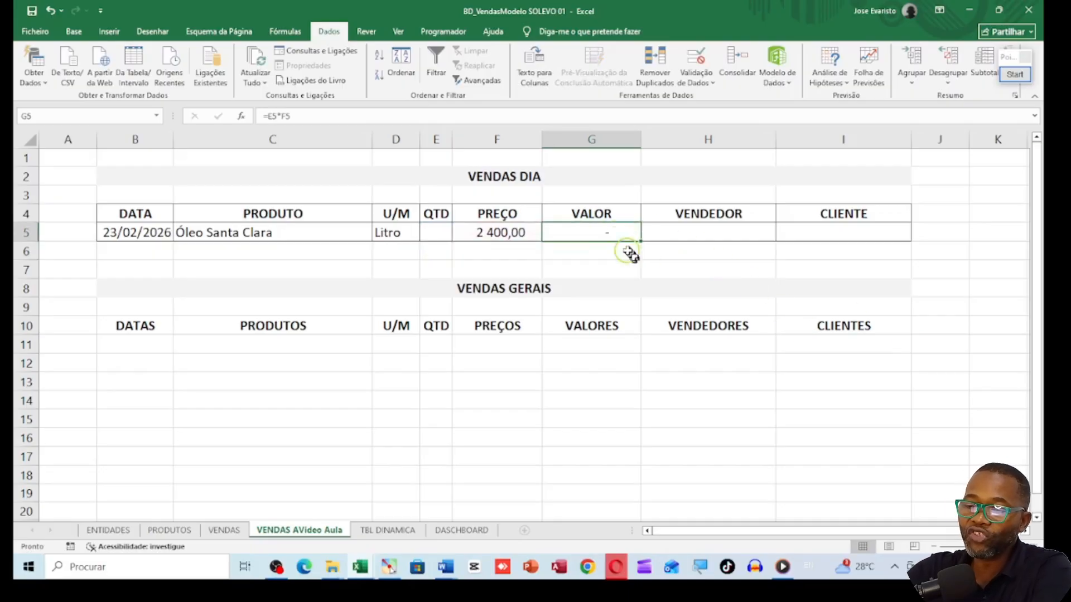
# Test the VALOR formula by entering a quantity of 2 in the QTD cell E5, and replace it with 5.
pyautogui.click(435, 231)
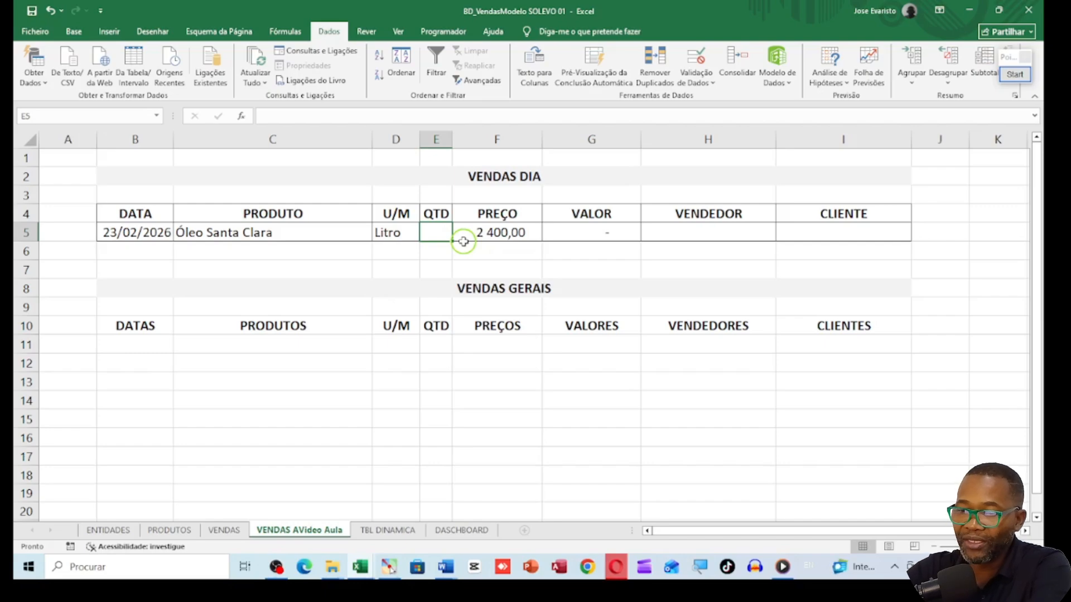
pyautogui.write('2')
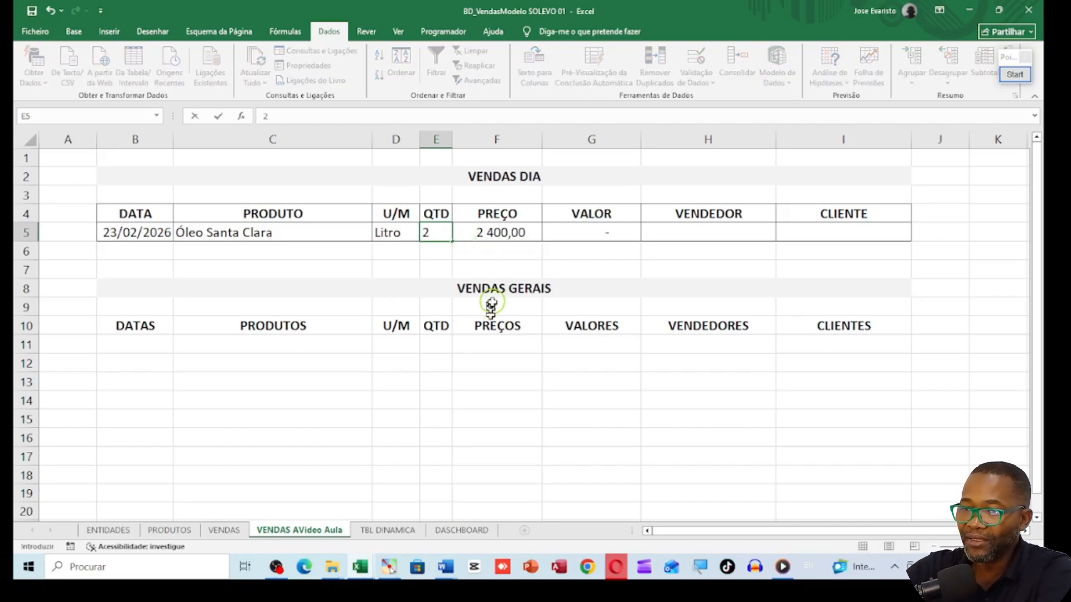
pyautogui.press('Tab')
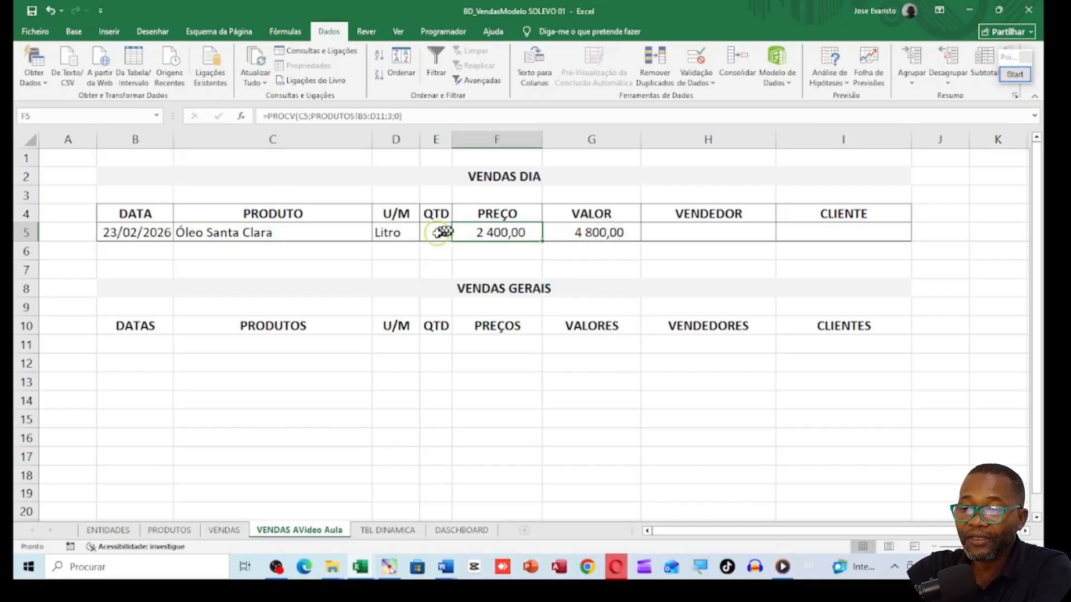
pyautogui.click(443, 232)
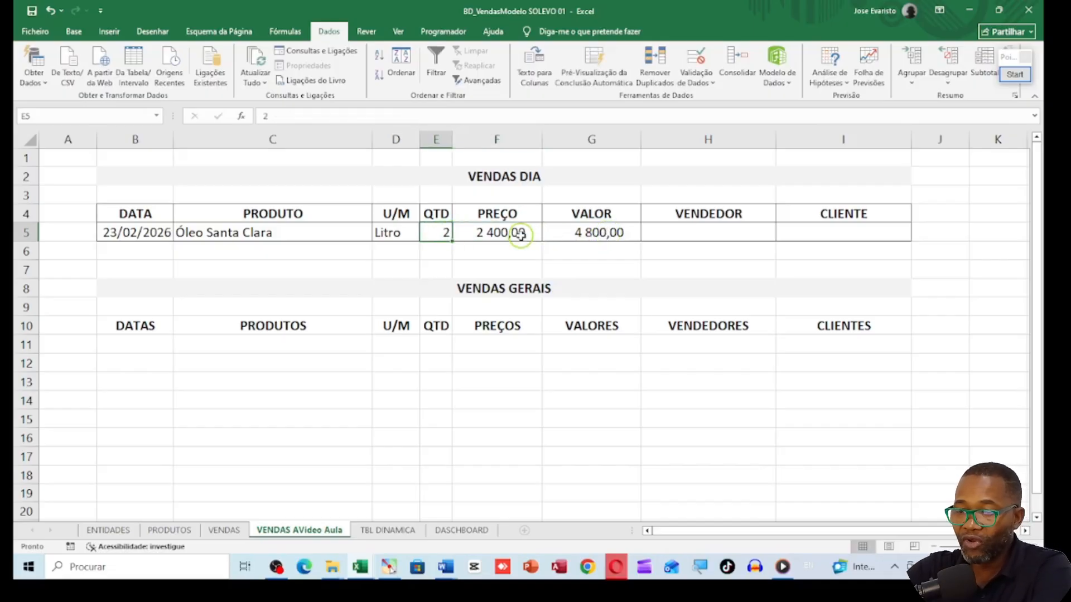
pyautogui.write('5')
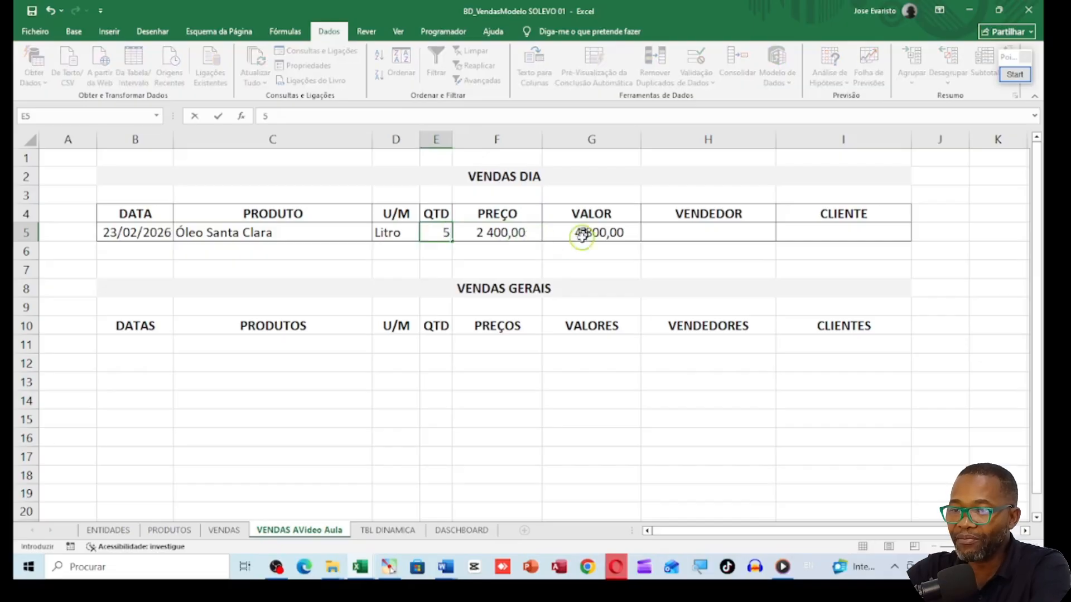
pyautogui.click(624, 230)
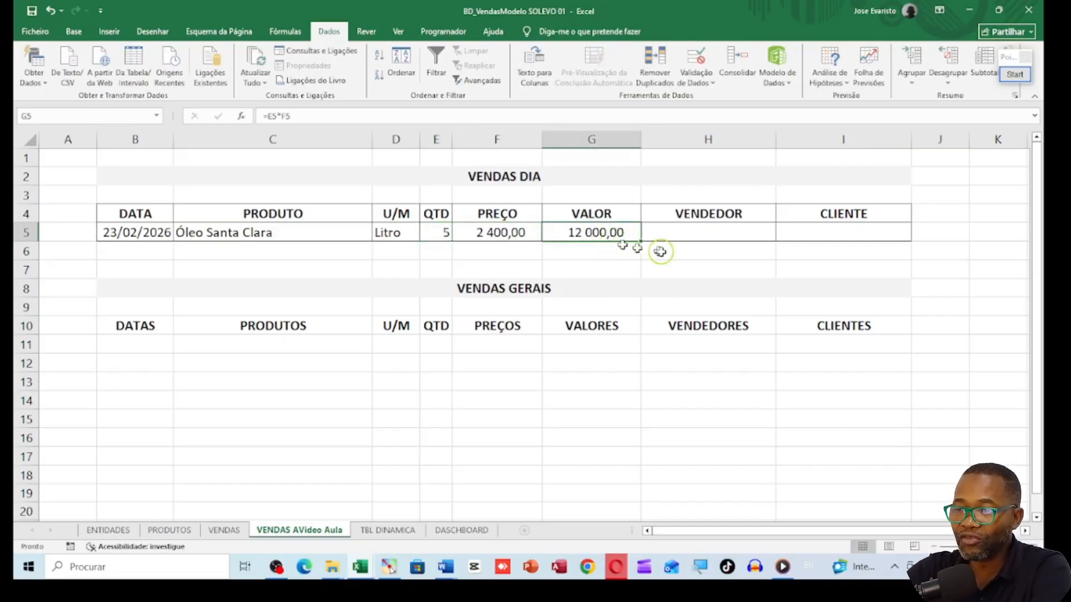
# Add a Lista validation to the VENDEDOR cell H5 sourced from B4:B6 on the ENTIDADES sheet, and choose the second seller.
pyautogui.click(708, 232)
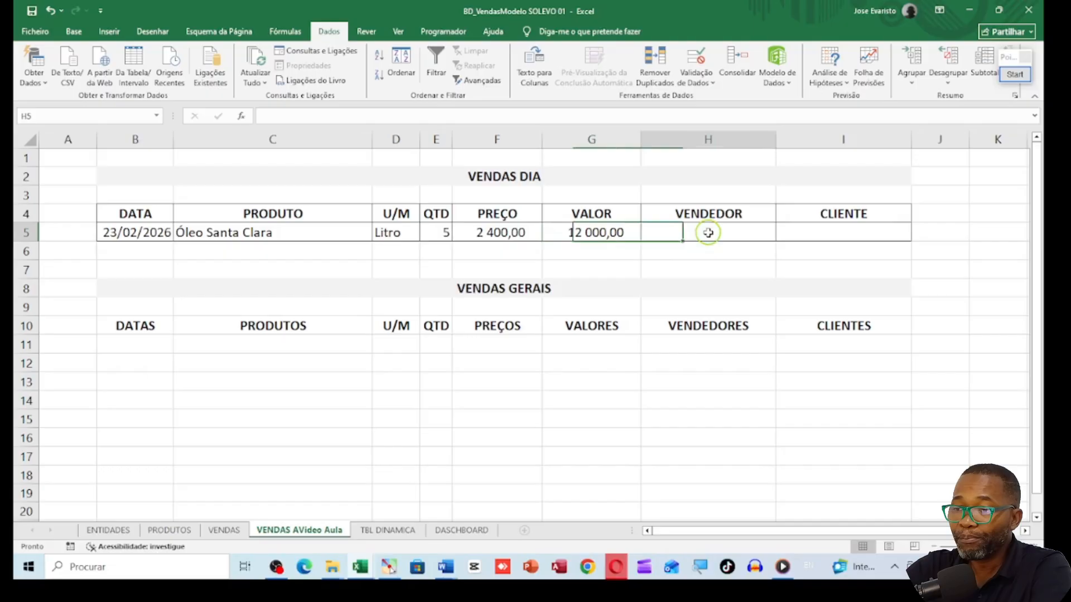
pyautogui.click(784, 234)
pyautogui.click(745, 234)
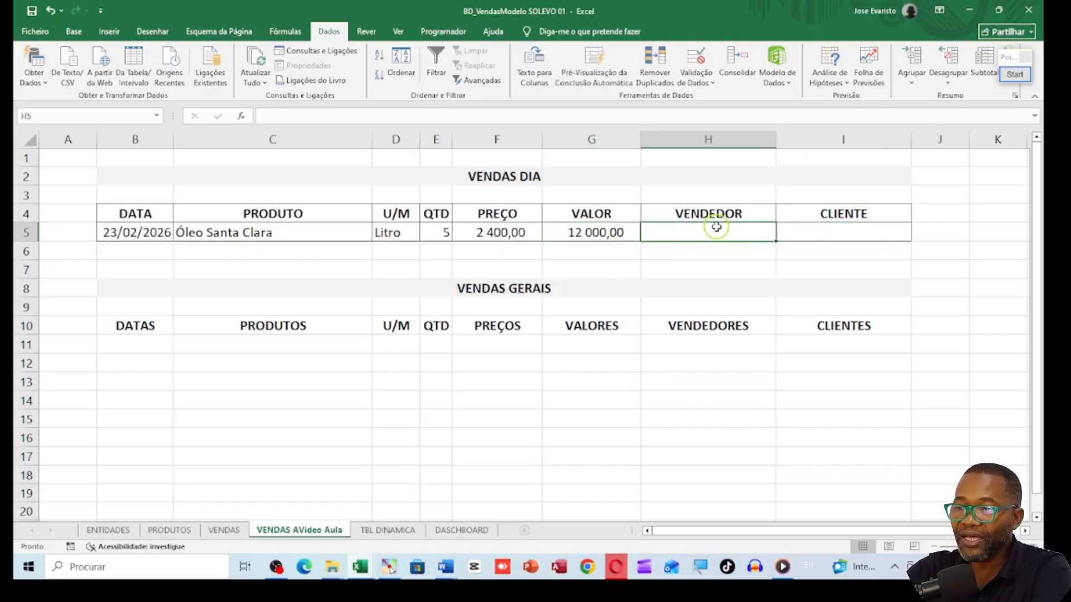
pyautogui.click(700, 71)
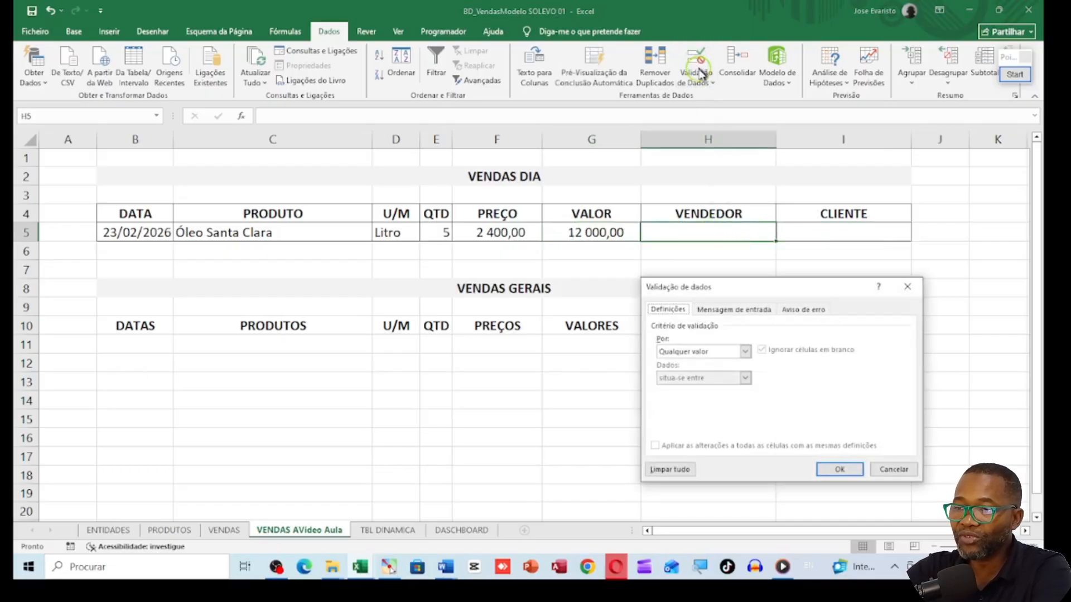
pyautogui.click(732, 357)
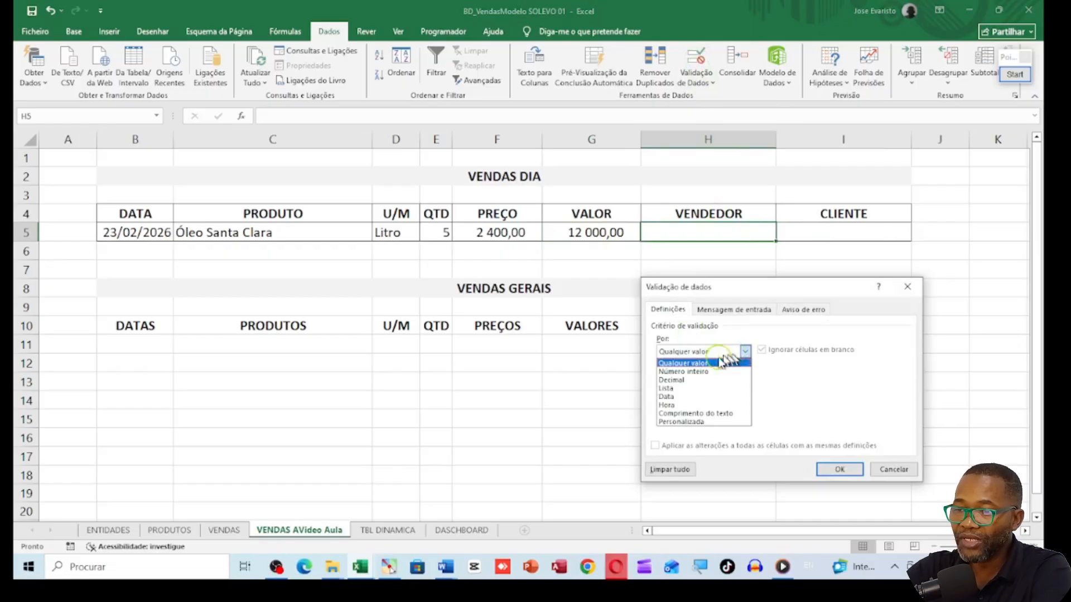
pyautogui.click(697, 388)
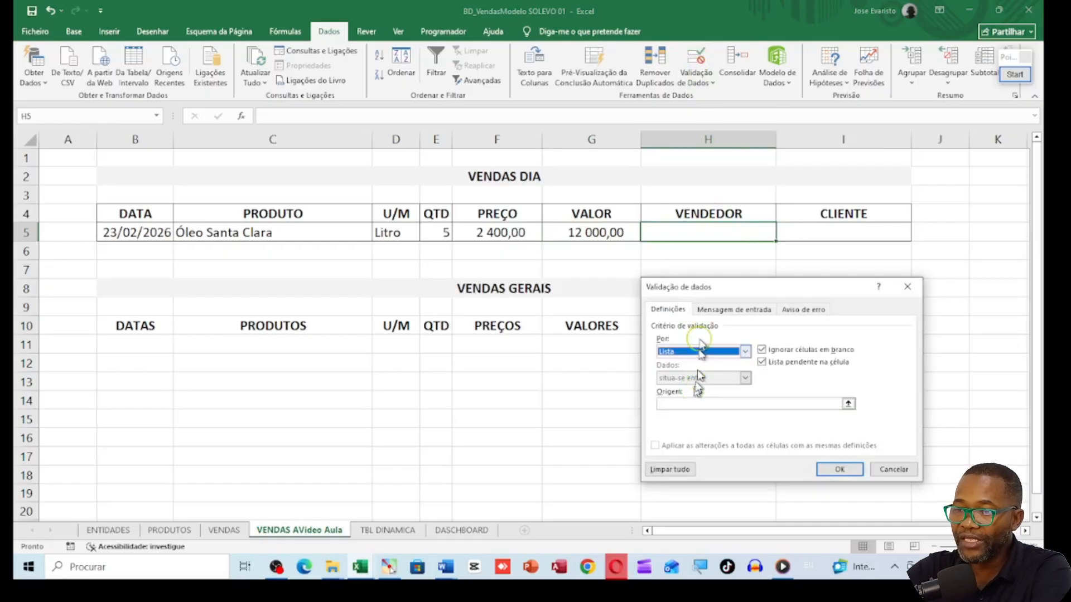
pyautogui.click(678, 404)
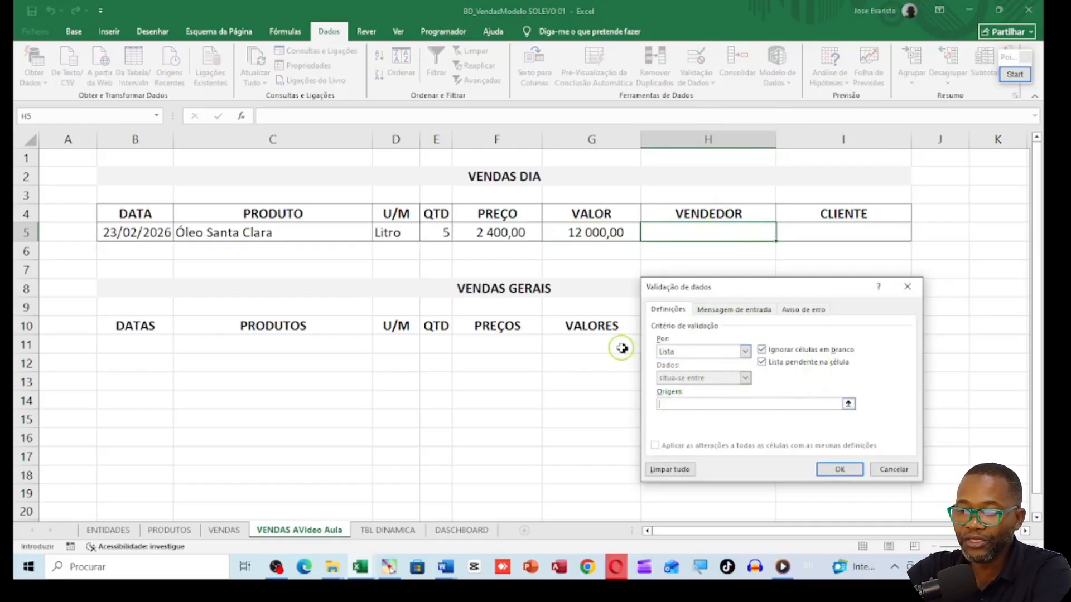
pyautogui.click(118, 531)
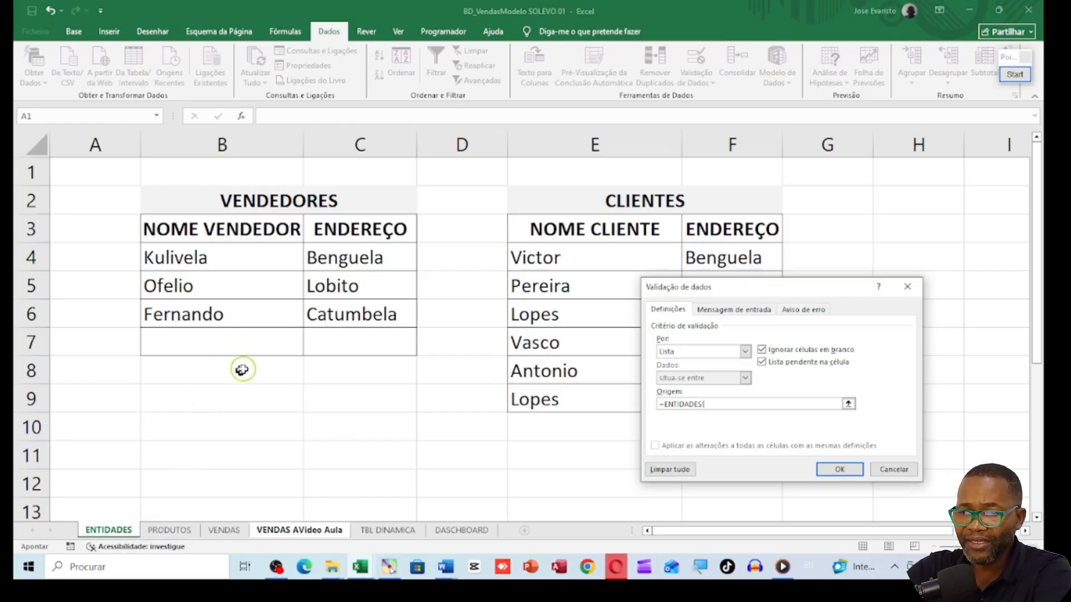
pyautogui.moveTo(239, 257); pyautogui.dragTo(240, 313)
pyautogui.click(833, 467)
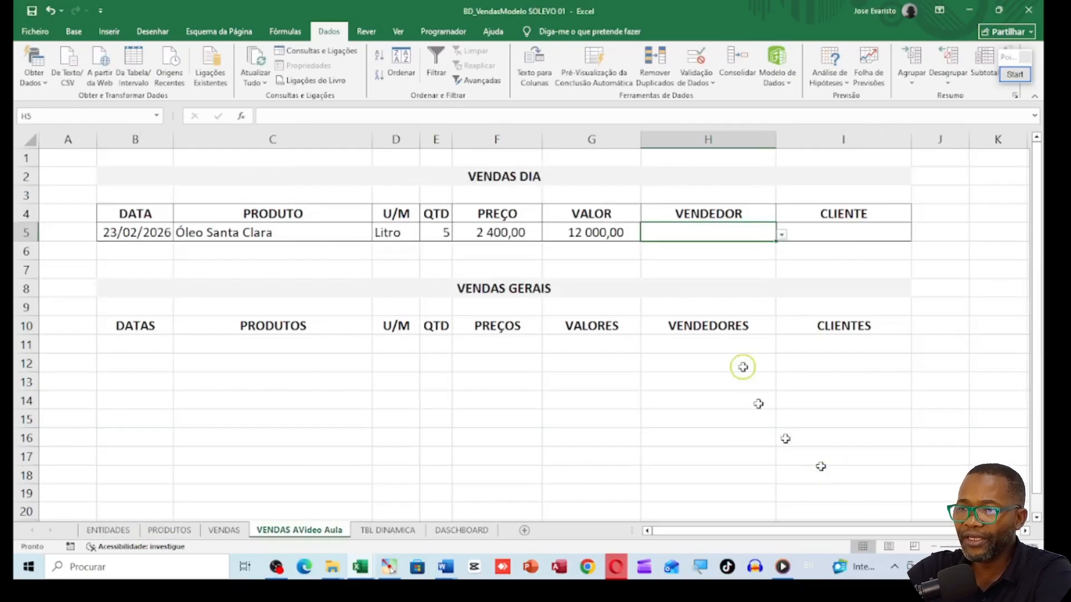
pyautogui.click(781, 235)
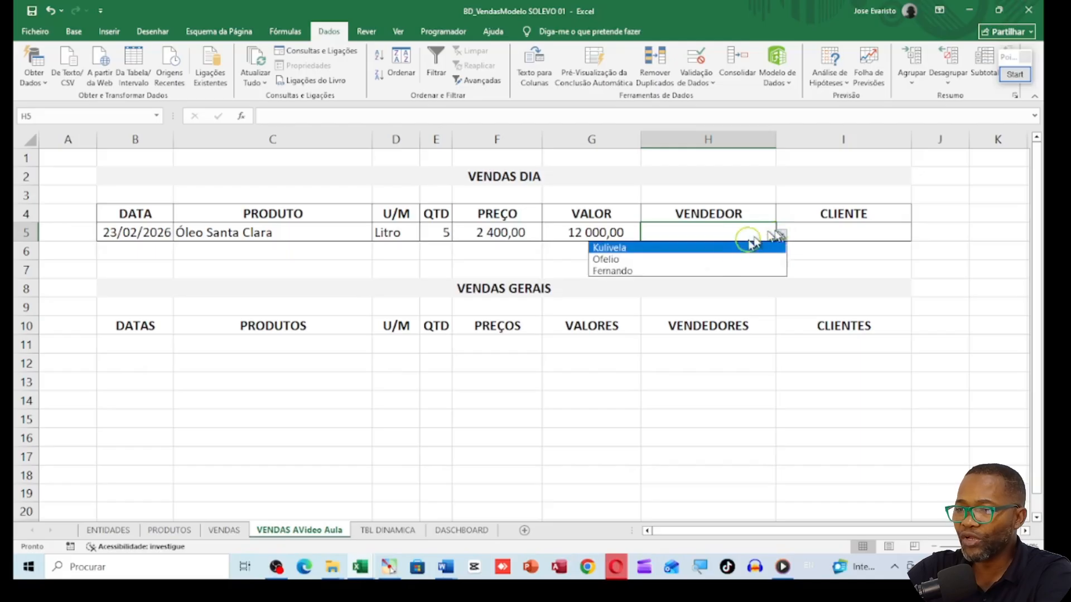
pyautogui.click(661, 260)
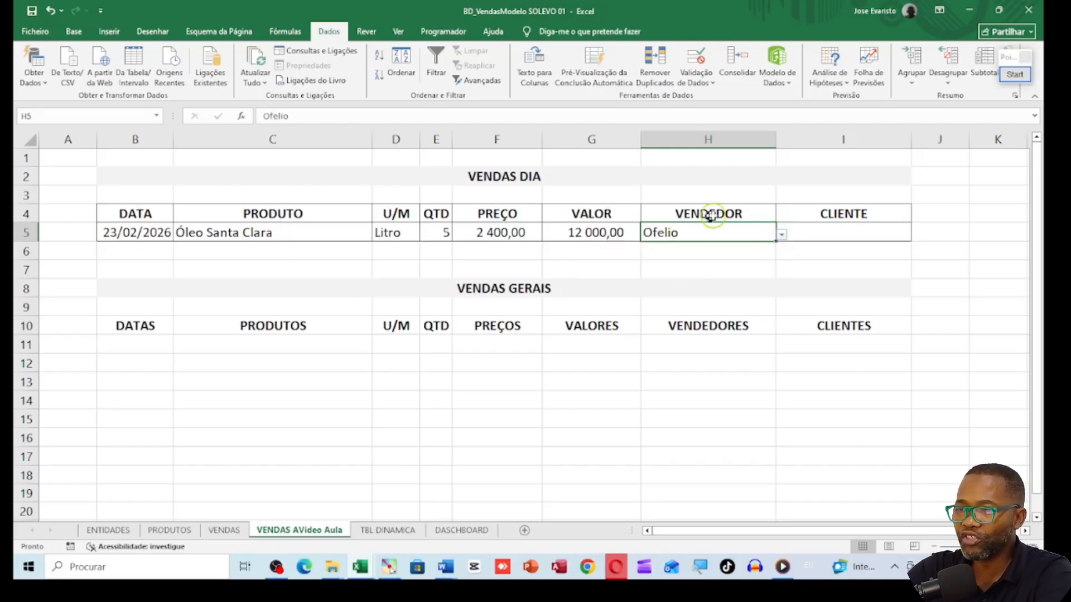
# Add a Lista validation to the CLIENTE cell I5 sourced from E4:E9 on the ENTIDADES sheet, and choose the third client.
pyautogui.click(834, 230)
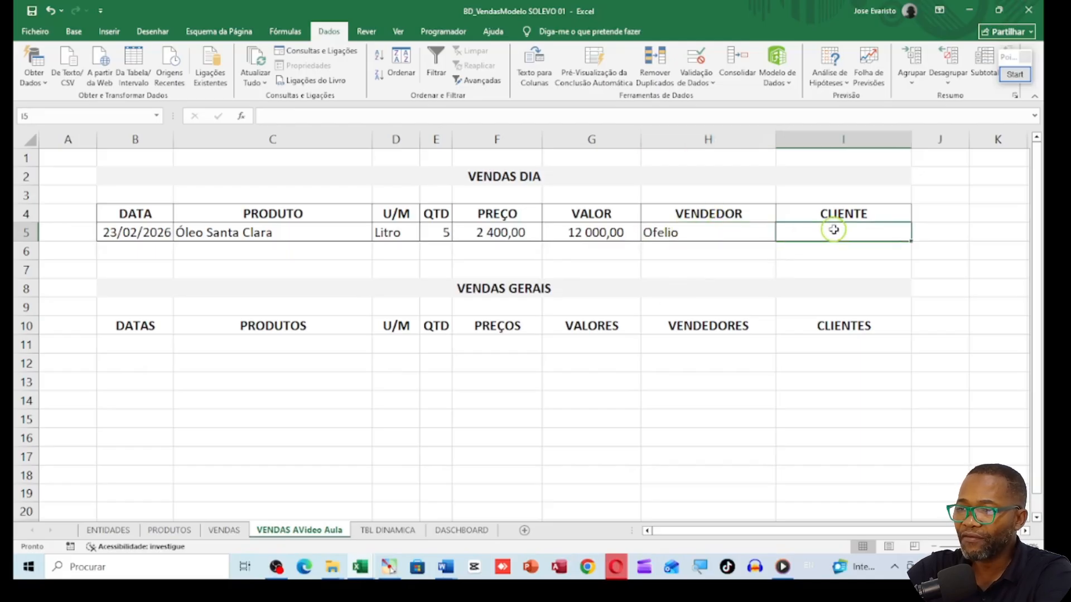
pyautogui.click(696, 60)
pyautogui.click(744, 351)
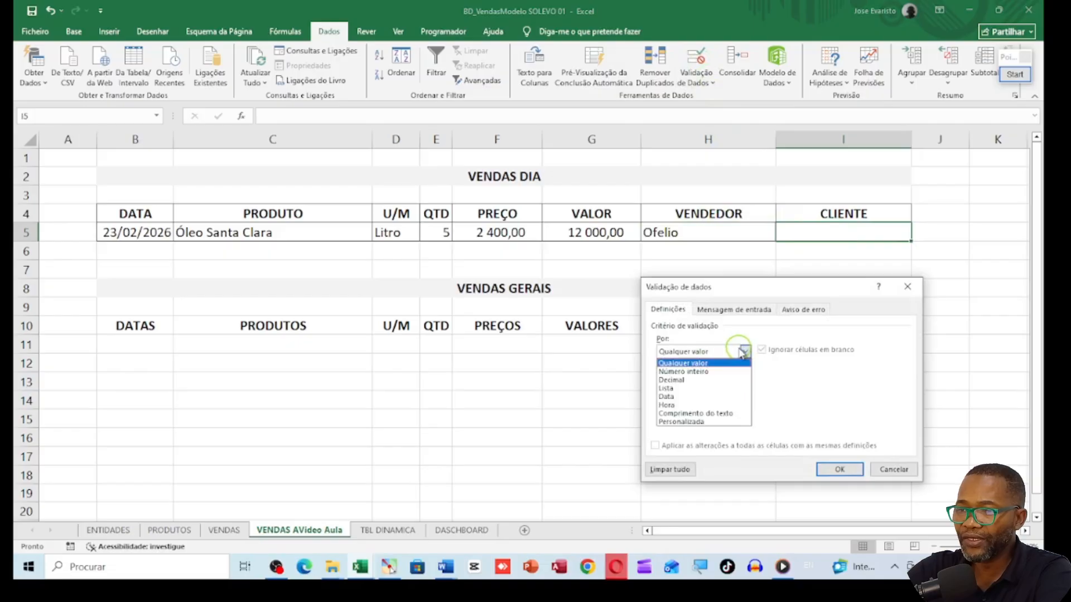
pyautogui.click(702, 389)
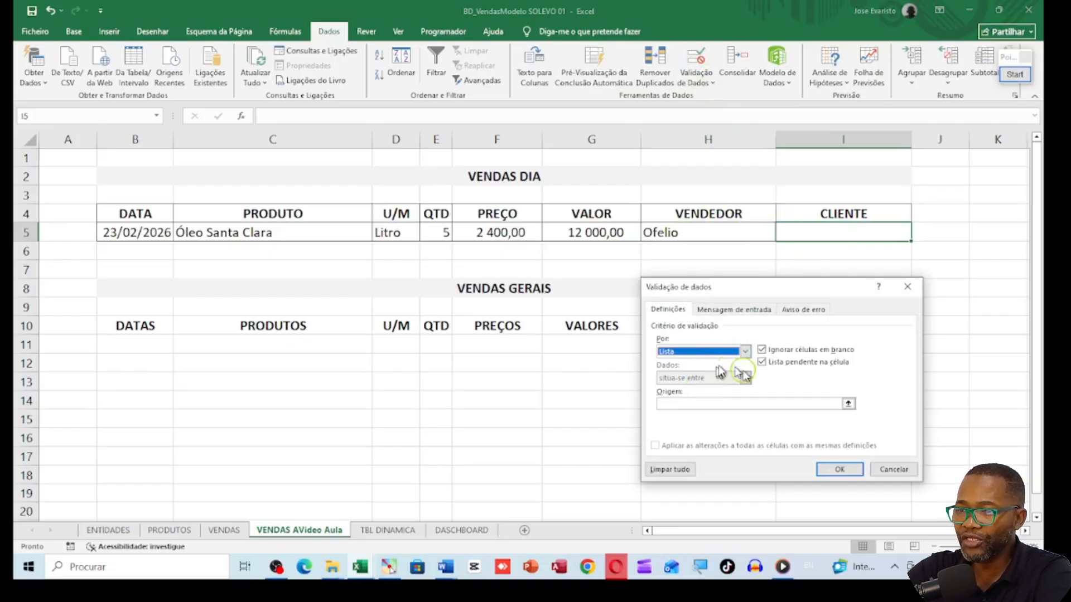
pyautogui.click(705, 404)
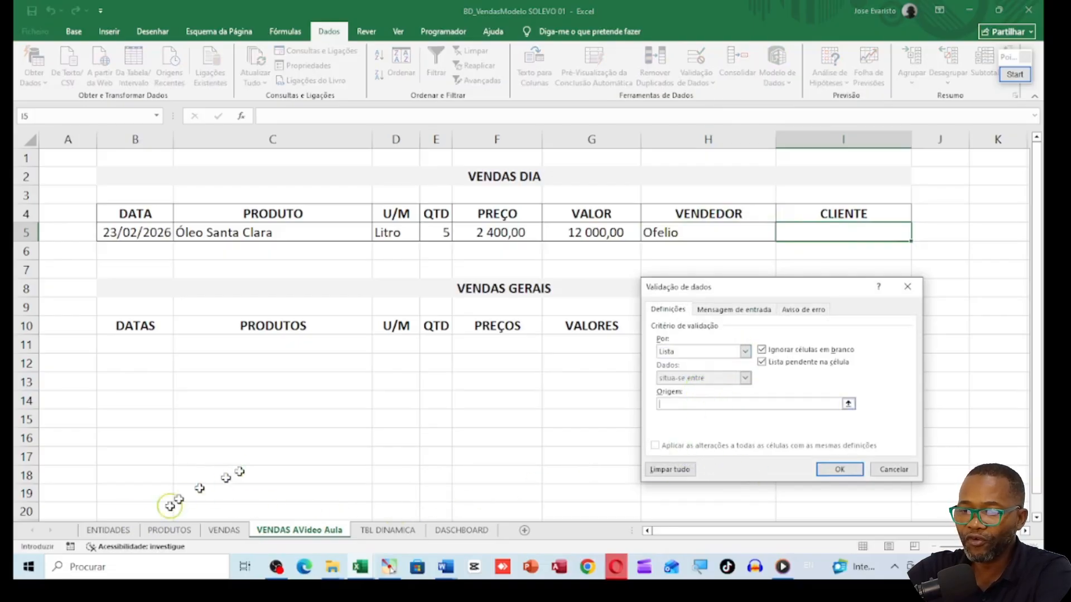
pyautogui.click(117, 534)
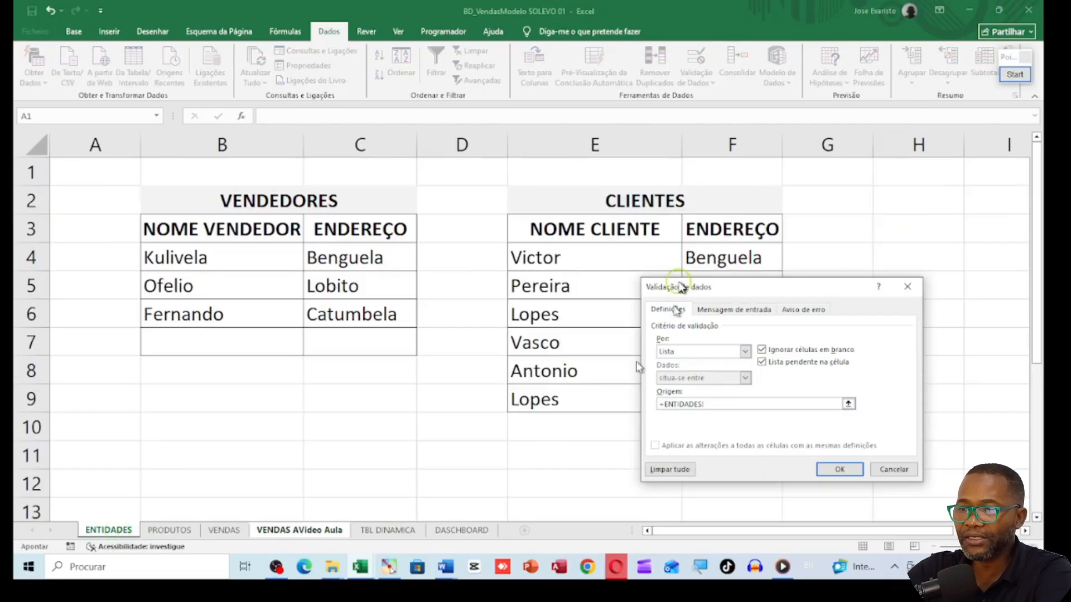
pyautogui.moveTo(604, 266); pyautogui.dragTo(594, 386)
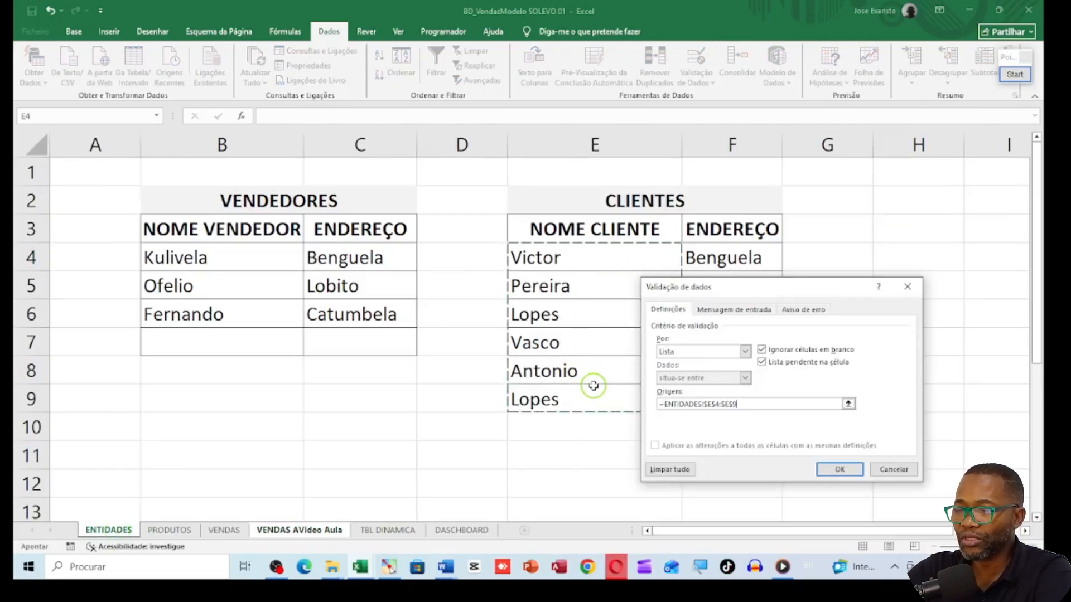
pyautogui.click(840, 470)
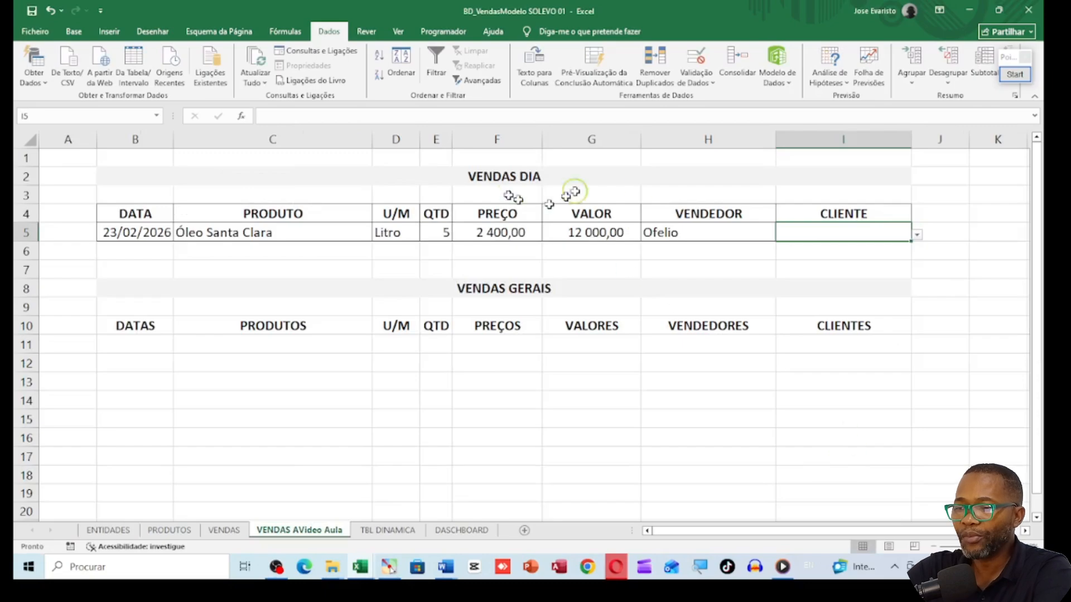
pyautogui.click(916, 236)
pyautogui.click(840, 268)
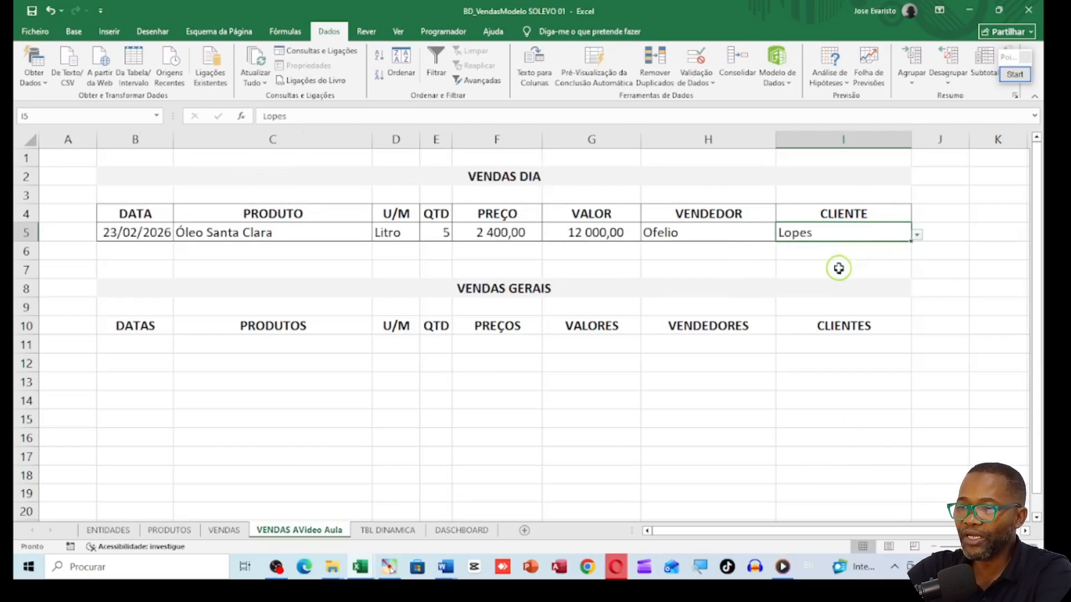
pyautogui.click(118, 237)
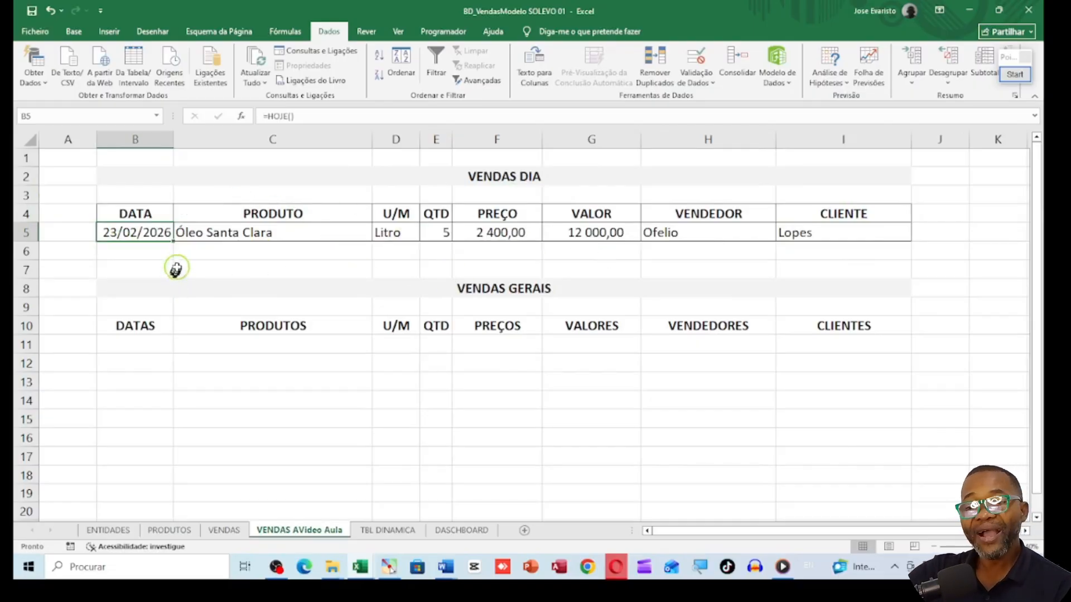
pyautogui.click(176, 269)
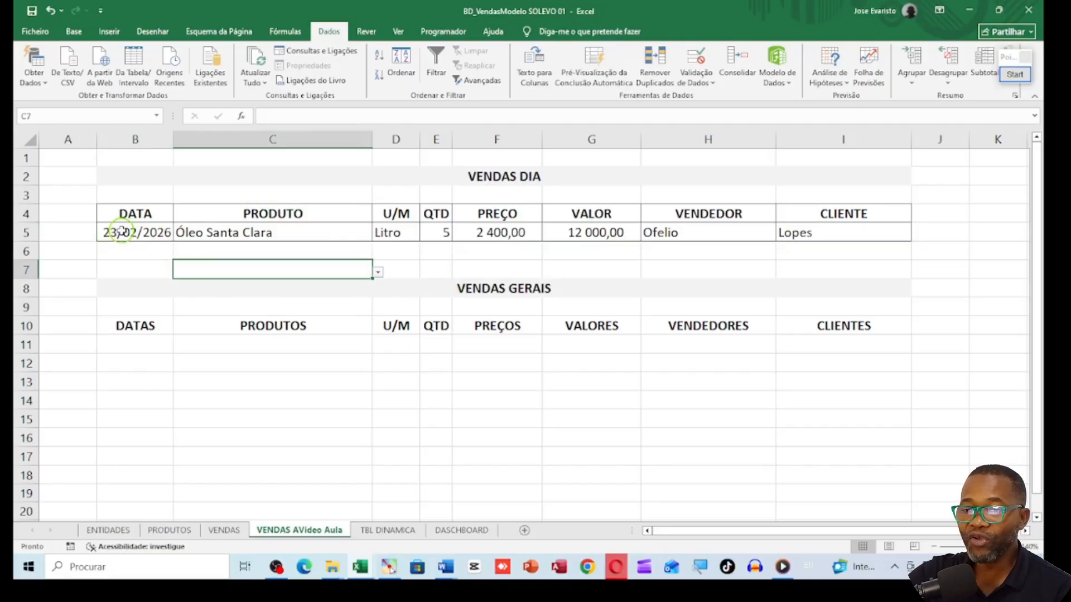
pyautogui.moveTo(121, 231); pyautogui.dragTo(789, 233)
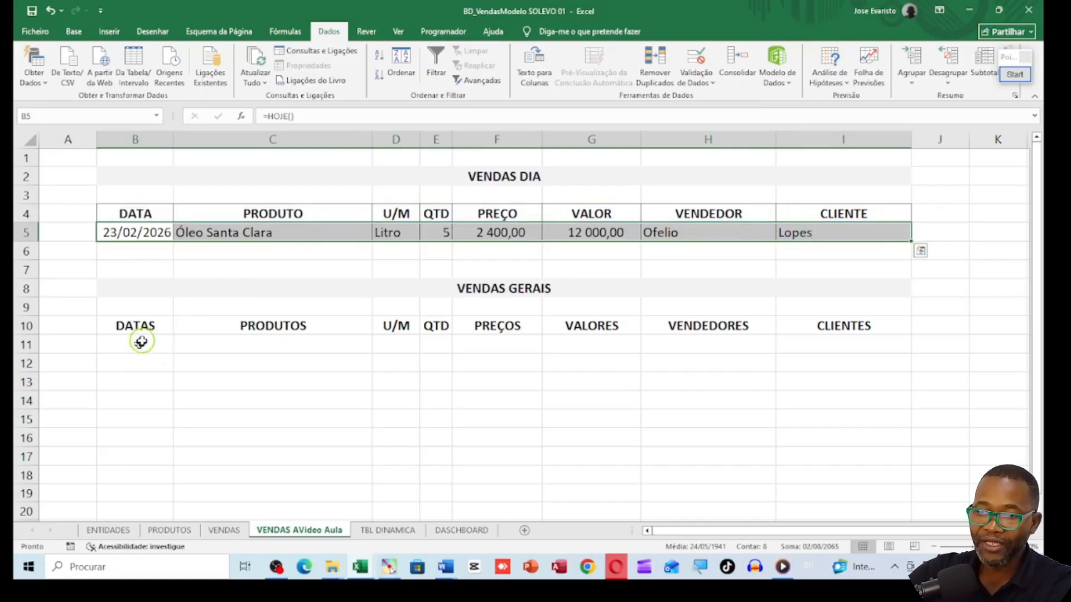
pyautogui.moveTo(141, 342); pyautogui.dragTo(820, 440)
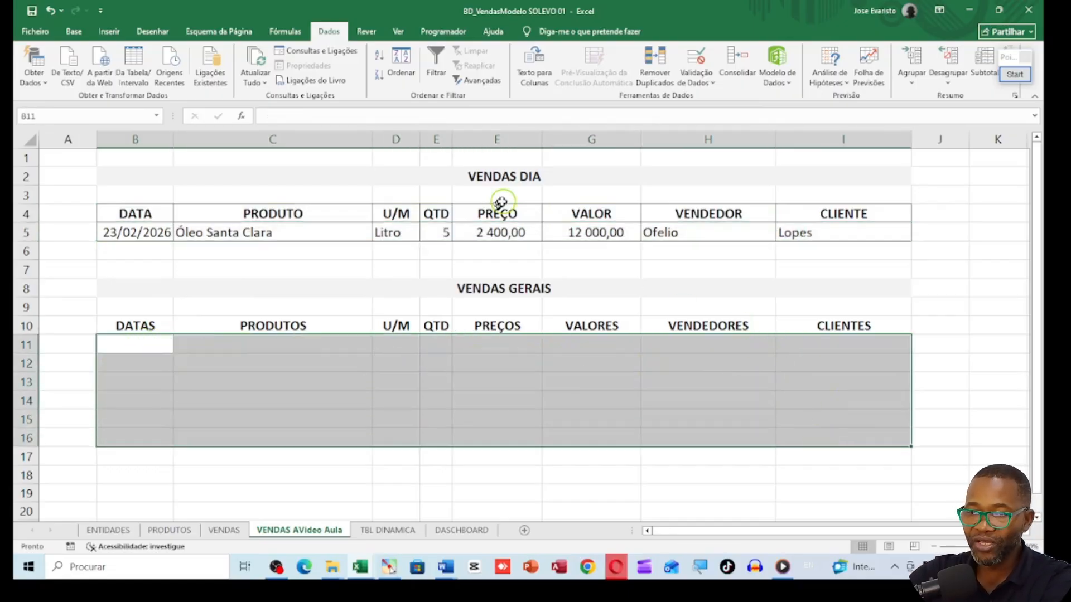
pyautogui.click(120, 230)
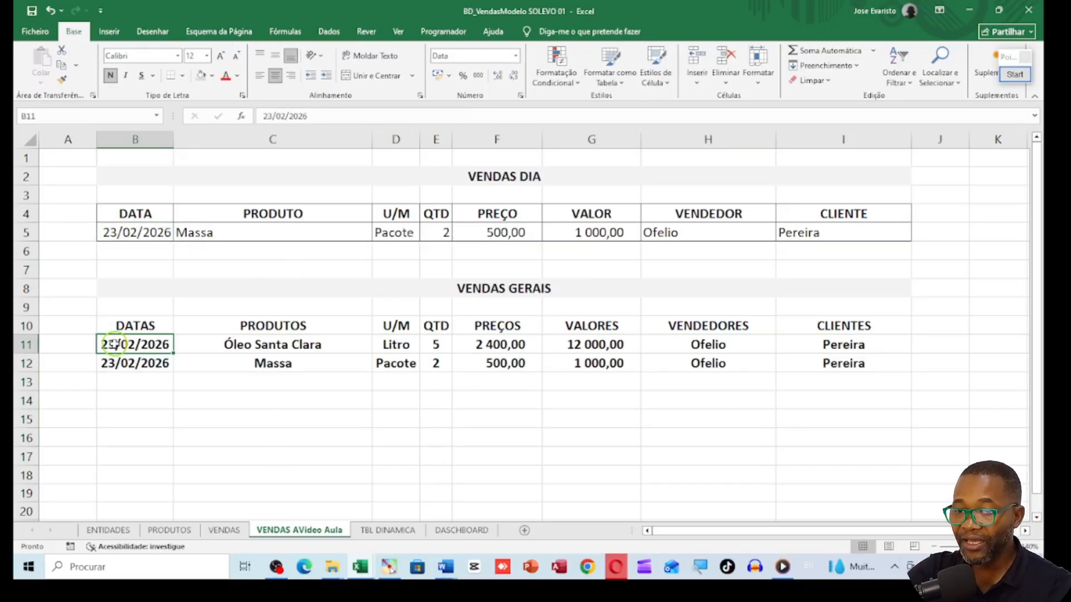
# Insert blank cells at B11:I11 in the VENDAS GERAIS table, shifting the existing sales records down.
pyautogui.moveTo(113, 343); pyautogui.dragTo(847, 339)
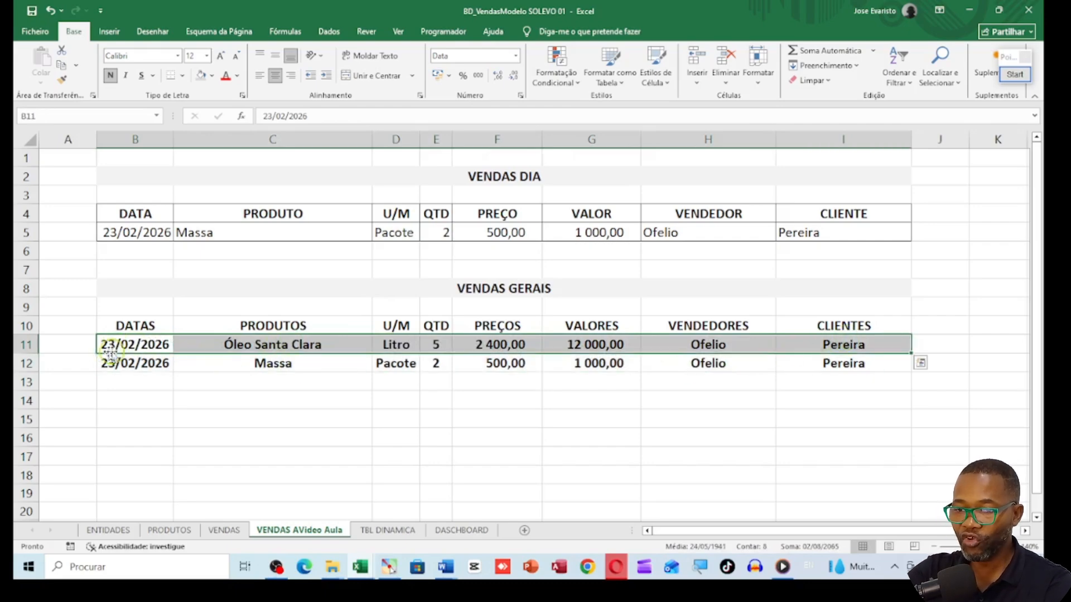
pyautogui.moveTo(132, 345); pyautogui.dragTo(821, 340)
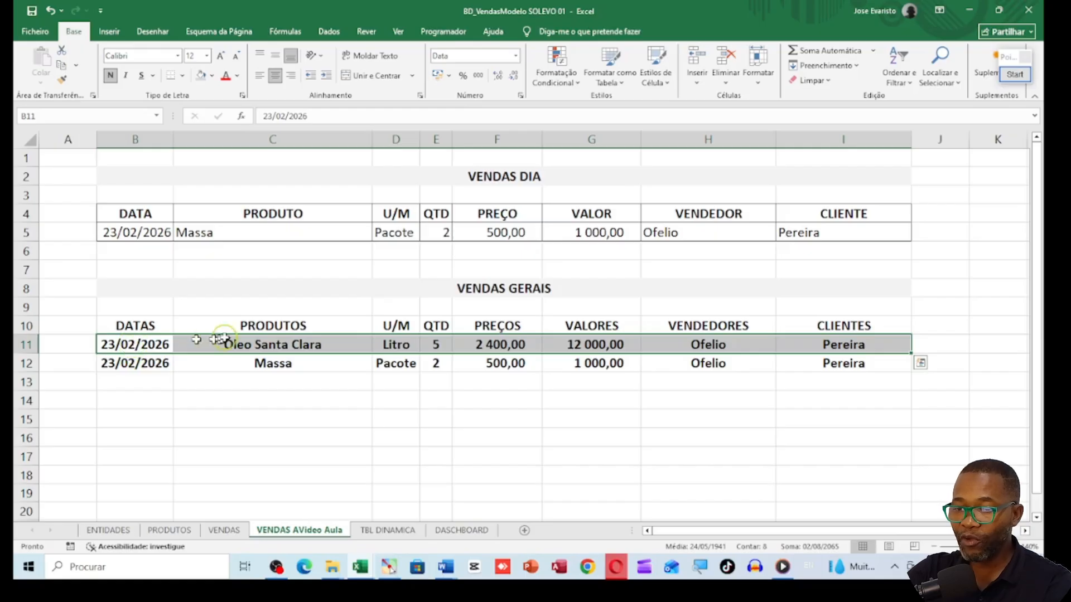
pyautogui.rightClick(291, 348)
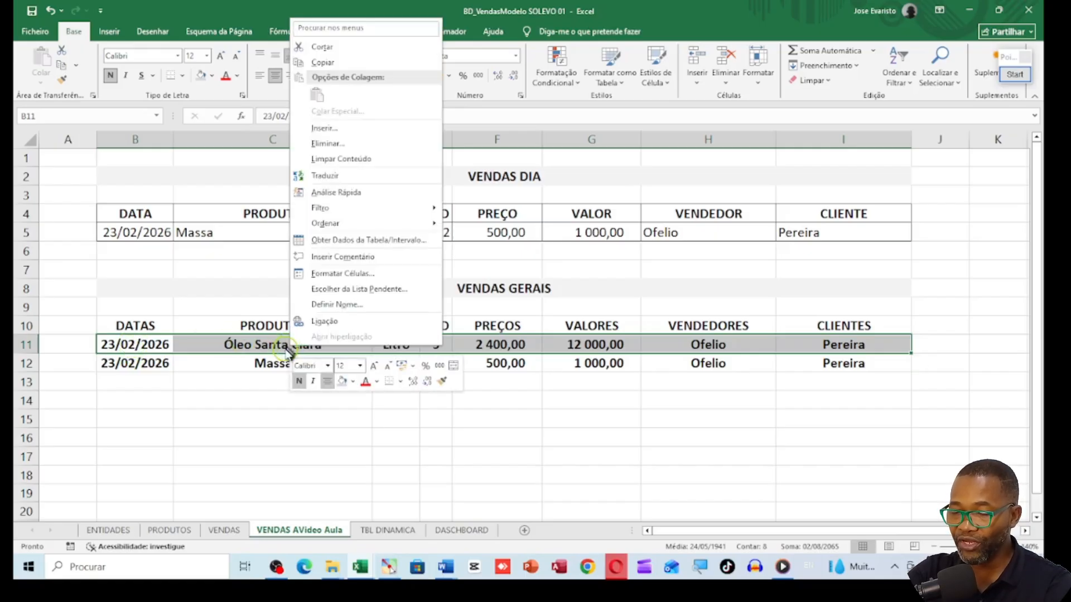
pyautogui.click(362, 129)
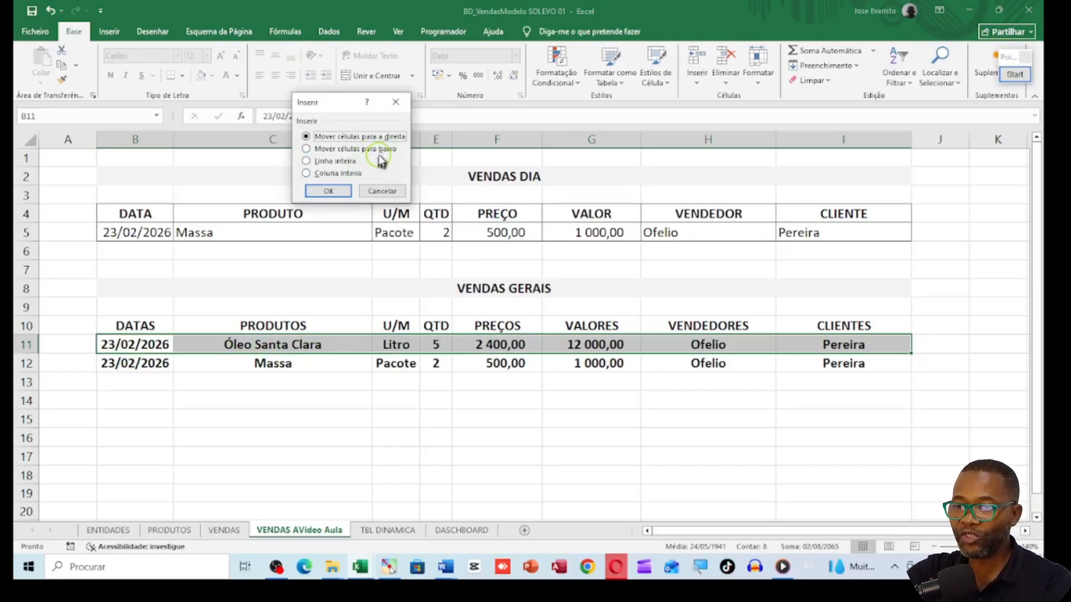
pyautogui.click(350, 151)
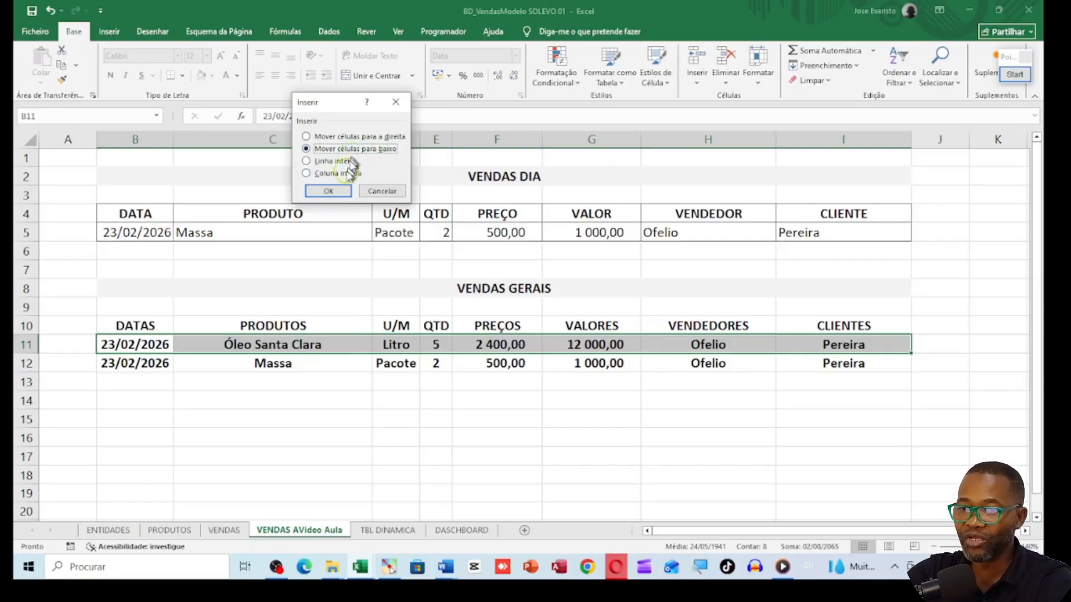
pyautogui.click(329, 192)
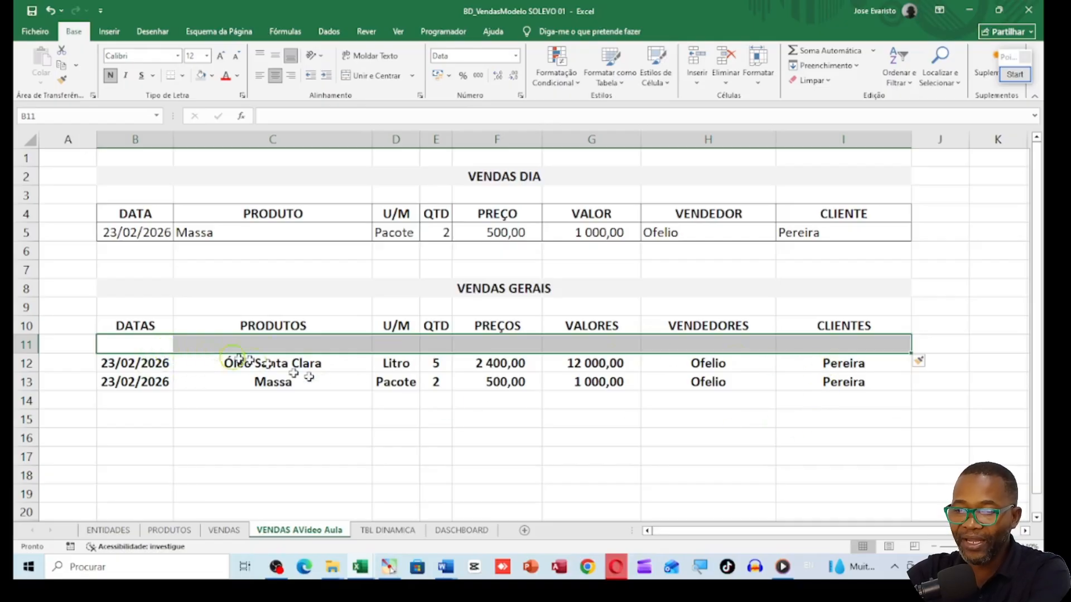
# Enter a new sale in the VENDAS DIA form, choosing Omo Klim as the PRODUTO and setting the QTD to 5.
pyautogui.moveTo(146, 344); pyautogui.dragTo(844, 346)
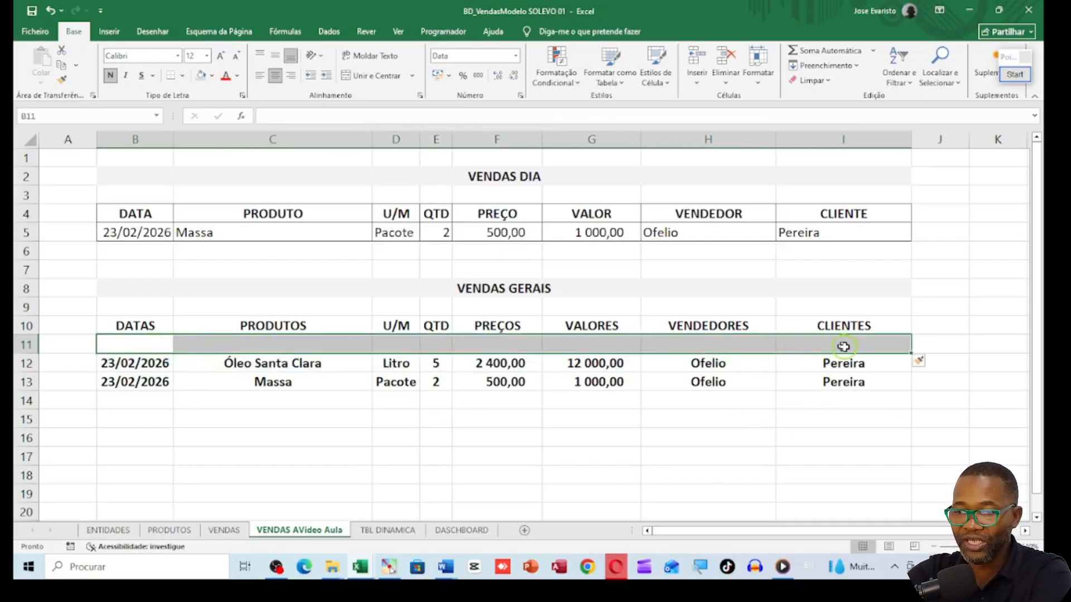
pyautogui.click(335, 230)
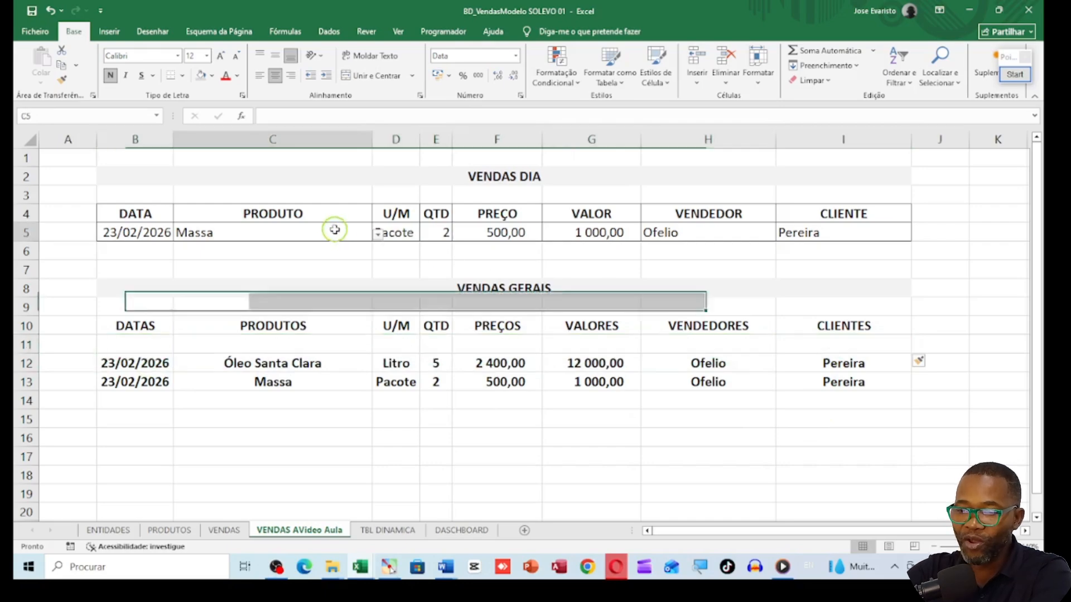
pyautogui.click(377, 234)
pyautogui.click(240, 306)
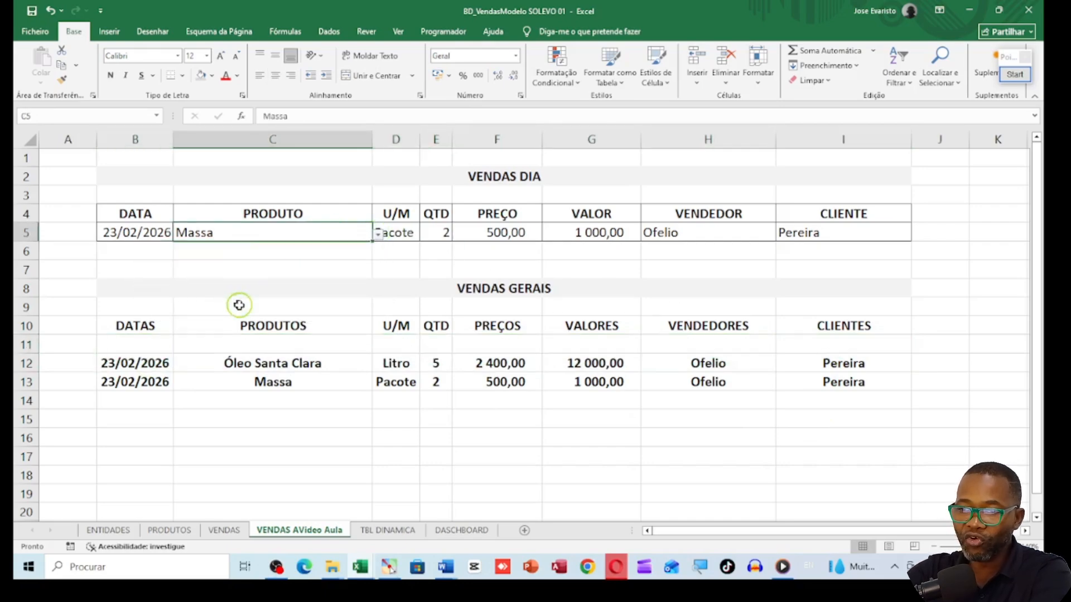
pyautogui.click(435, 235)
pyautogui.write('5')
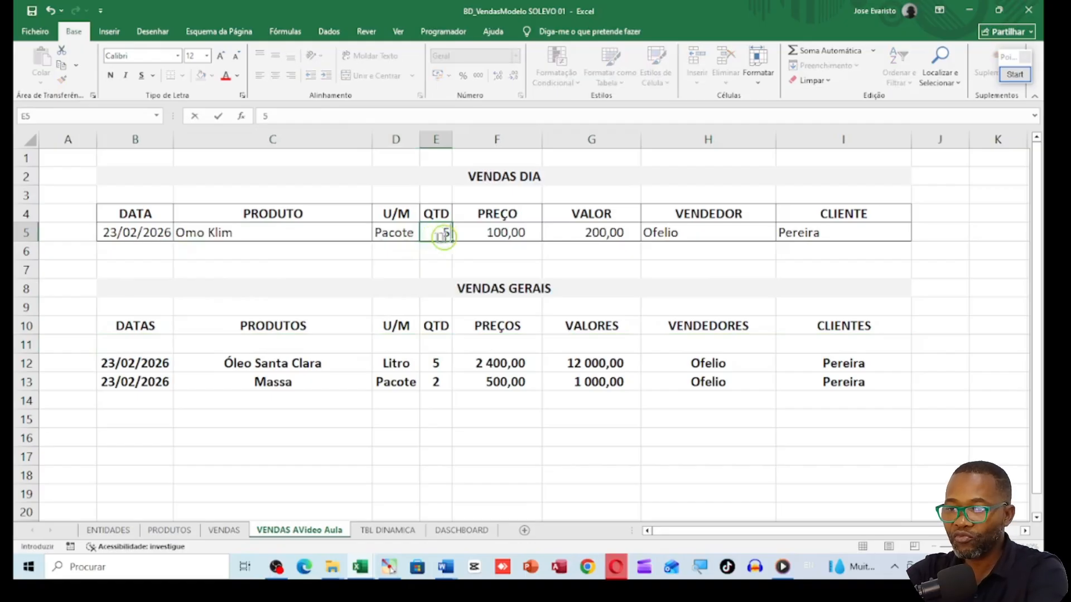
pyautogui.click(480, 232)
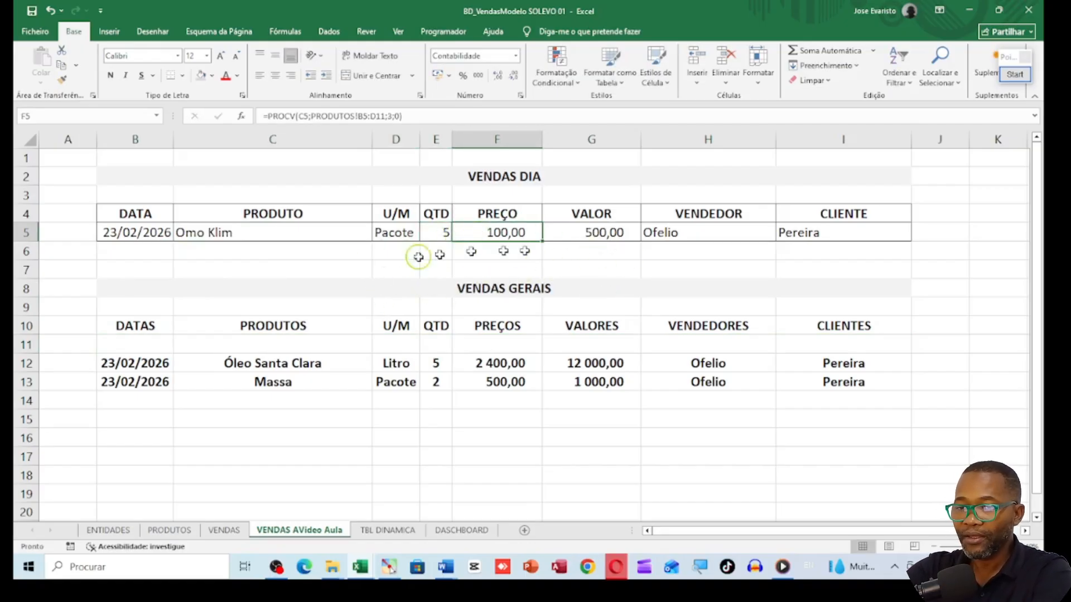
# Copy the daily sale in B5:I5 and paste it as values into the blank VENDAS GERAIS row starting at B11.
pyautogui.moveTo(140, 233); pyautogui.dragTo(811, 232)
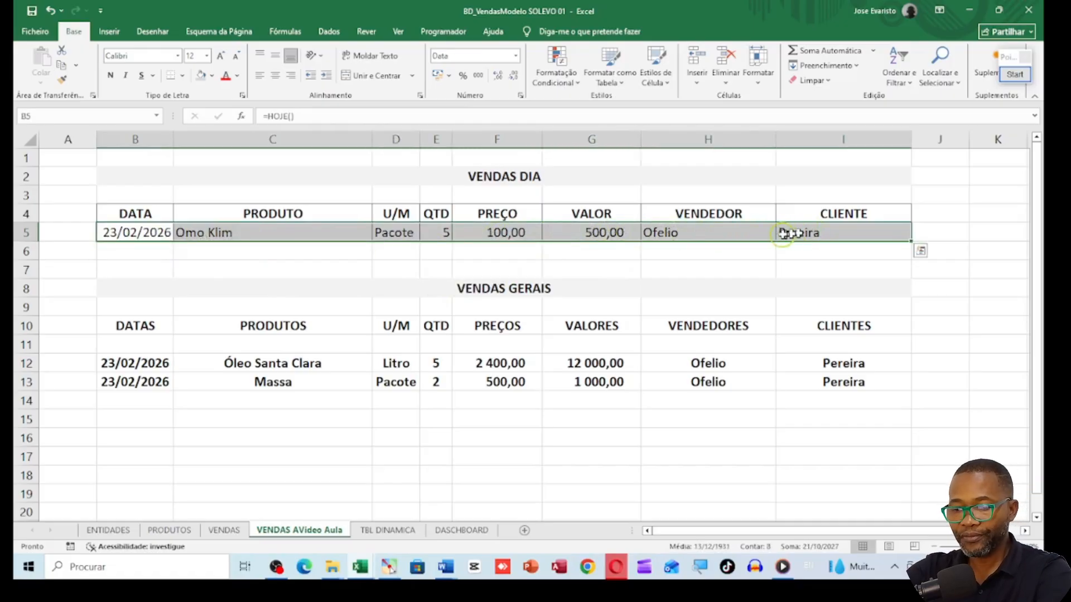
pyautogui.click(62, 65)
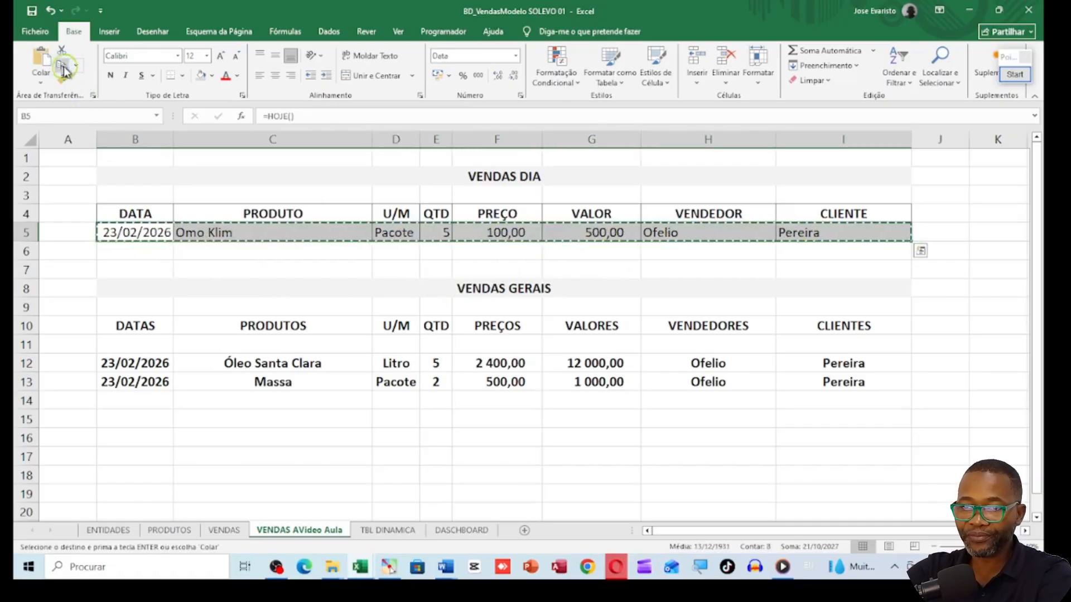
pyautogui.rightClick(140, 346)
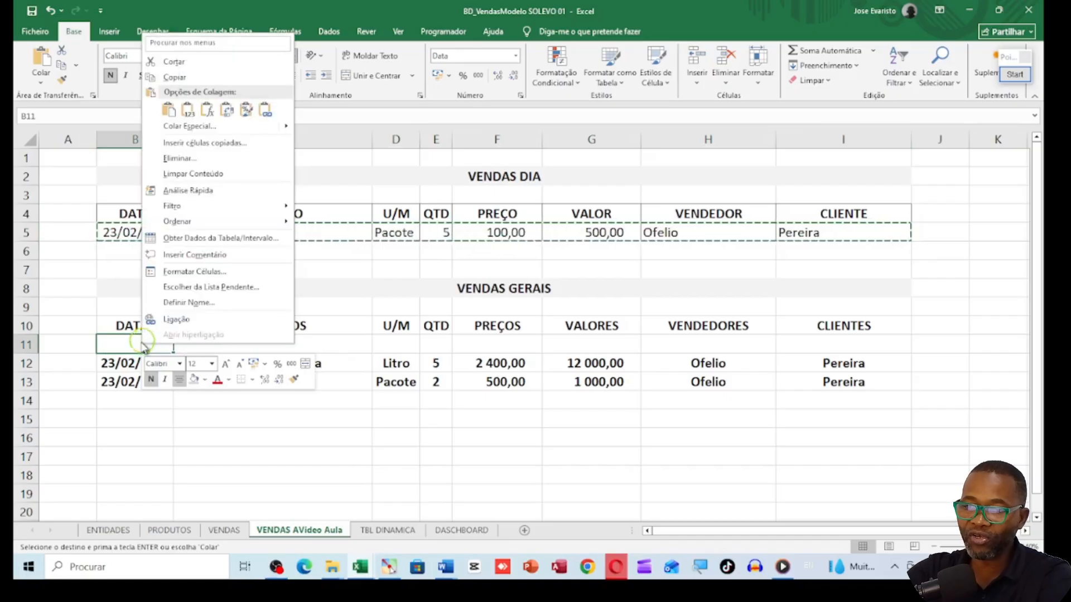
pyautogui.click(188, 109)
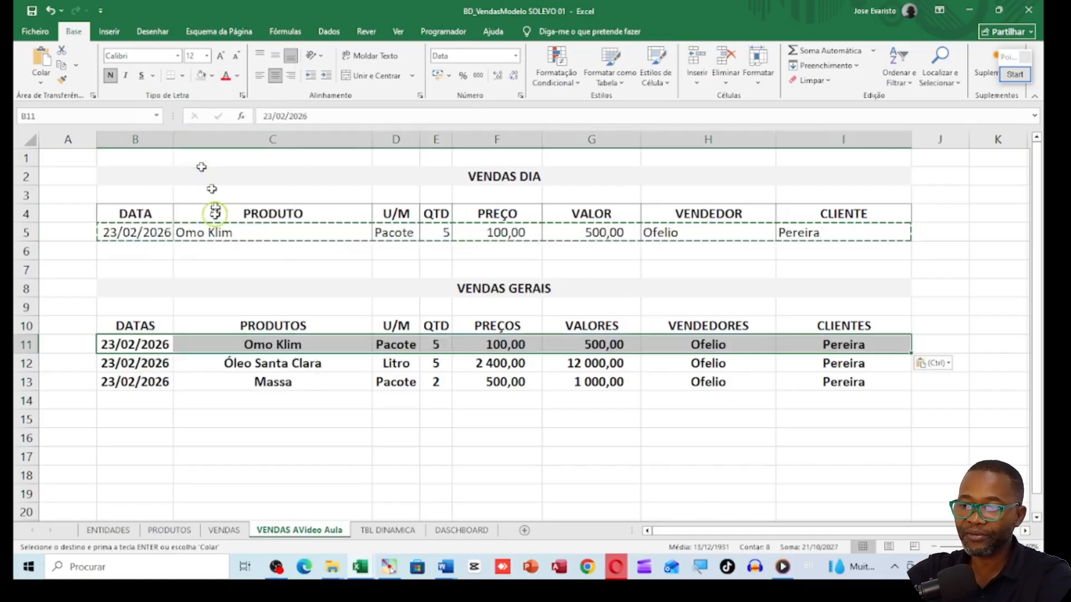
pyautogui.click(155, 385)
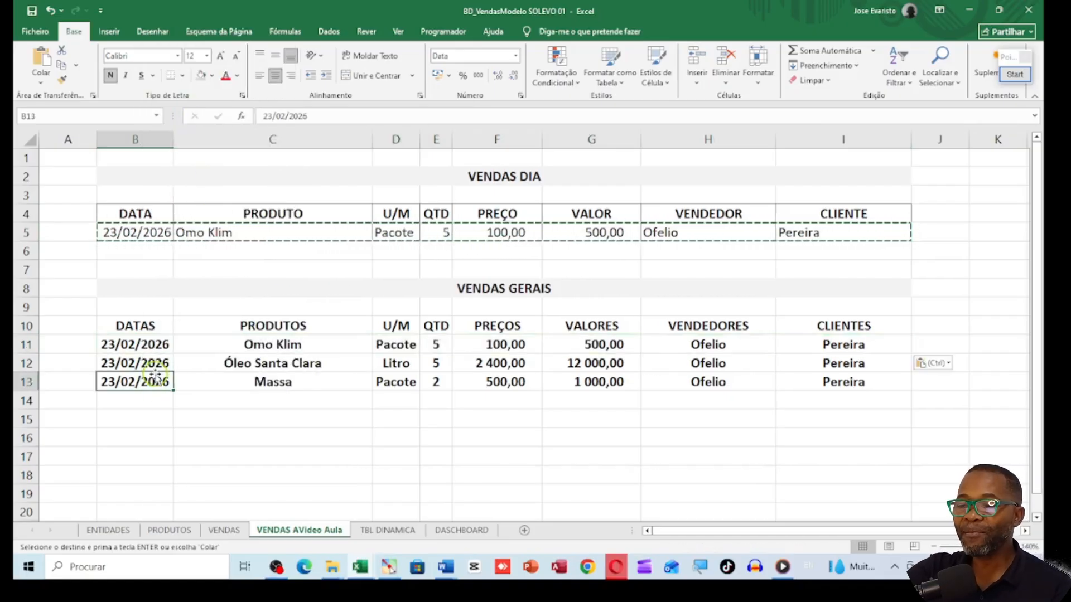
pyautogui.press('Escape')
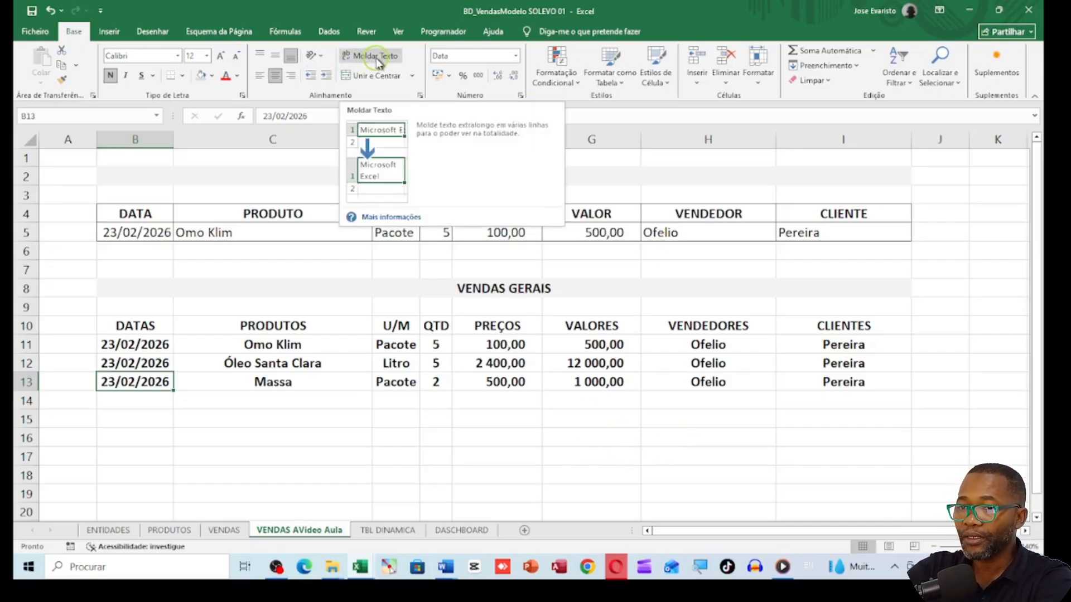
# Start recording a macro named Executa_Venda.
pyautogui.click(399, 32)
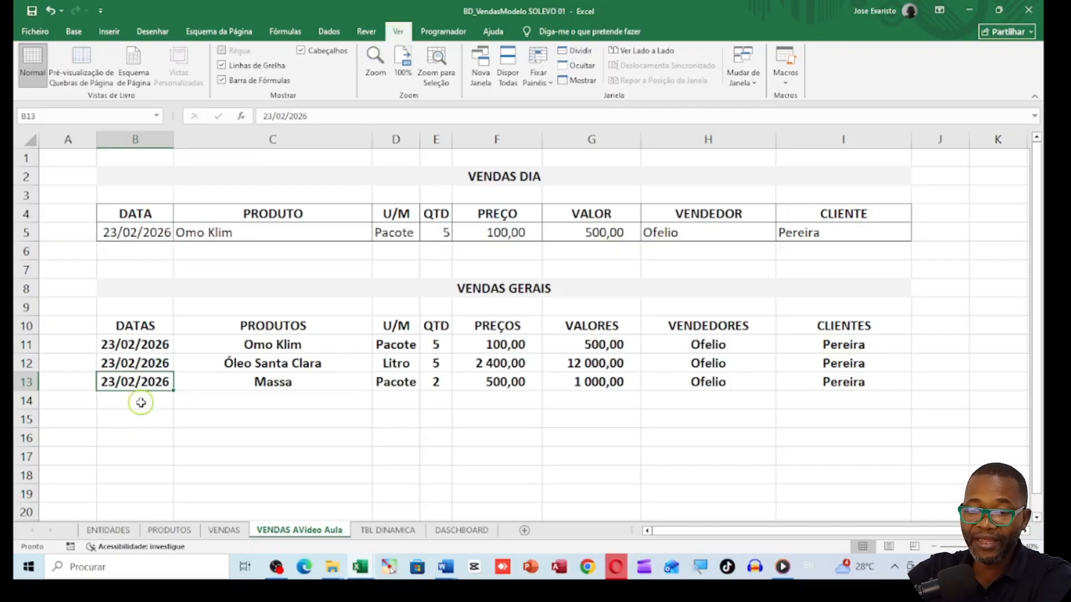
pyautogui.click(70, 548)
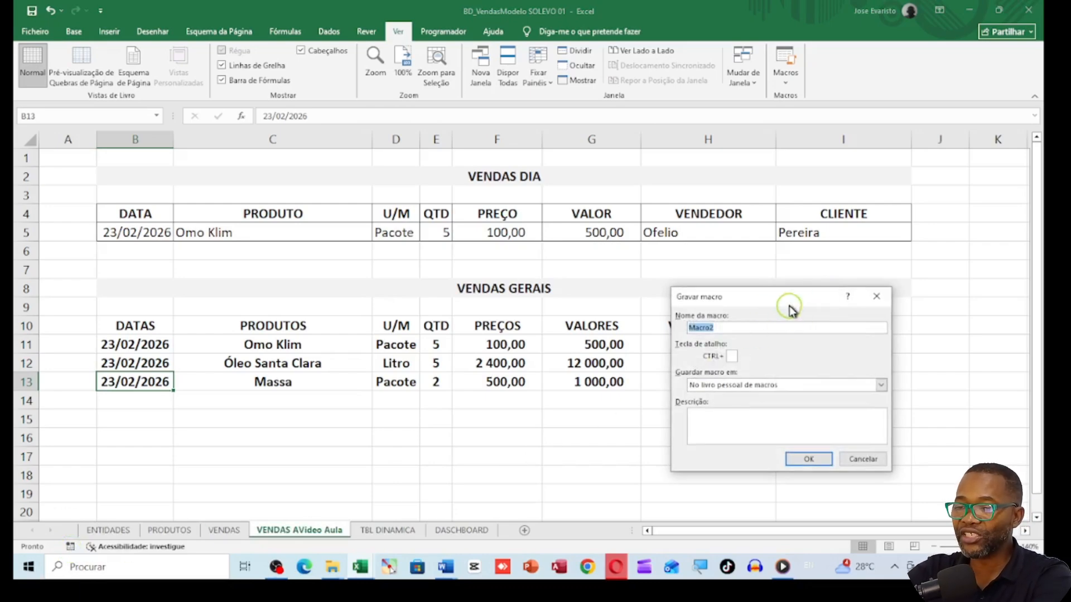
pyautogui.moveTo(789, 297); pyautogui.dragTo(801, 270)
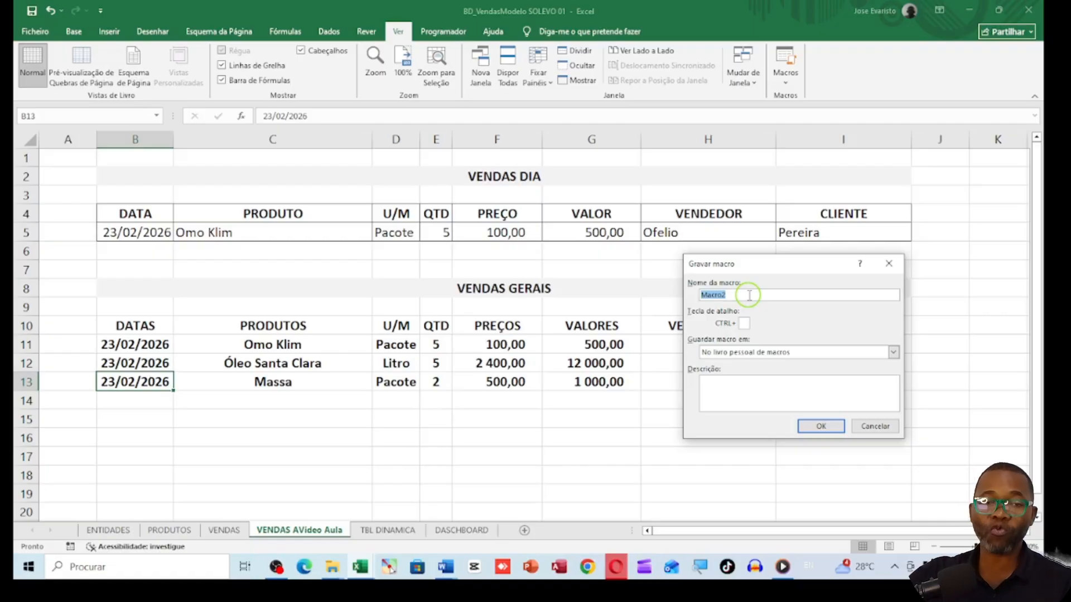
pyautogui.write('ta_Venda')
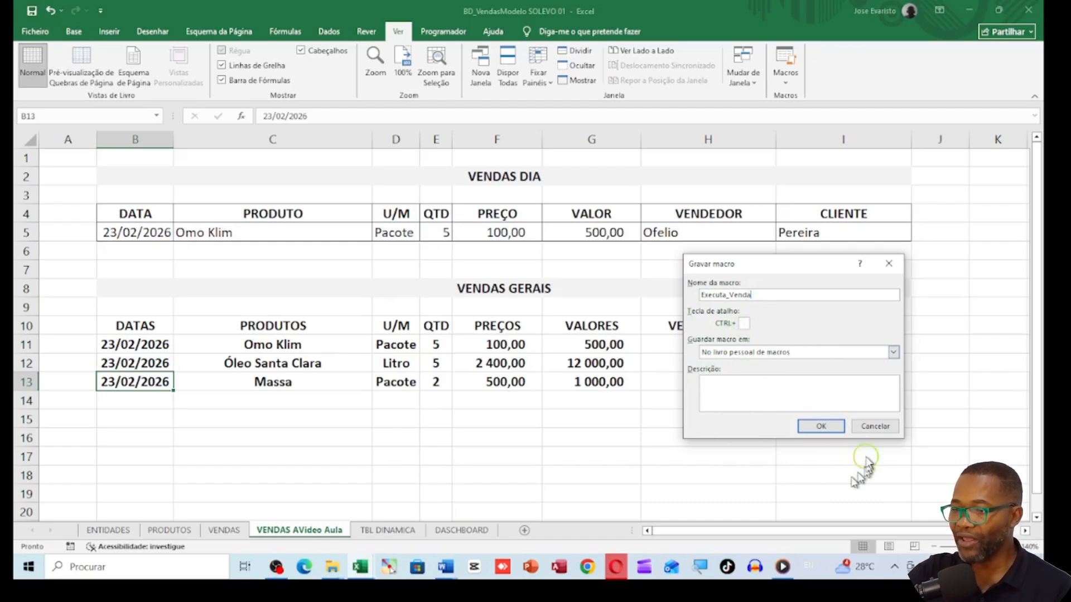
pyautogui.click(822, 427)
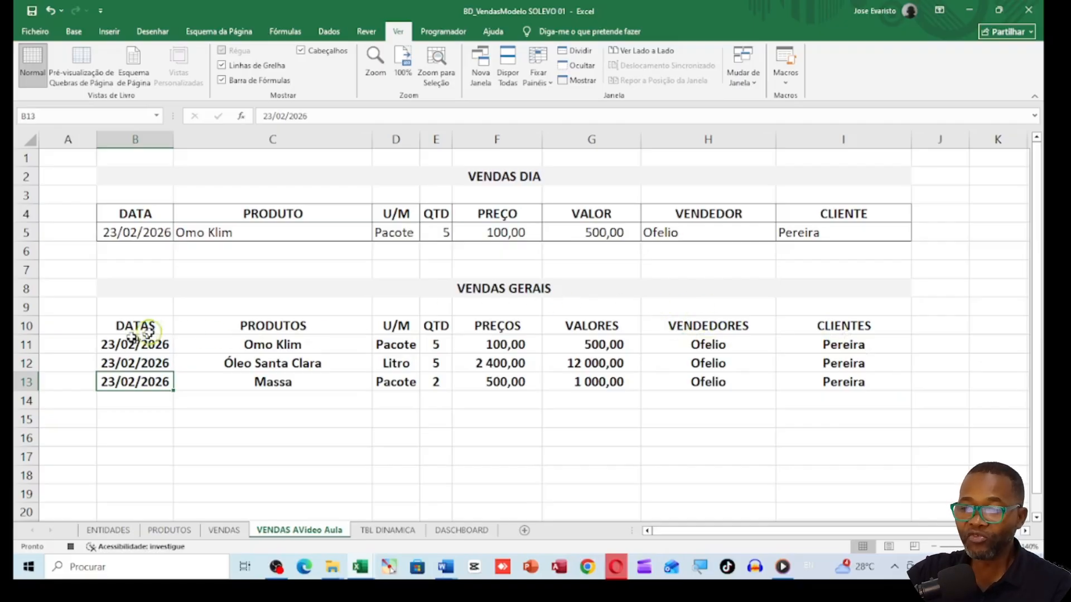
# Insert blank cells at B11:I11 above the Omo Klim record in VENDAS GERAIS, shifting the existing cells down.
pyautogui.moveTo(140, 341); pyautogui.dragTo(820, 343)
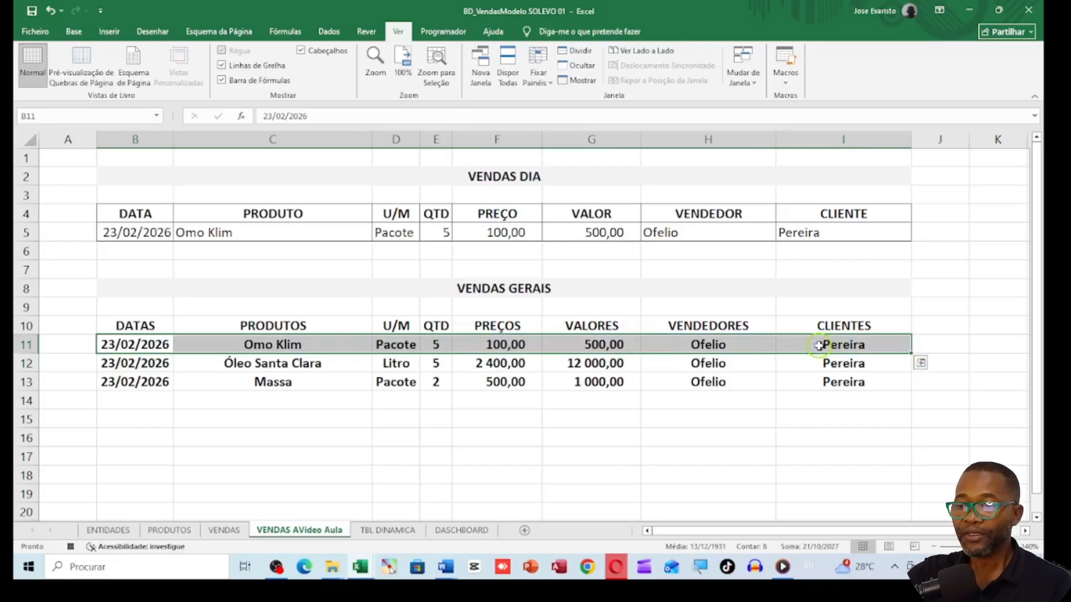
pyautogui.rightClick(818, 346)
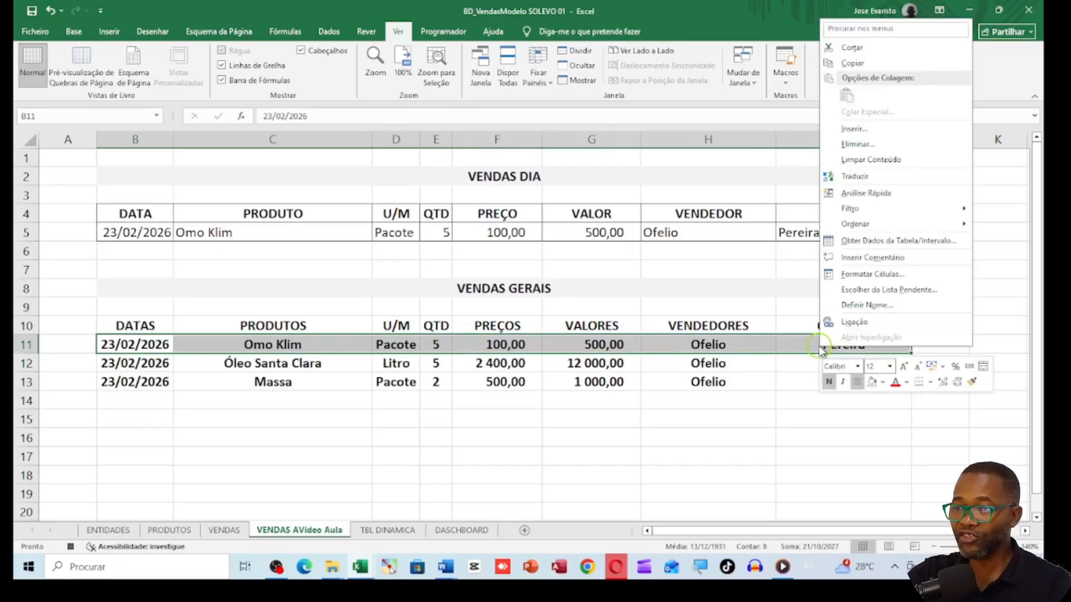
pyautogui.click(870, 130)
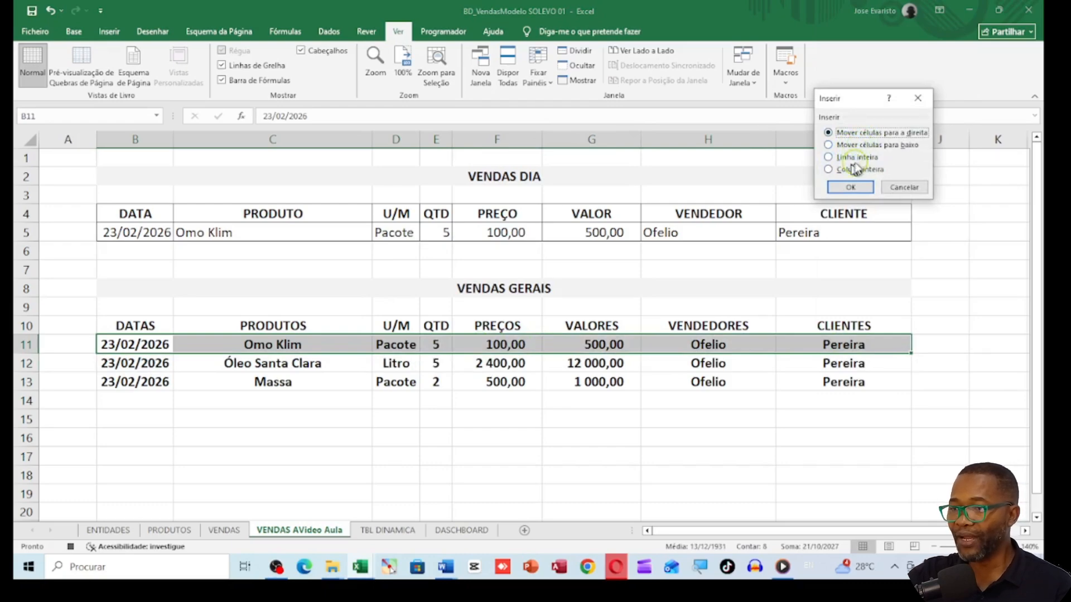
pyautogui.click(864, 146)
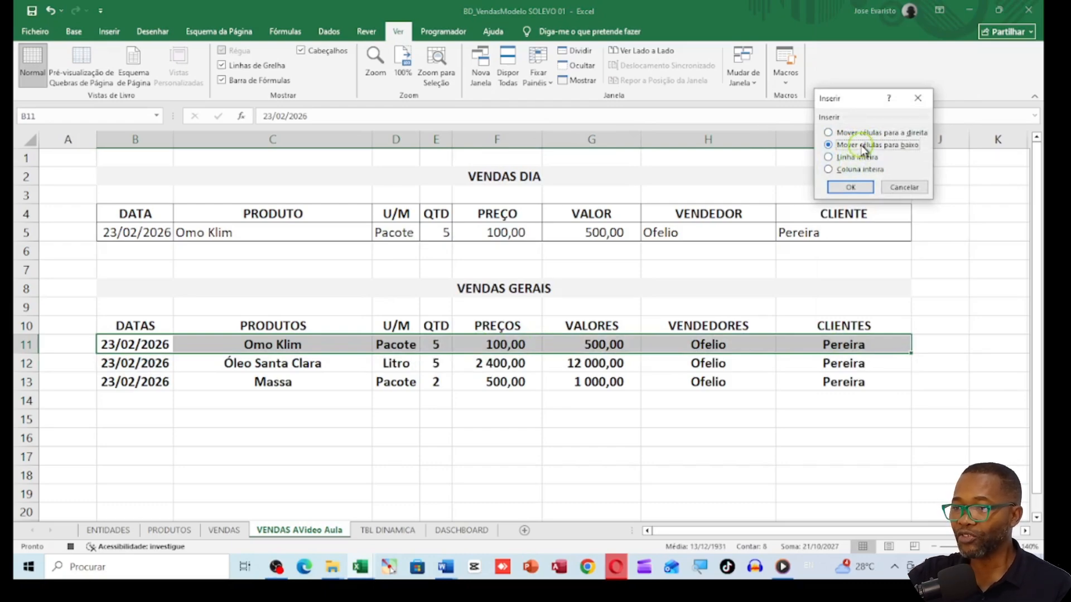
pyautogui.click(850, 188)
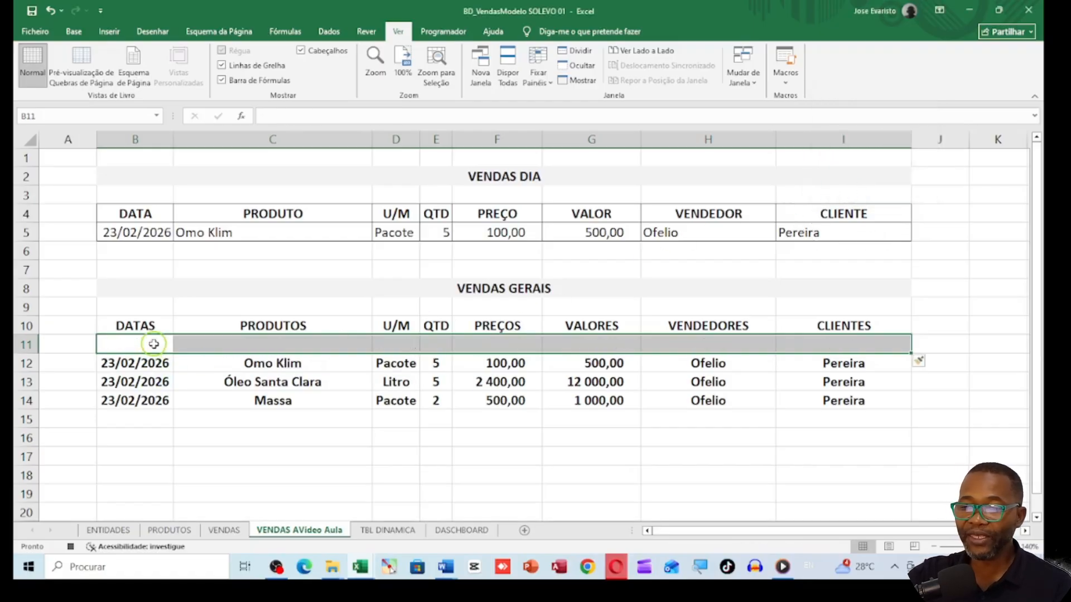
pyautogui.moveTo(154, 343); pyautogui.dragTo(864, 349)
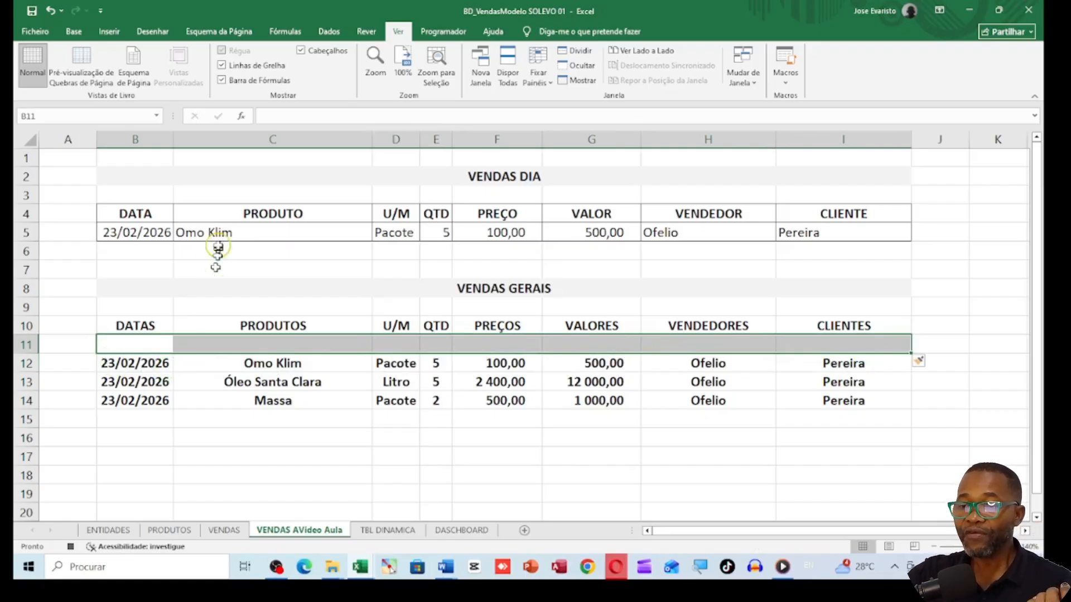
# While the macro is recording, copy the VENDAS DIA entry B5:I5 and paste only its values at B11.
pyautogui.moveTo(138, 234); pyautogui.dragTo(801, 235)
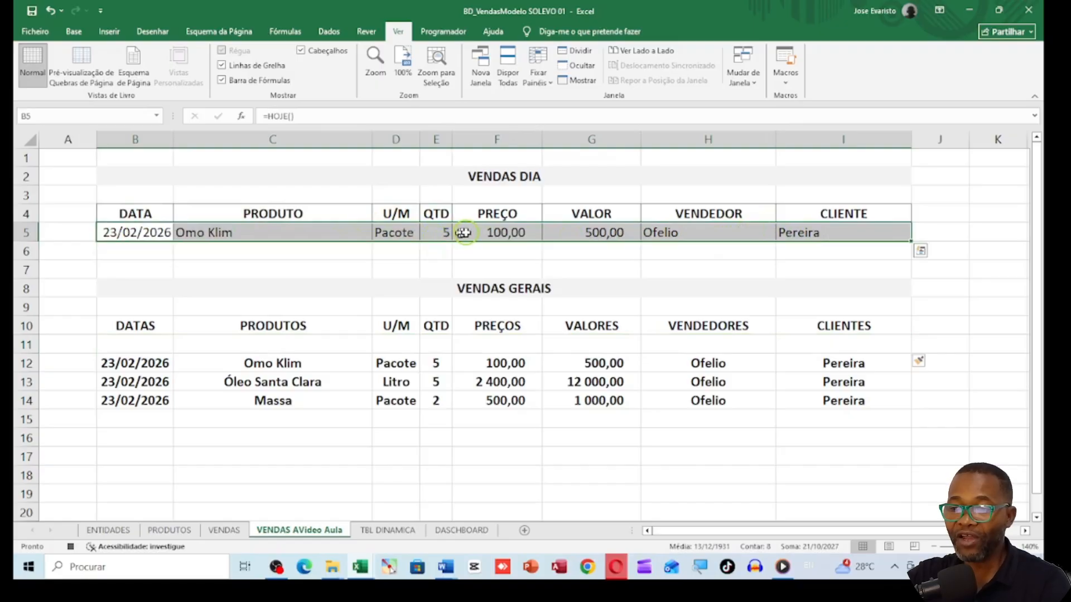
pyautogui.rightClick(472, 236)
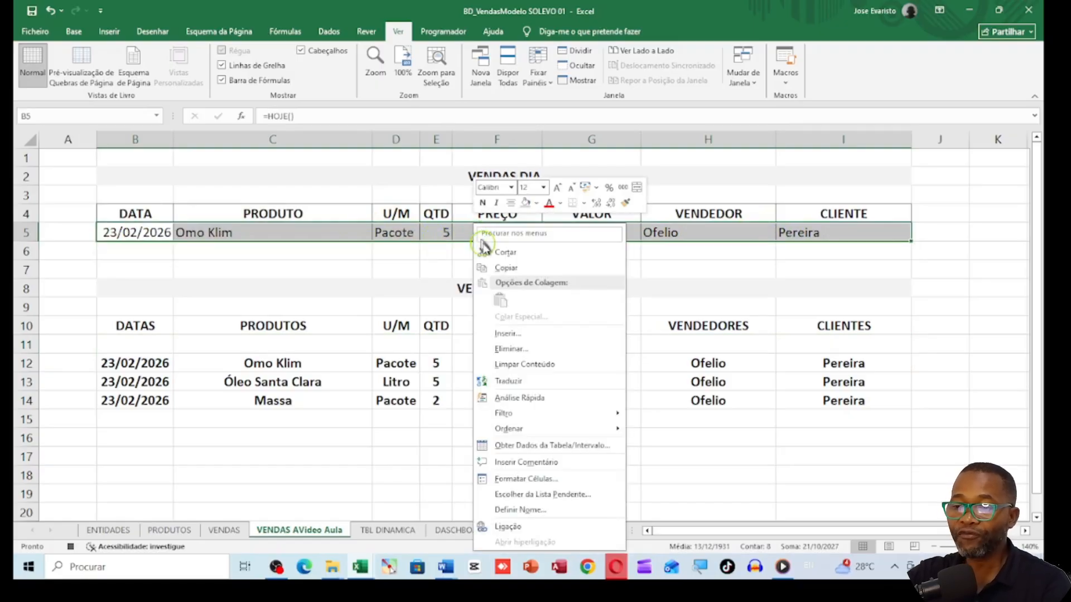
pyautogui.click(510, 268)
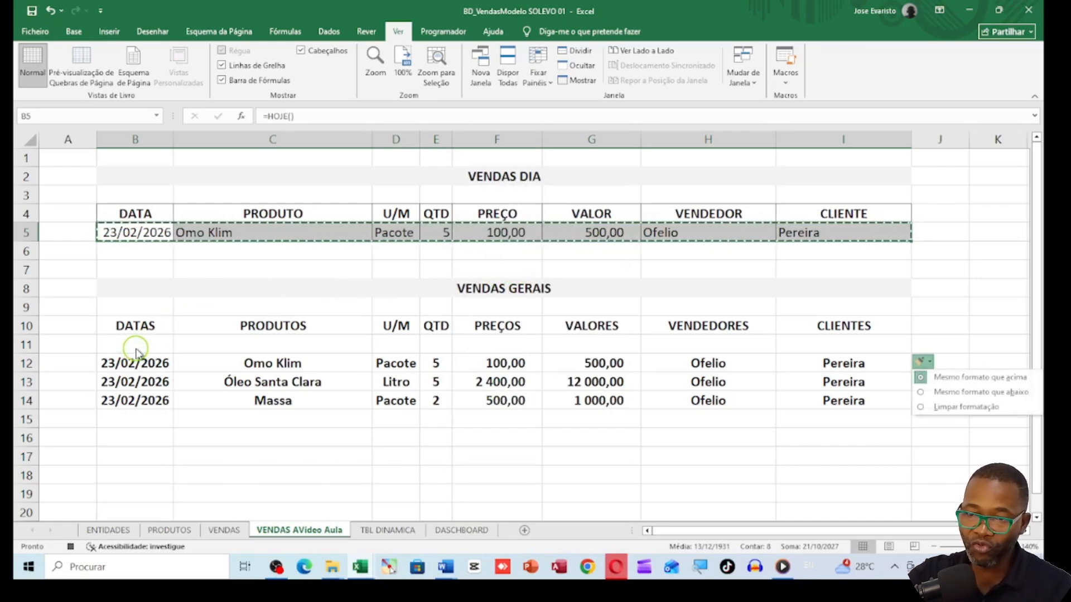
pyautogui.rightClick(135, 349)
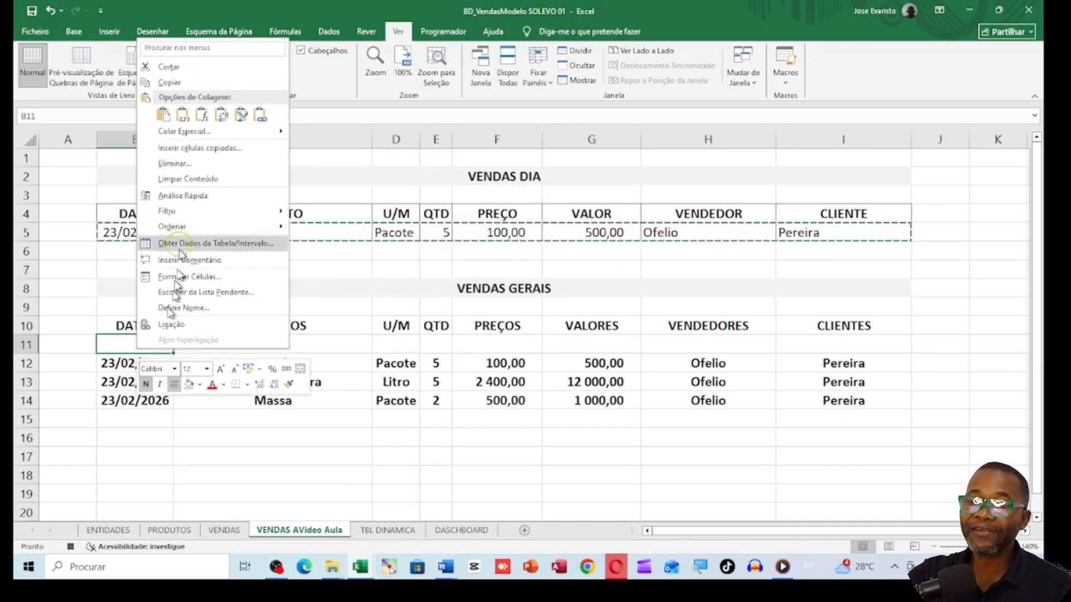
pyautogui.click(182, 115)
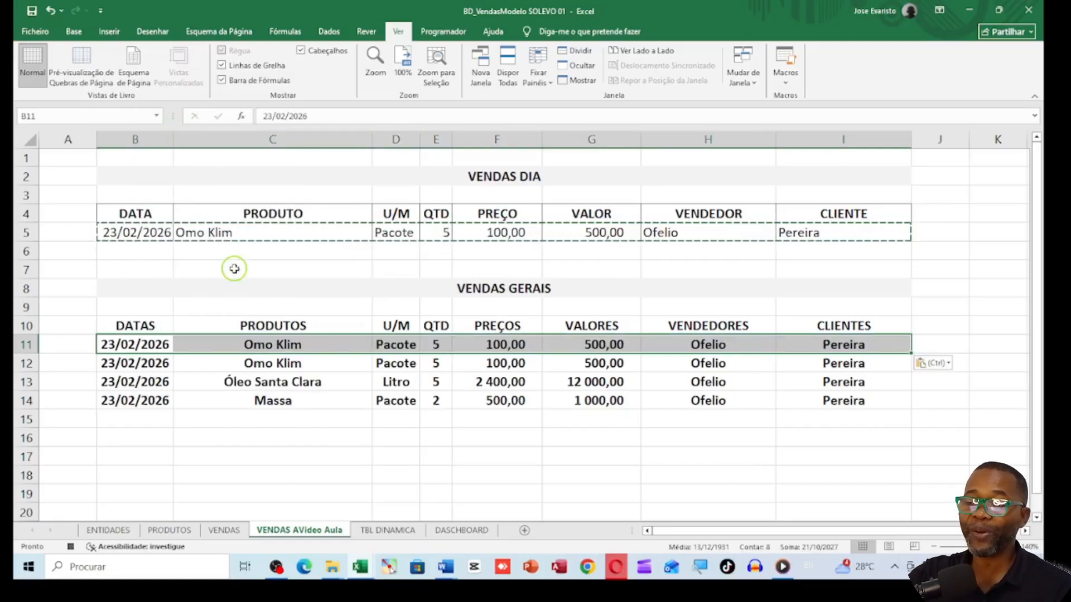
# Clear the DATA, PRODUTO, QTD, VENDEDOR and CLIENTE cells of the VENDAS DIA form, and select the DATA cell B5.
pyautogui.moveTo(118, 228); pyautogui.dragTo(820, 235)
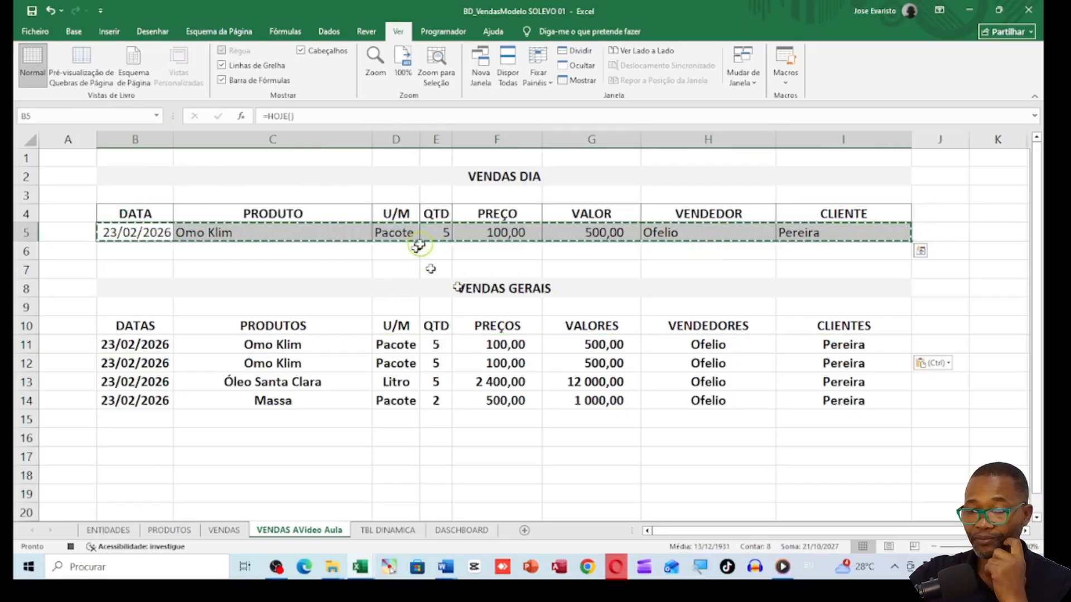
pyautogui.click(158, 234)
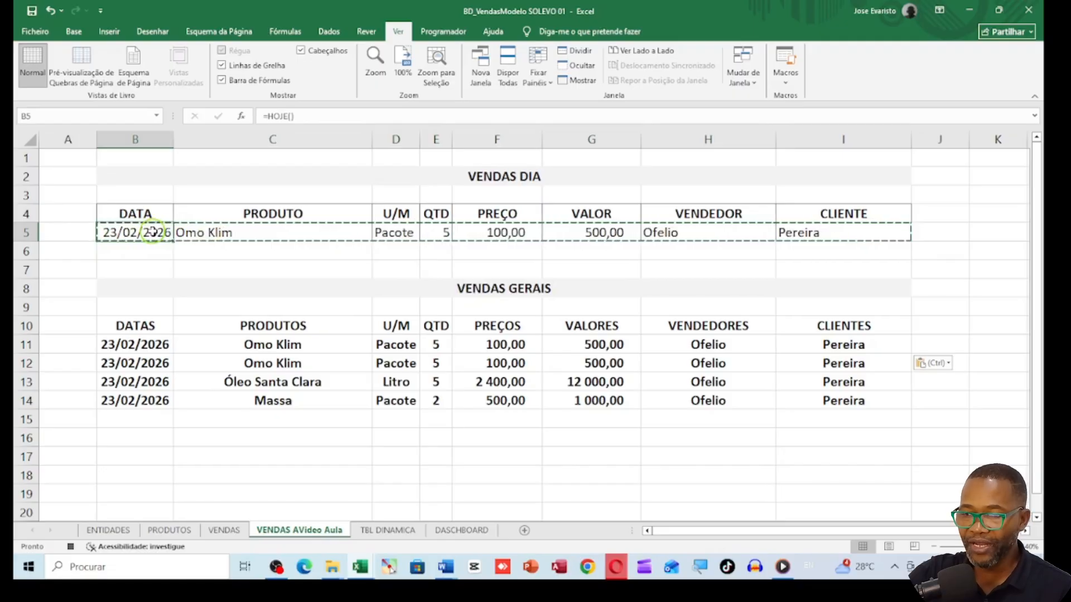
pyautogui.moveTo(152, 233); pyautogui.dragTo(225, 234)
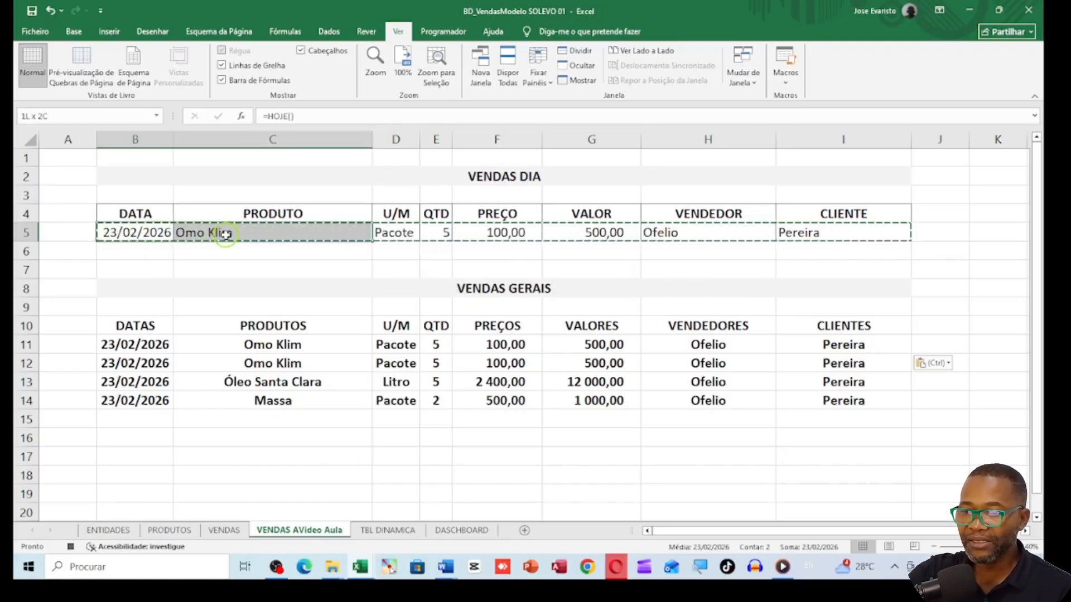
pyautogui.press('Delete')
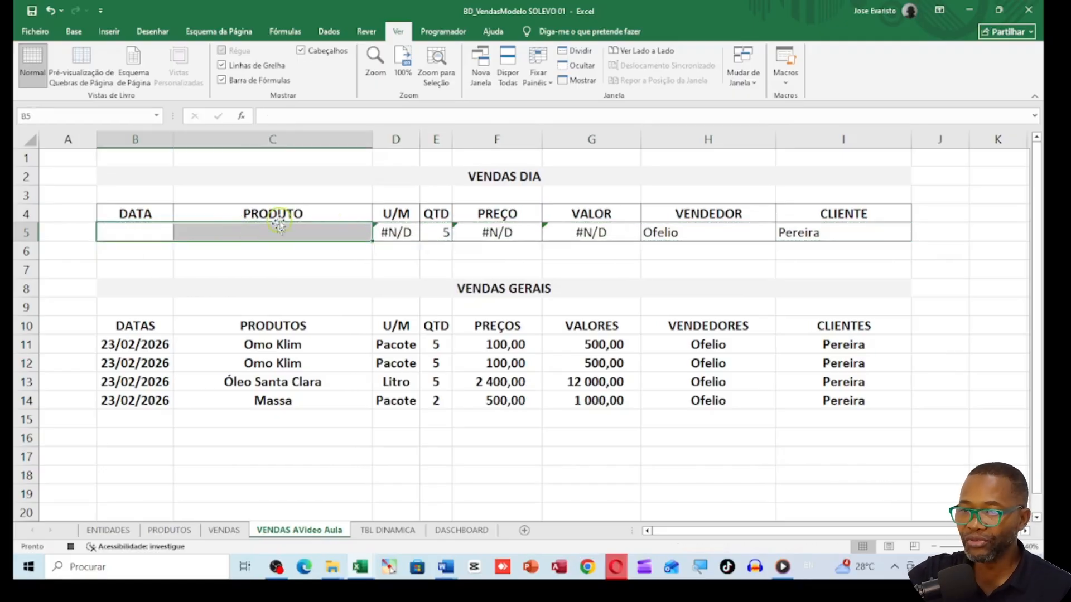
pyautogui.click(444, 231)
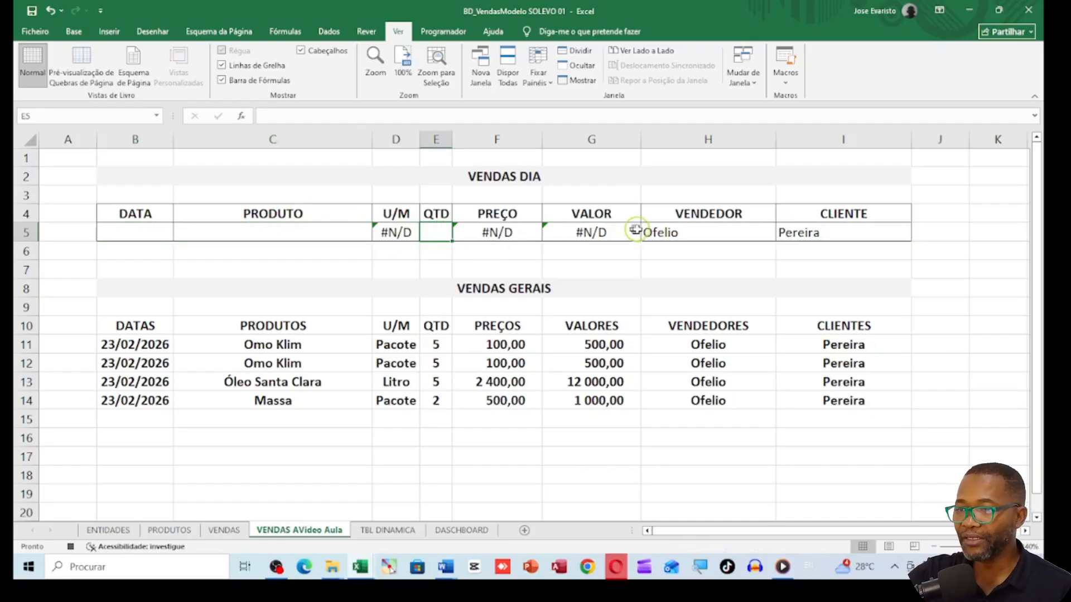
pyautogui.moveTo(655, 232); pyautogui.dragTo(784, 239)
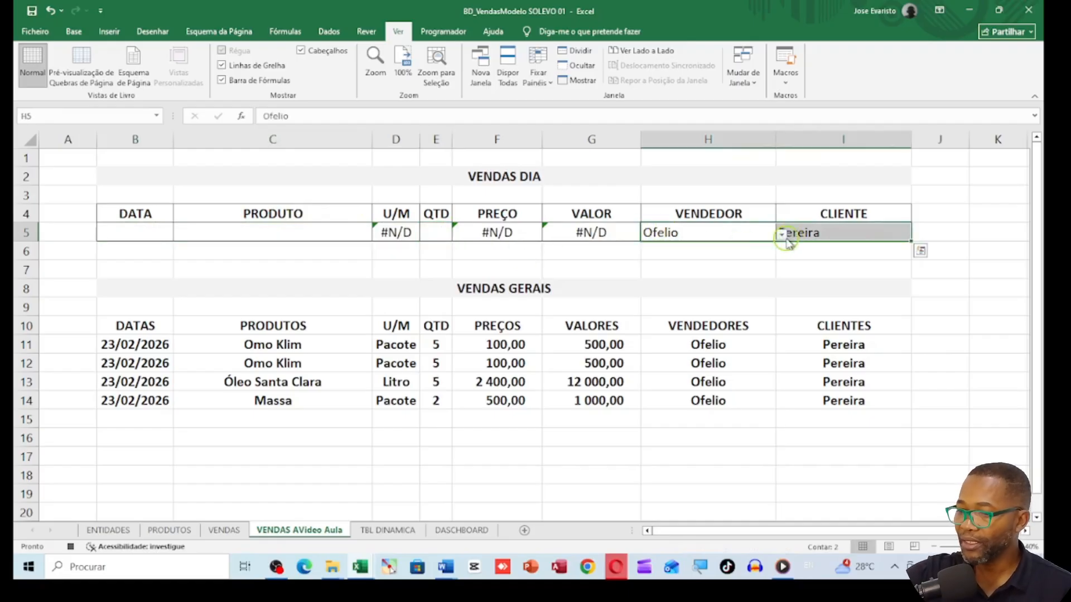
pyautogui.press('Delete')
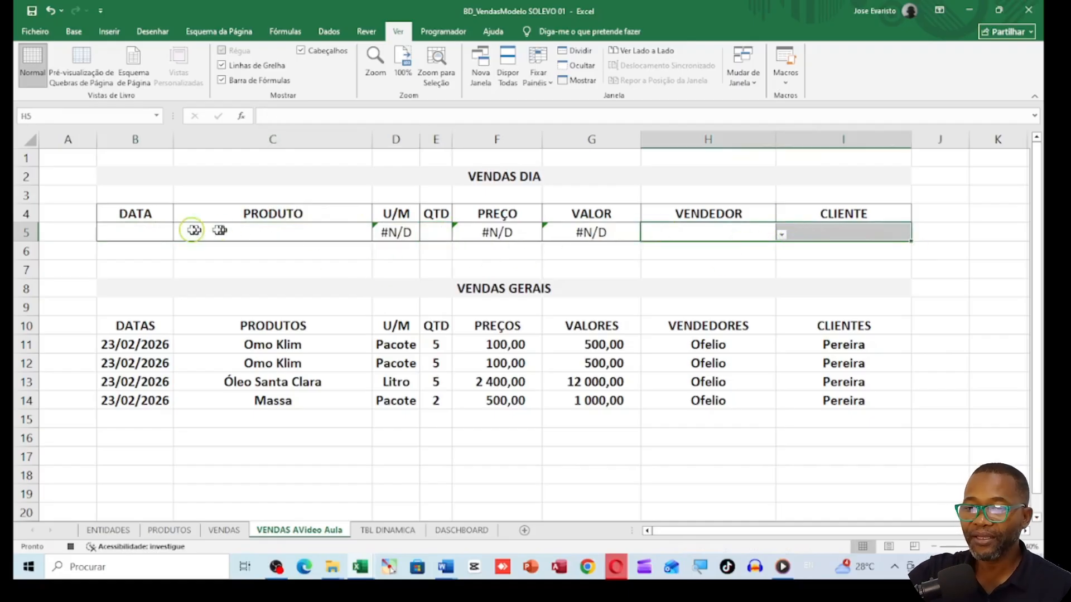
pyautogui.click(155, 233)
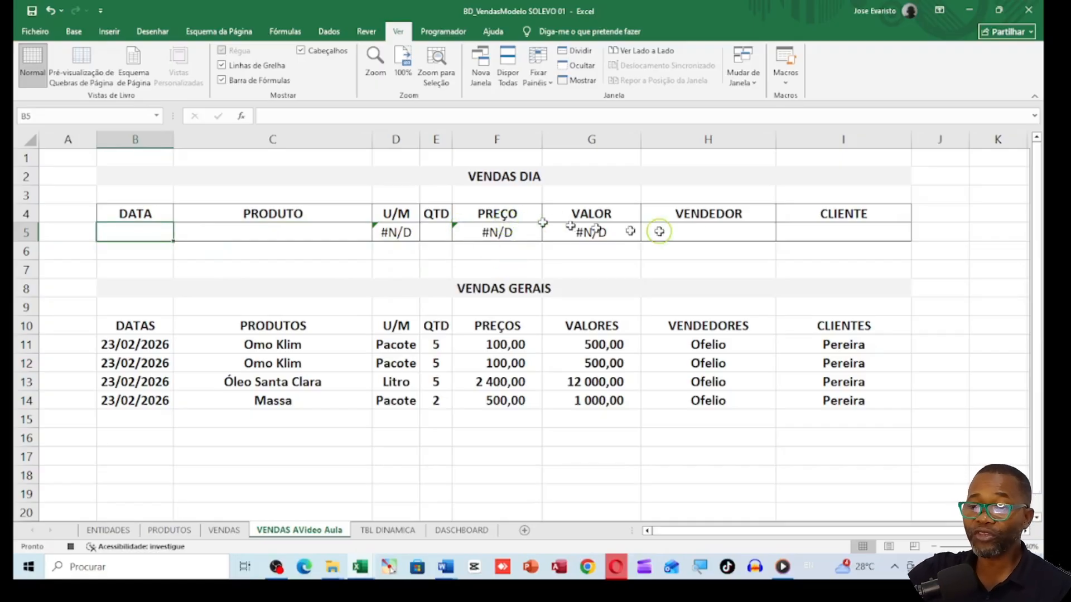
pyautogui.click(393, 232)
pyautogui.click(489, 232)
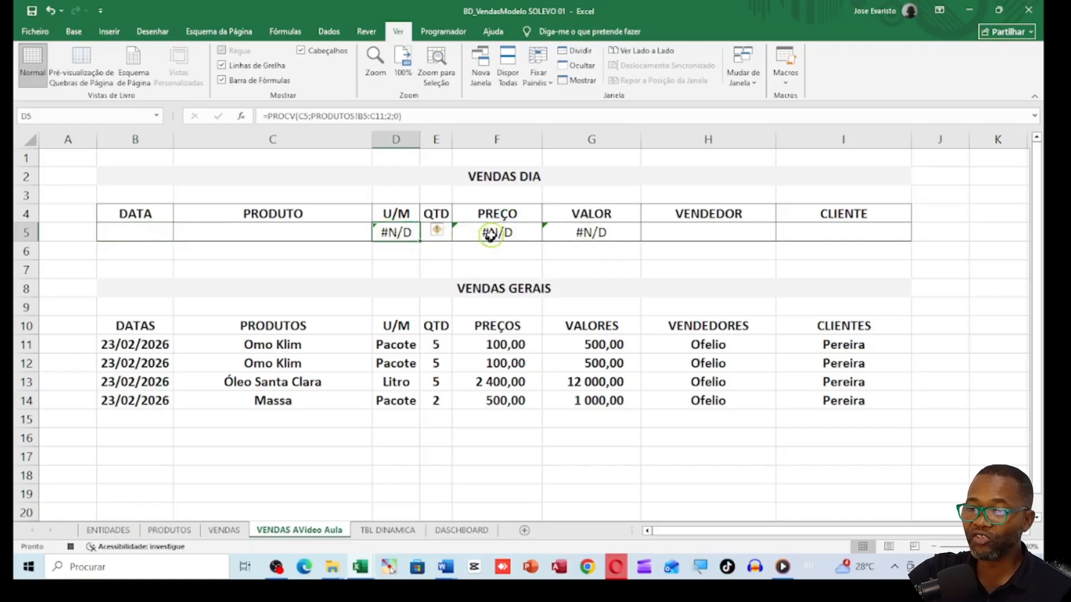
pyautogui.click(559, 232)
pyautogui.moveTo(342, 232); pyautogui.dragTo(584, 232)
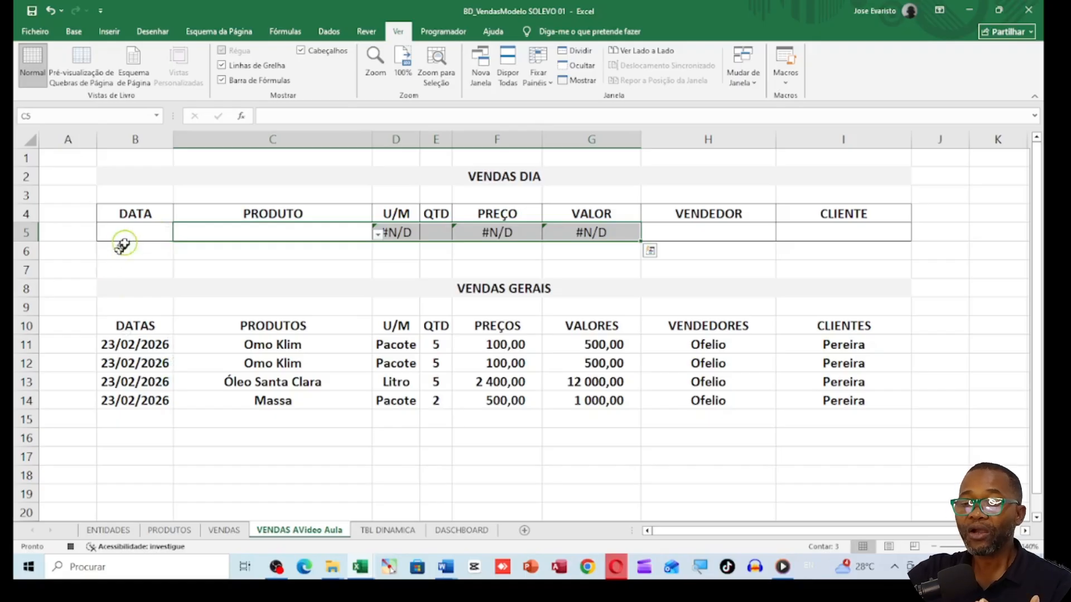
pyautogui.click(136, 232)
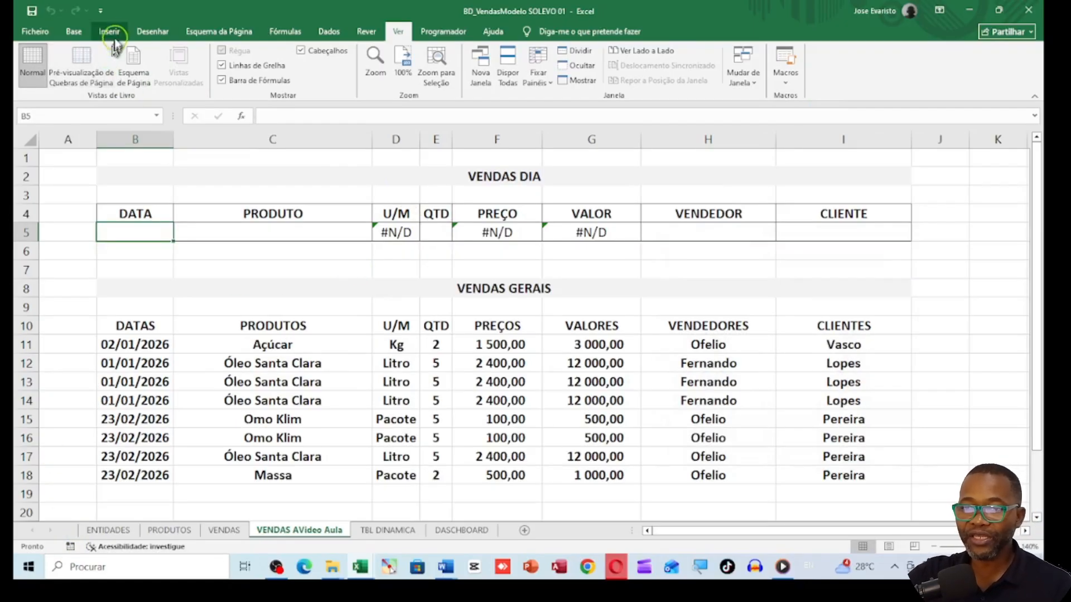
# Draw a rounded rectangle about 1.44 cm high and 4.16 cm wide to the right of the VENDAS DIA form, labelled EXECUTAR VENDAS.
pyautogui.click(121, 33)
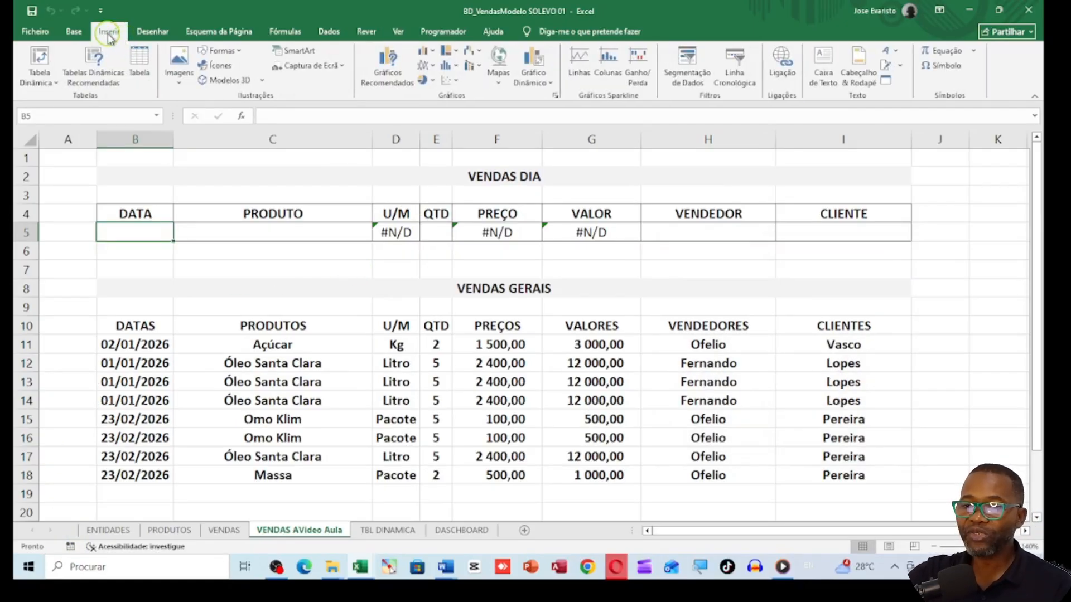
pyautogui.click(216, 52)
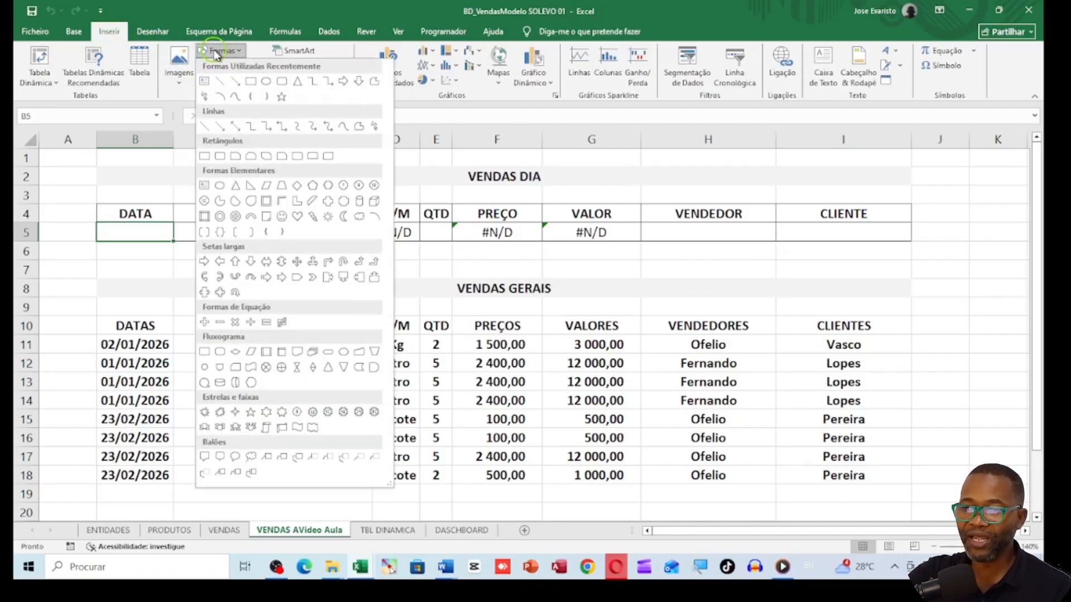
pyautogui.click(283, 82)
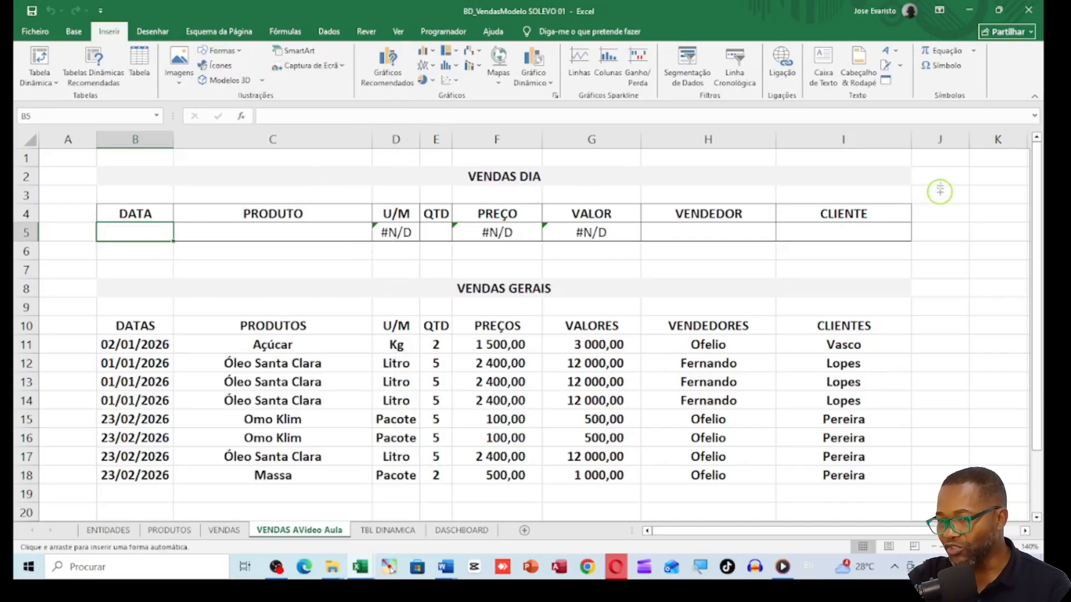
pyautogui.moveTo(940, 192); pyautogui.dragTo(990, 241)
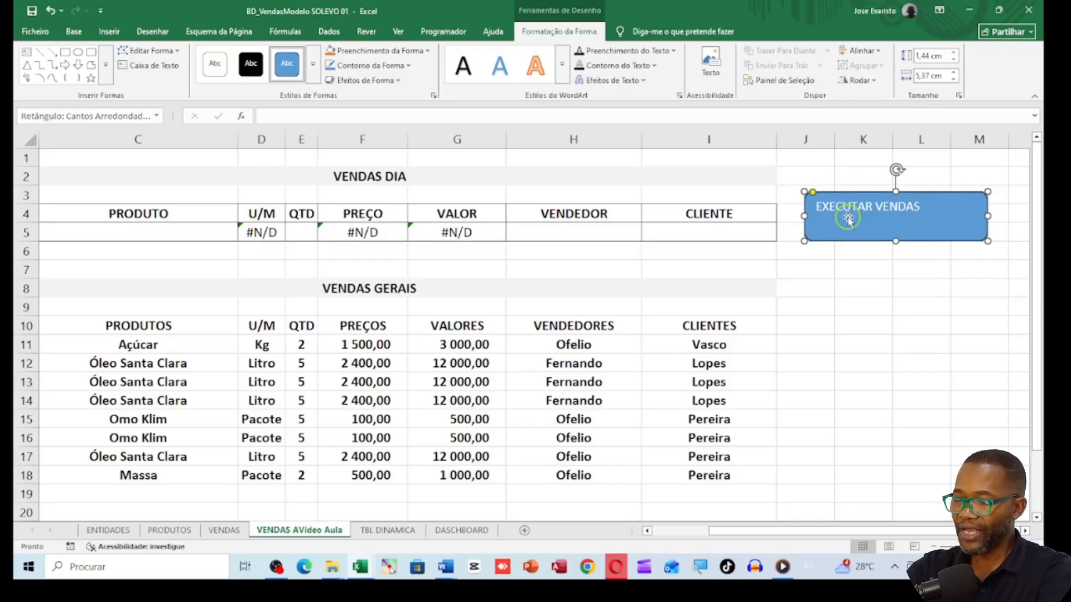
pyautogui.click(870, 270)
pyautogui.click(975, 233)
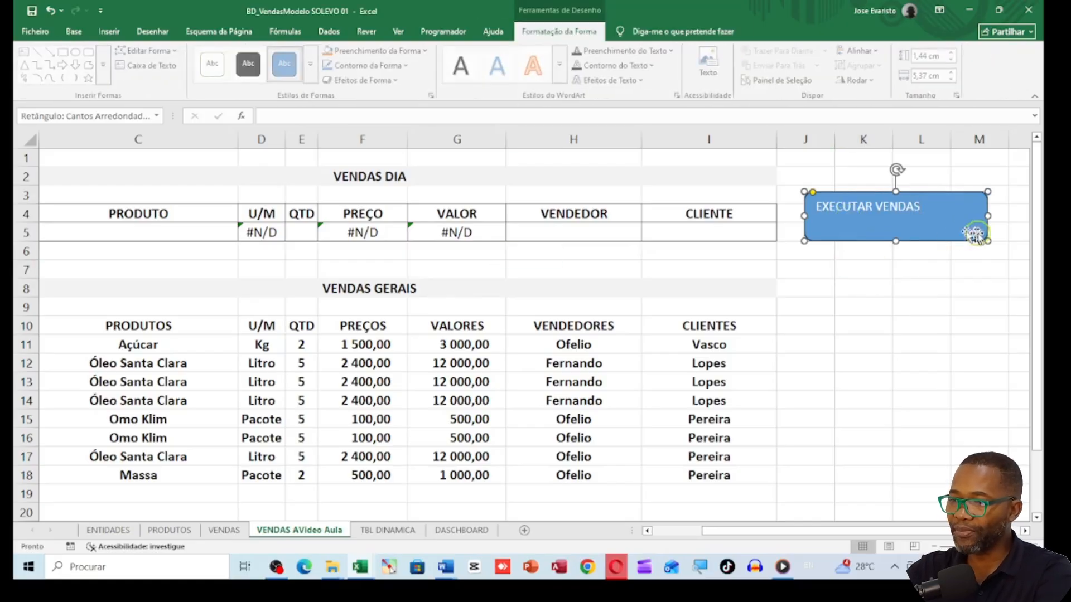
pyautogui.moveTo(991, 216); pyautogui.dragTo(947, 217)
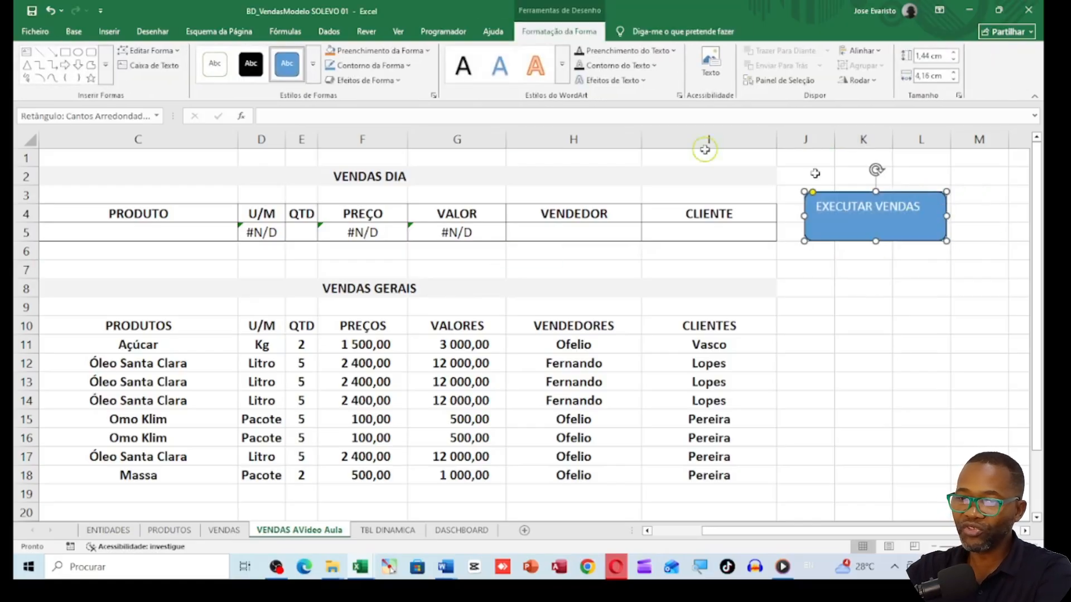
# Format the rounded rectangle's label in bold Arial Black, centred horizontally and vertically.
pyautogui.click(87, 32)
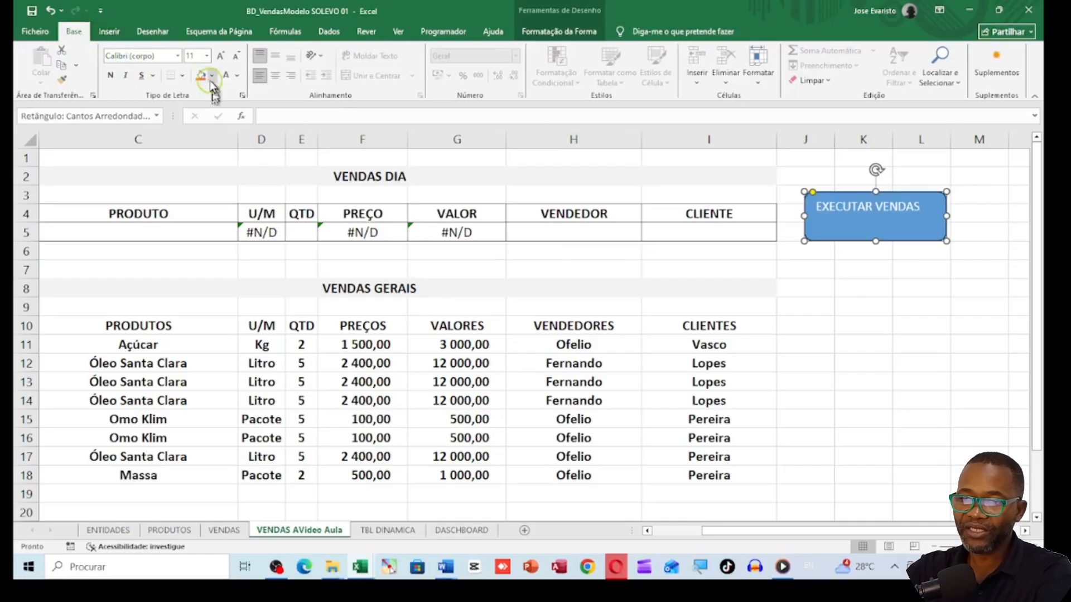
pyautogui.click(176, 56)
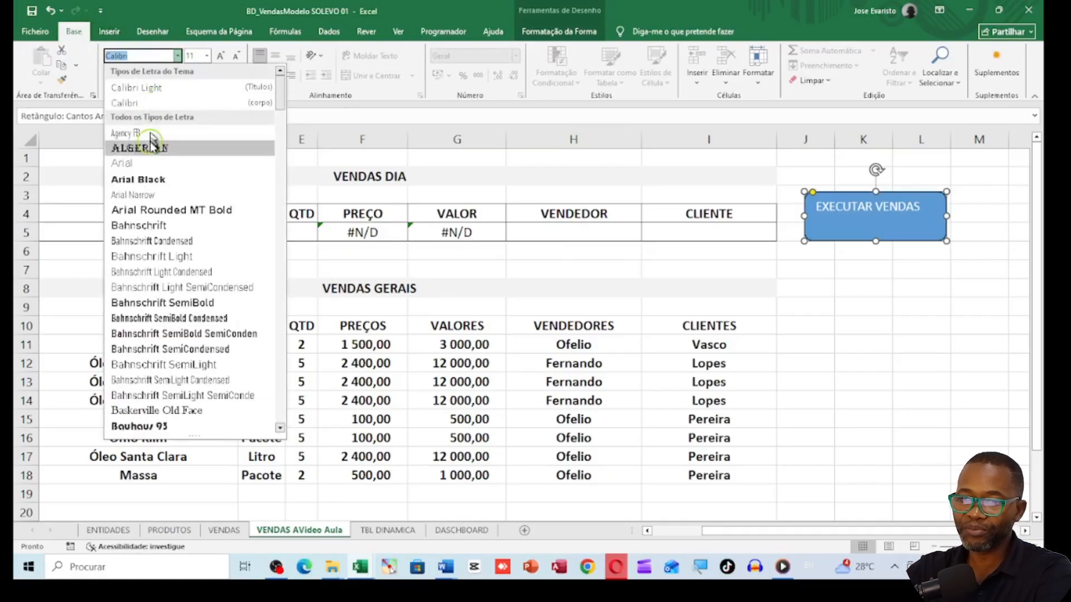
pyautogui.click(150, 180)
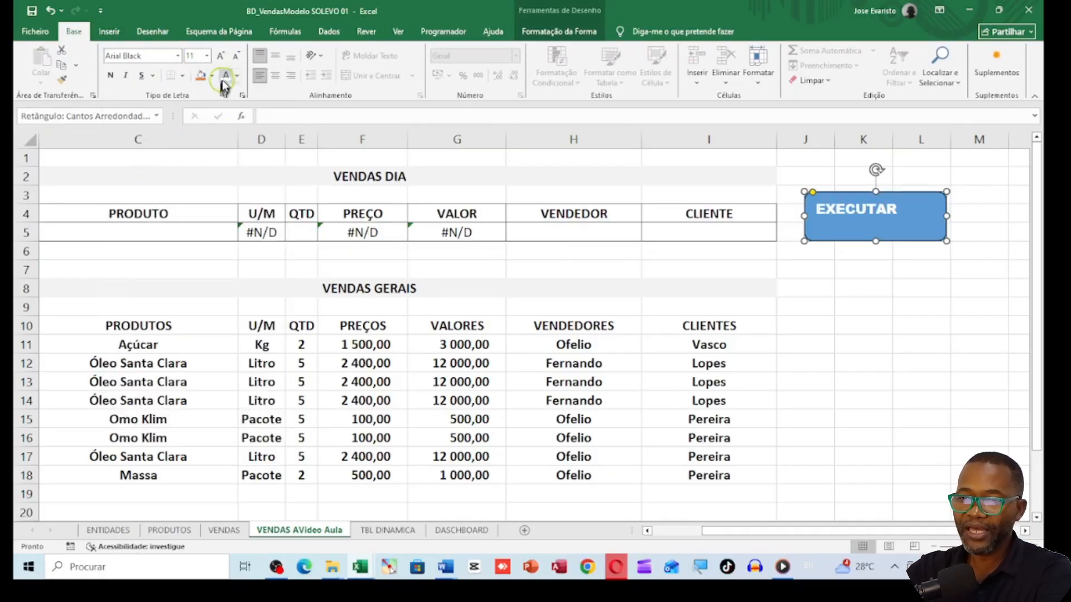
pyautogui.click(111, 76)
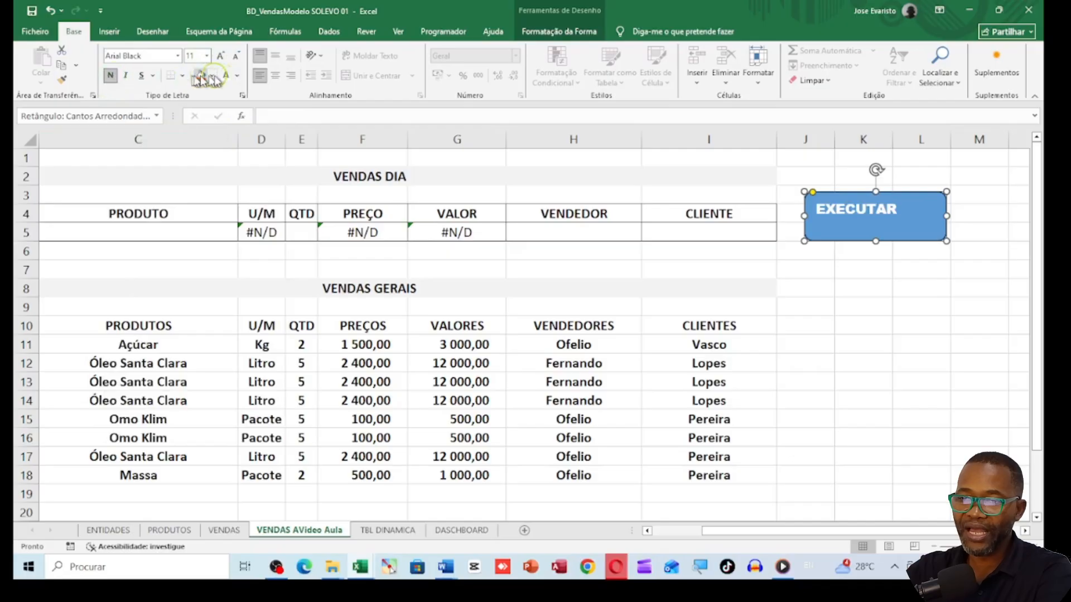
pyautogui.click(275, 76)
pyautogui.click(275, 56)
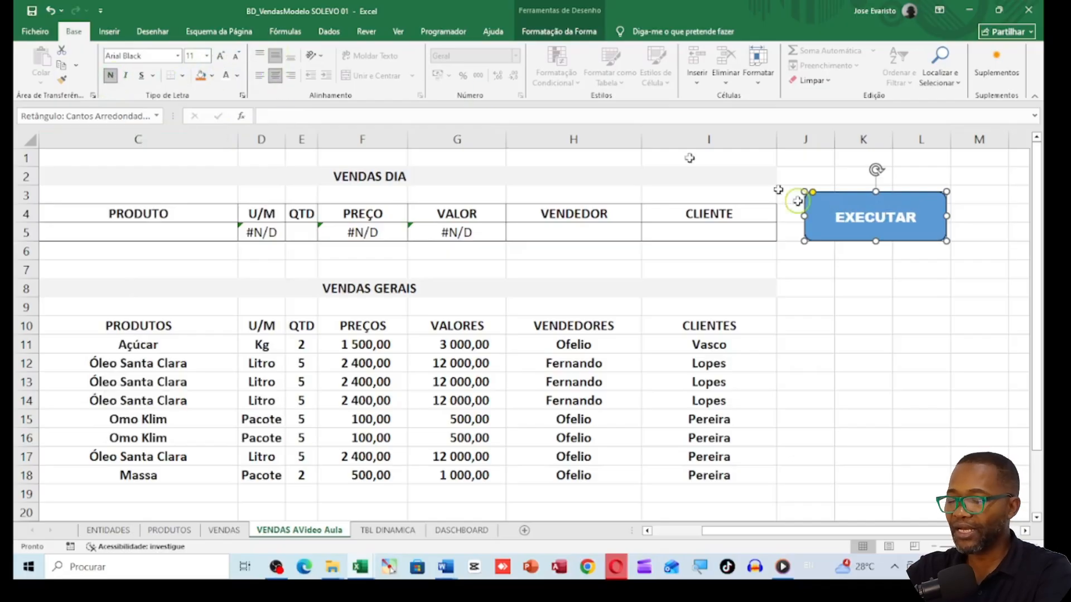
pyautogui.click(862, 285)
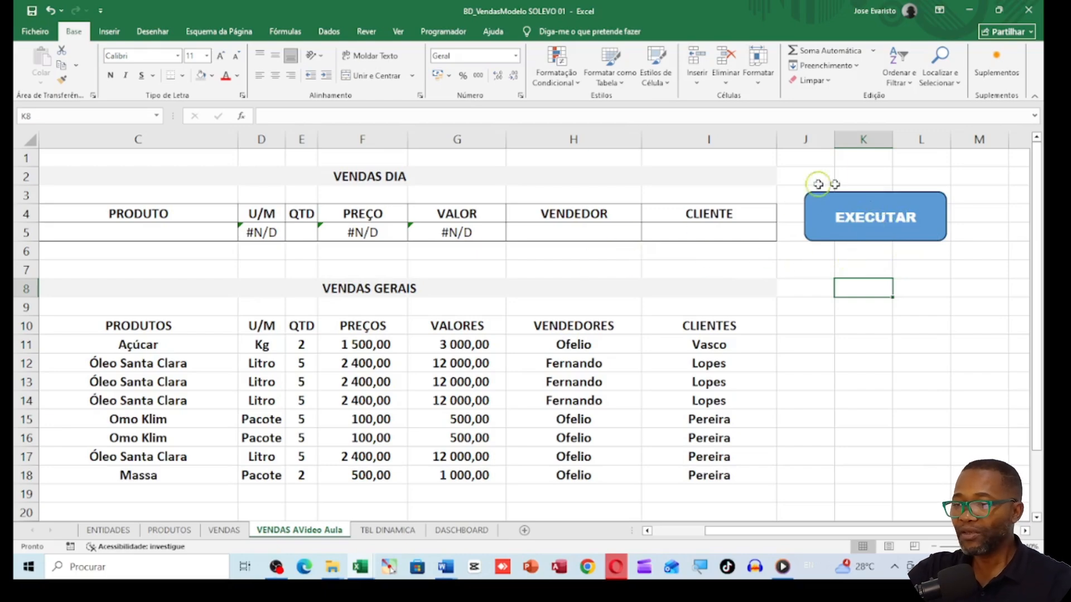
# Assign the macro PERSONAL.XLSB!Executa_Venda to the EXECUTAR shape.
pyautogui.rightClick(879, 238)
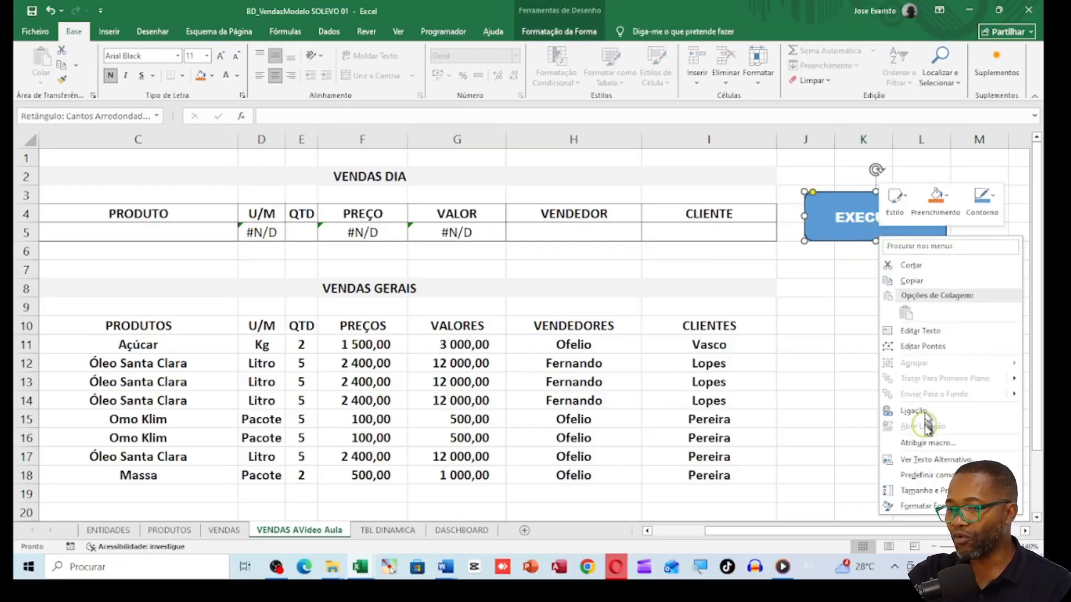
pyautogui.click(936, 445)
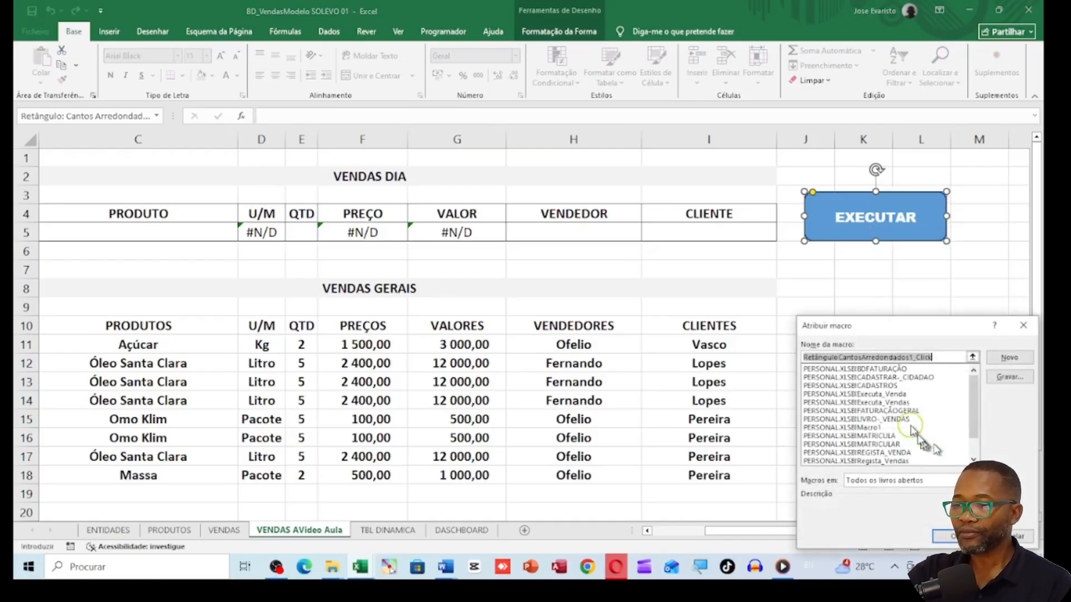
pyautogui.moveTo(879, 332); pyautogui.dragTo(841, 305)
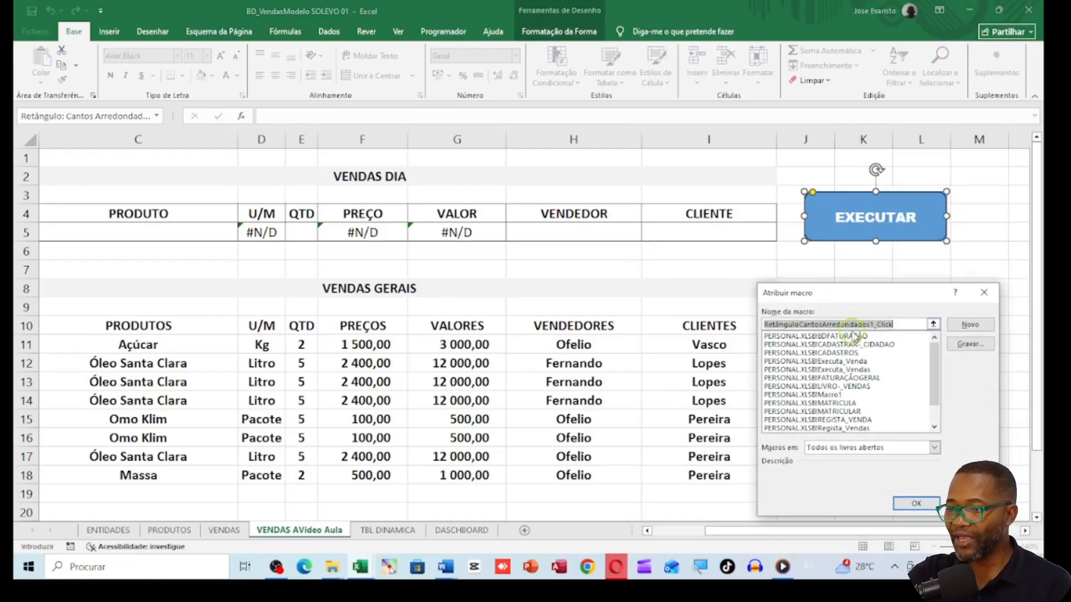
pyautogui.click(859, 361)
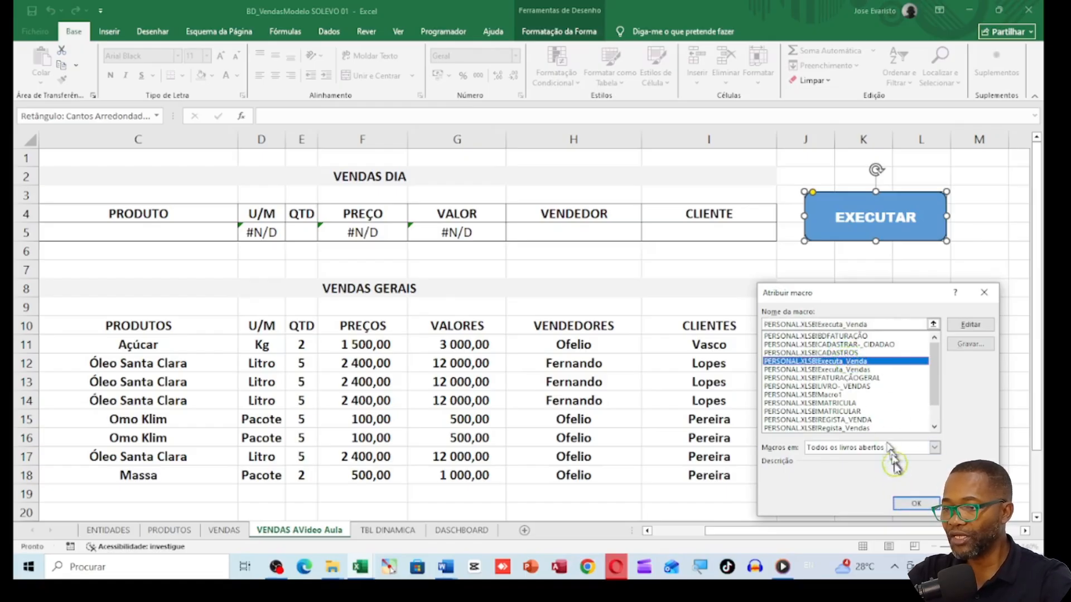
pyautogui.click(917, 504)
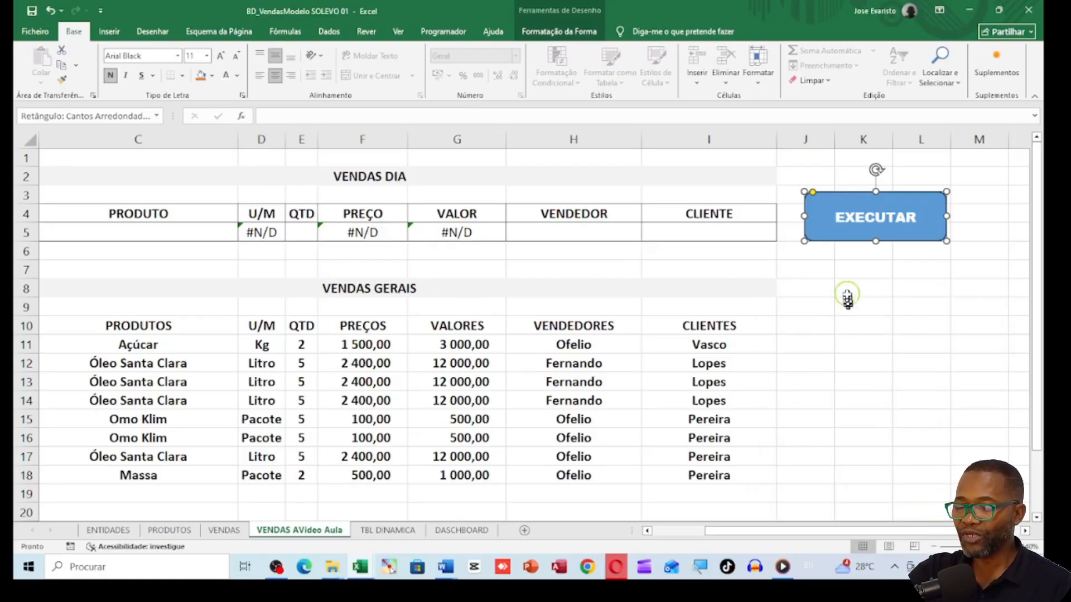
pyautogui.click(889, 277)
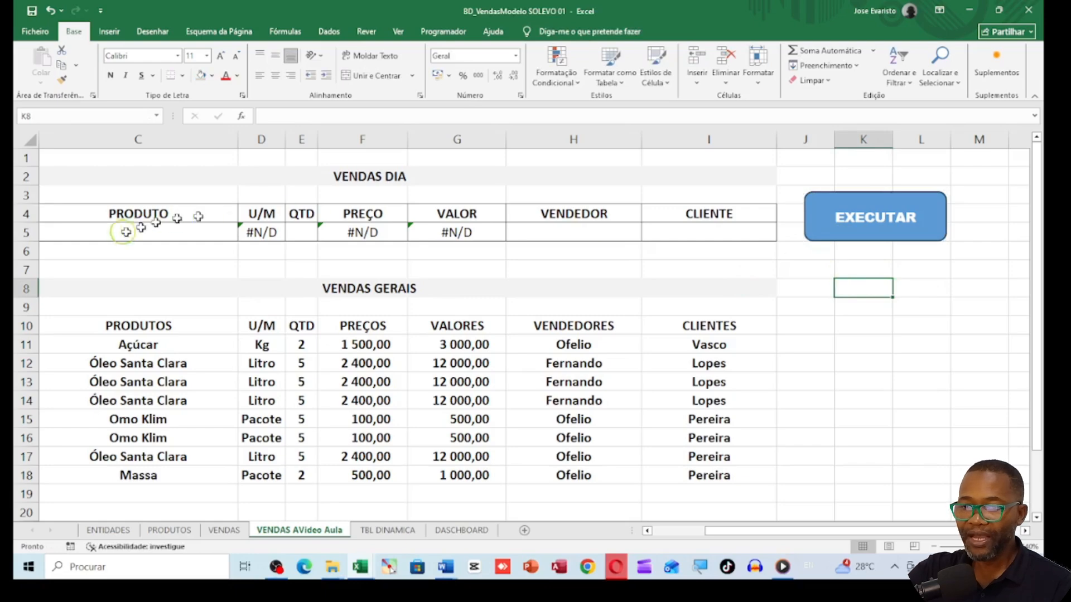
# In the VENDAS DIA form, enter the date 03/01/2026, the product Sabão and a quantity of 5.
pyautogui.click(84, 232)
pyautogui.moveTo(789, 533); pyautogui.dragTo(664, 531)
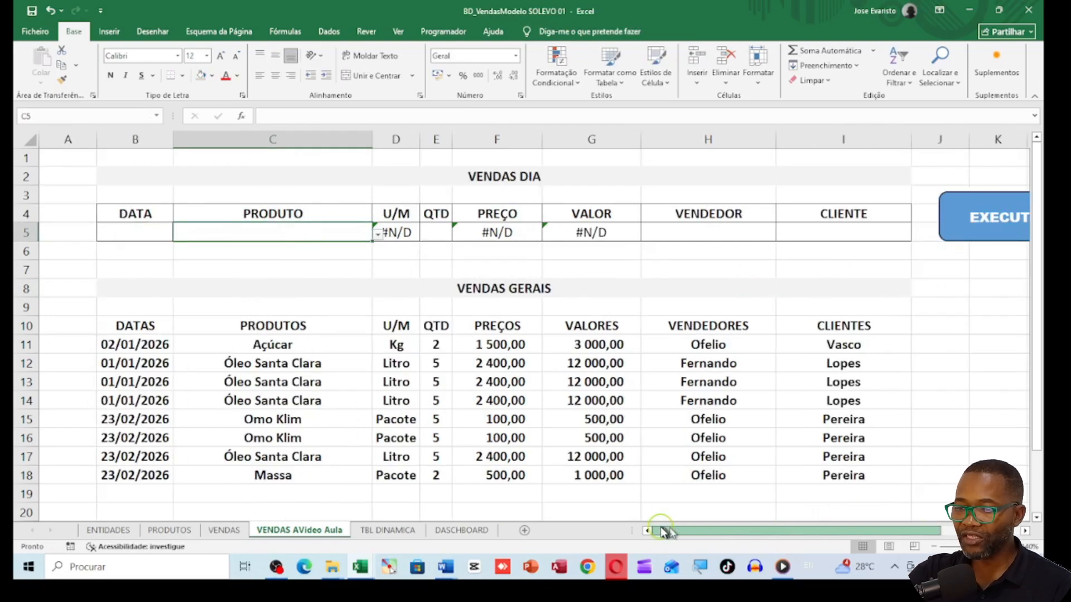
pyautogui.click(158, 233)
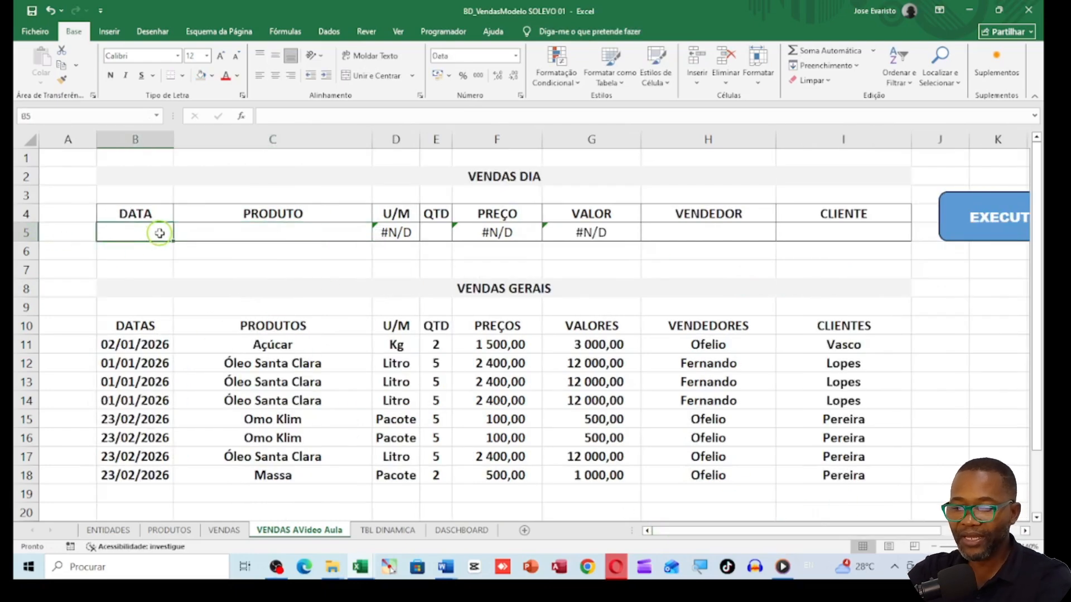
pyautogui.write('3')
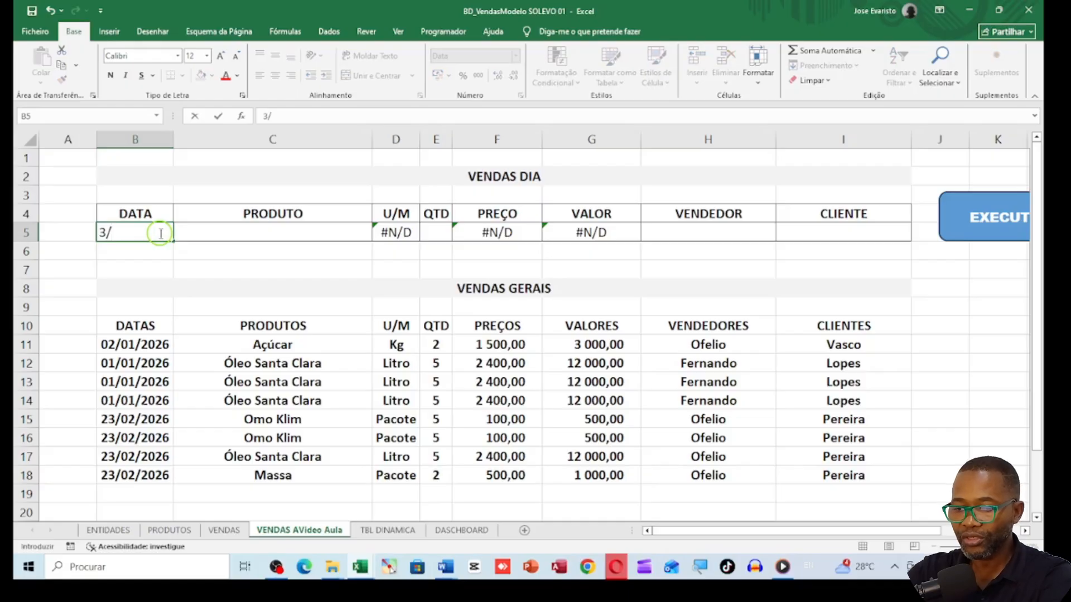
pyautogui.write('/01')
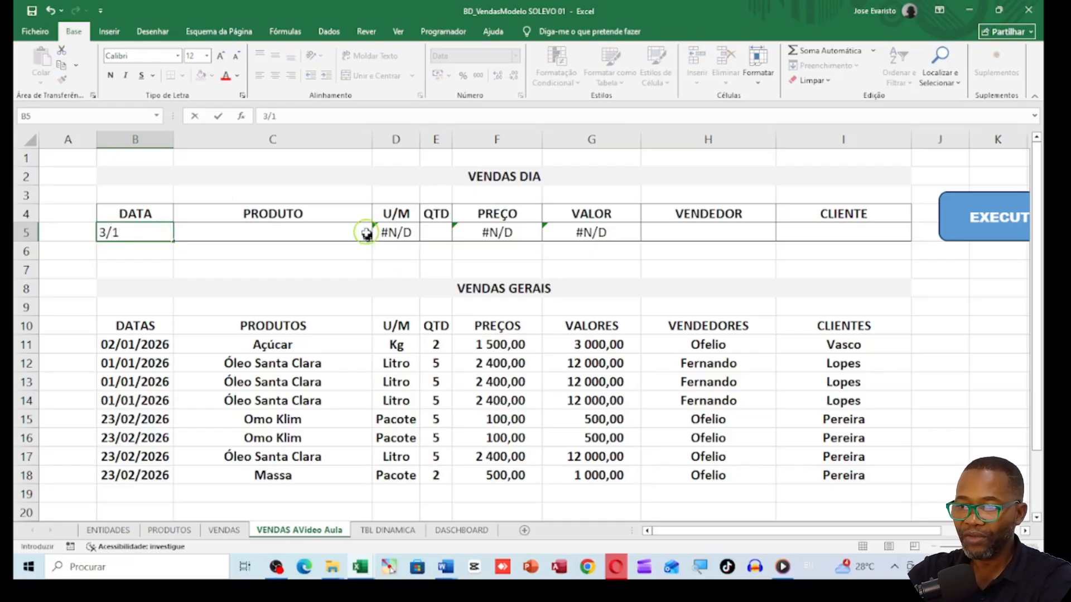
pyautogui.click(368, 232)
pyautogui.click(380, 235)
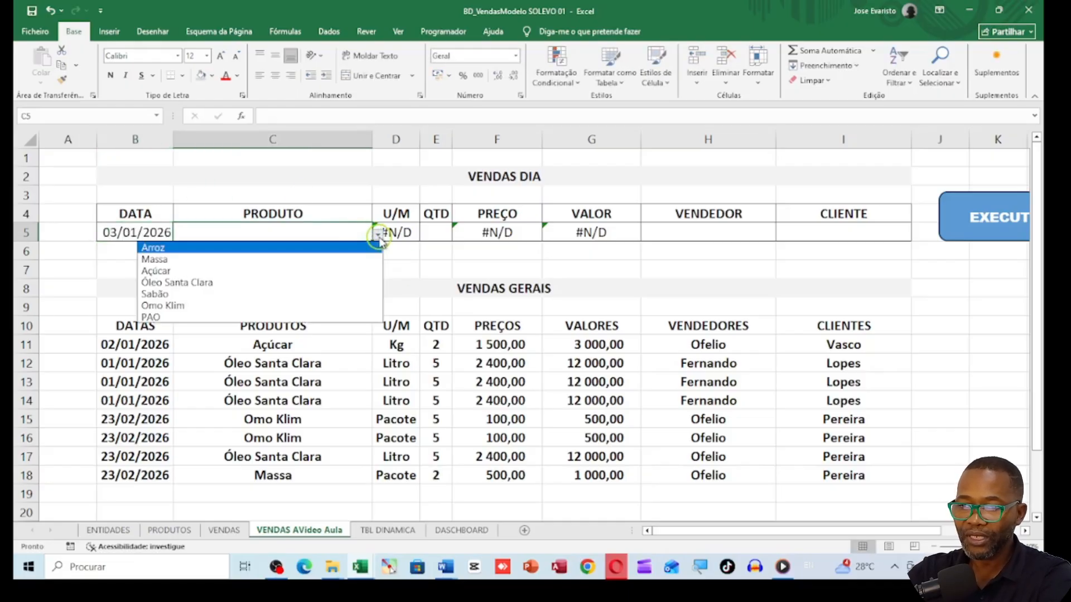
pyautogui.click(266, 294)
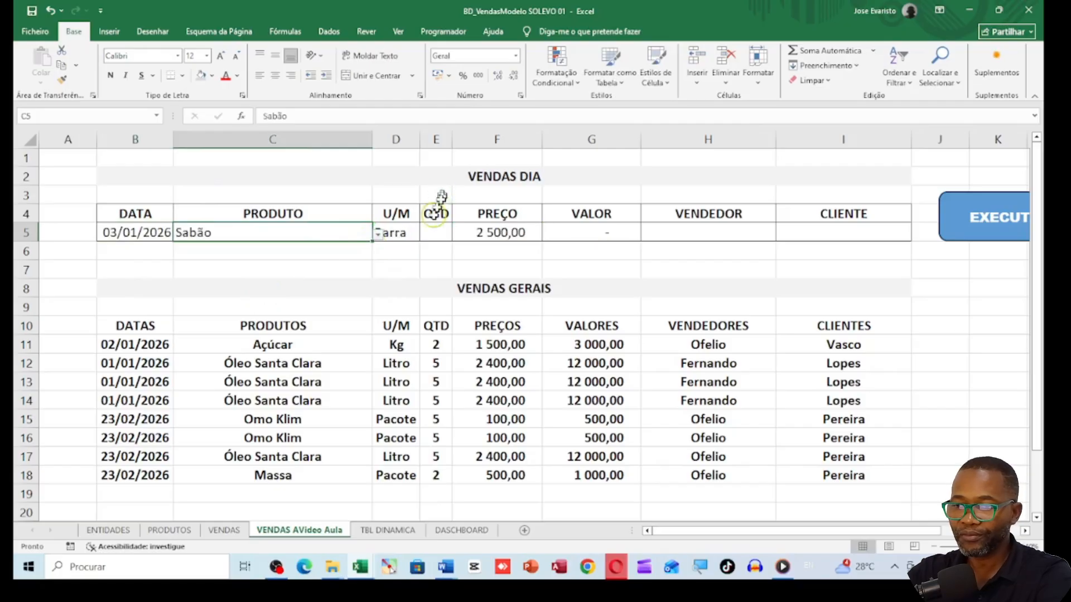
pyautogui.click(435, 233)
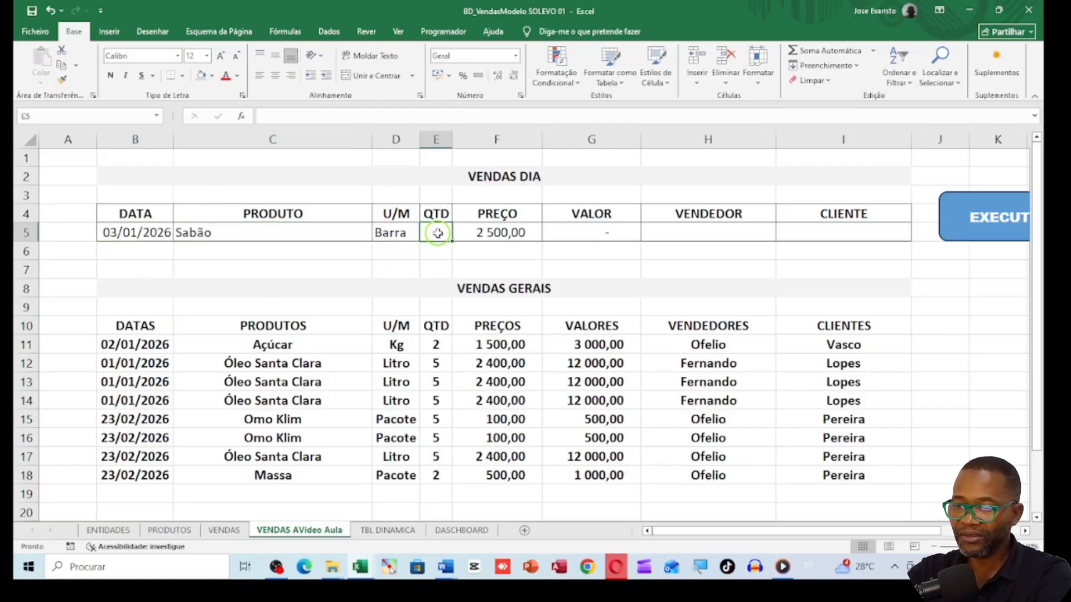
pyautogui.write('5')
pyautogui.press('Tab')
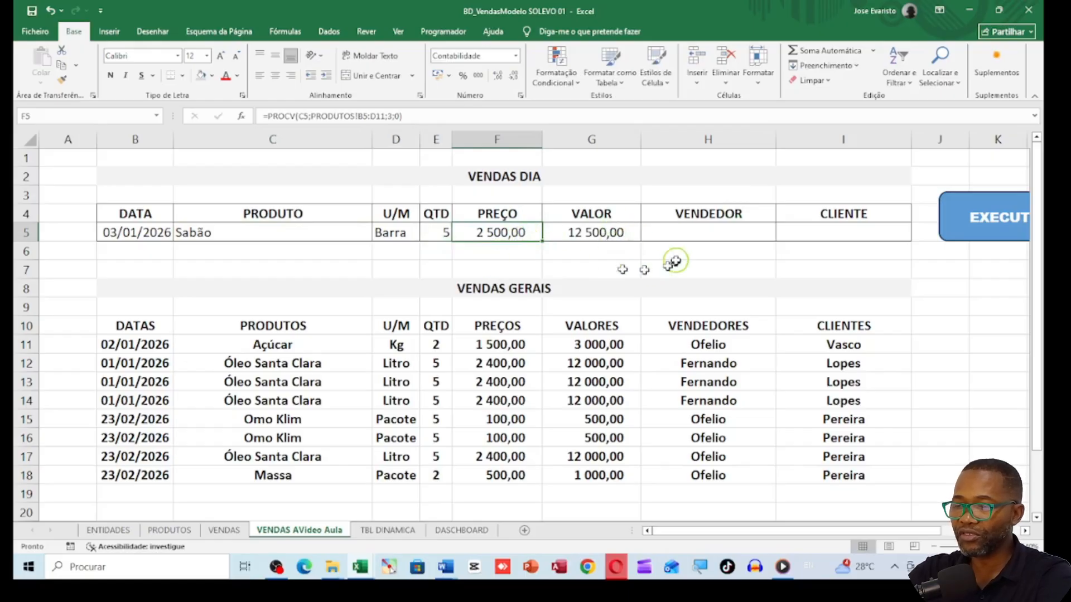
# Choose the first listed VENDEDOR and the fifth listed CLIENTE for the Sabão sale, and select the entry B5:I5.
pyautogui.click(697, 233)
pyautogui.click(781, 234)
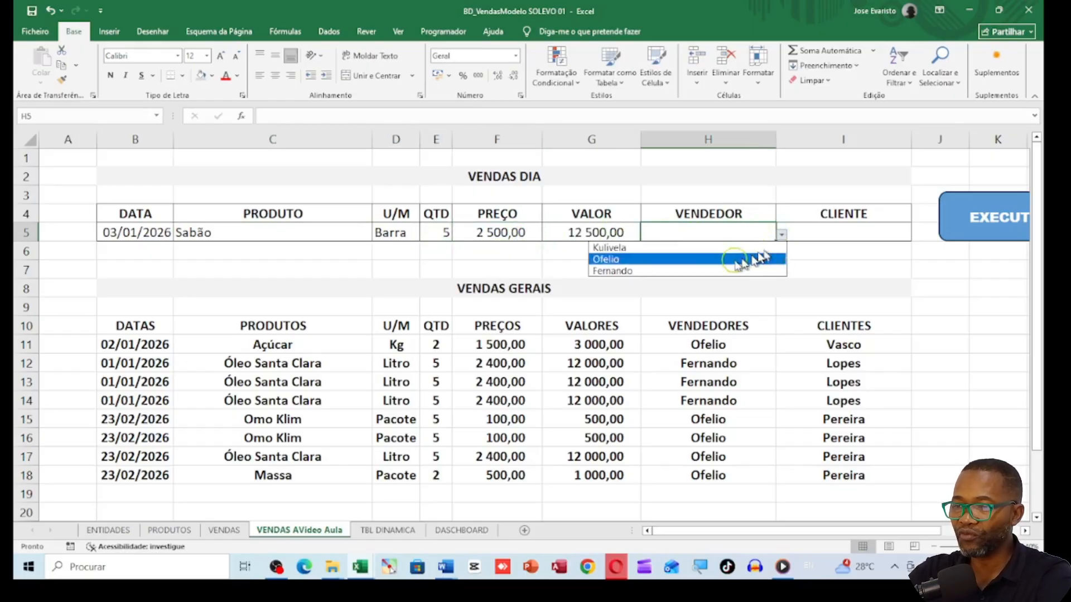
pyautogui.click(687, 270)
pyautogui.click(782, 238)
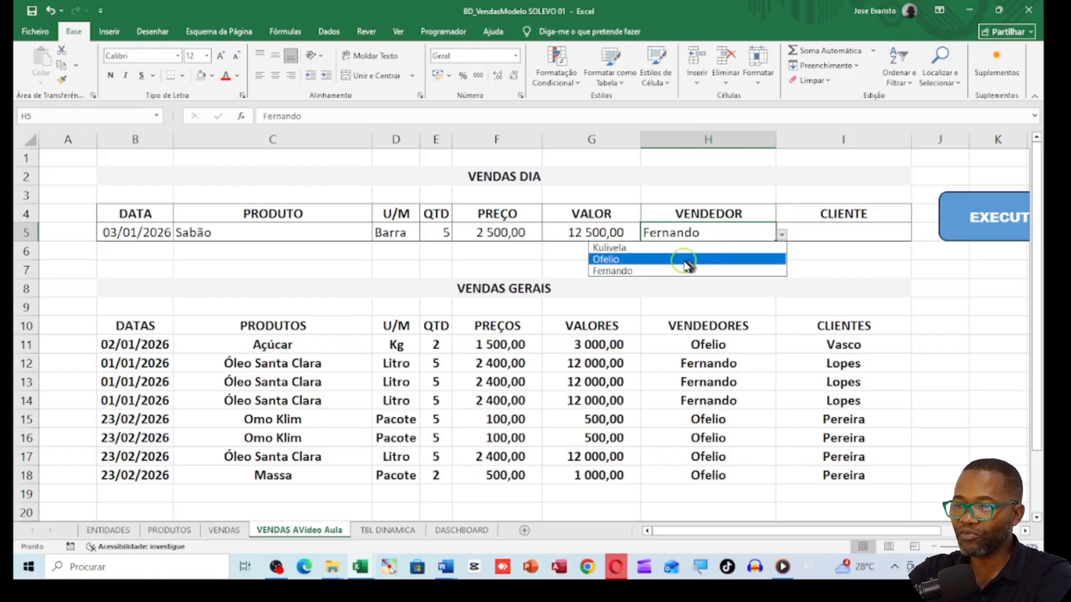
pyautogui.click(754, 246)
pyautogui.click(794, 233)
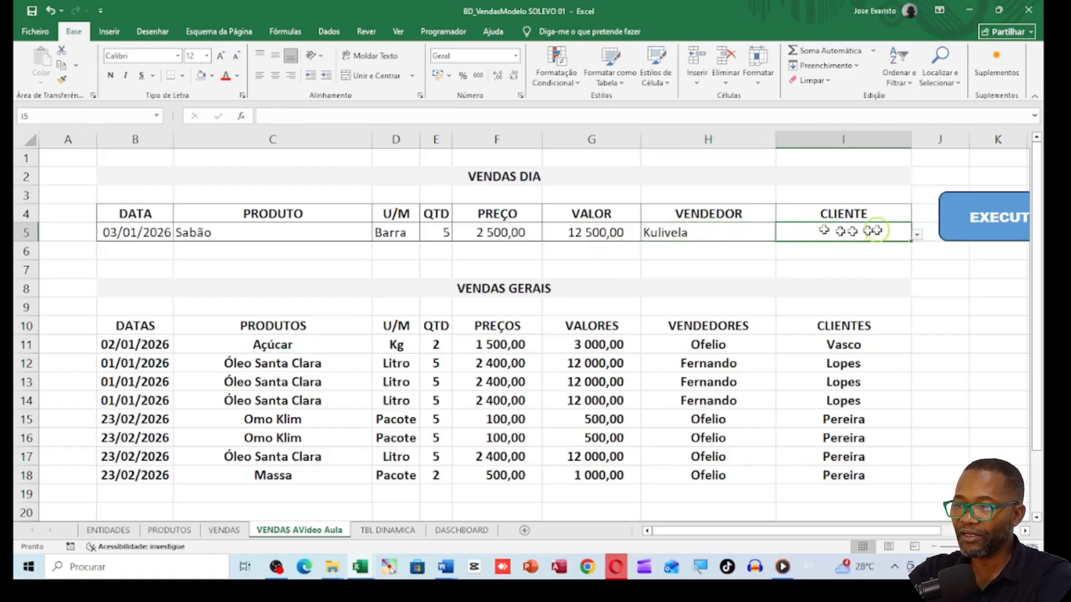
pyautogui.click(916, 234)
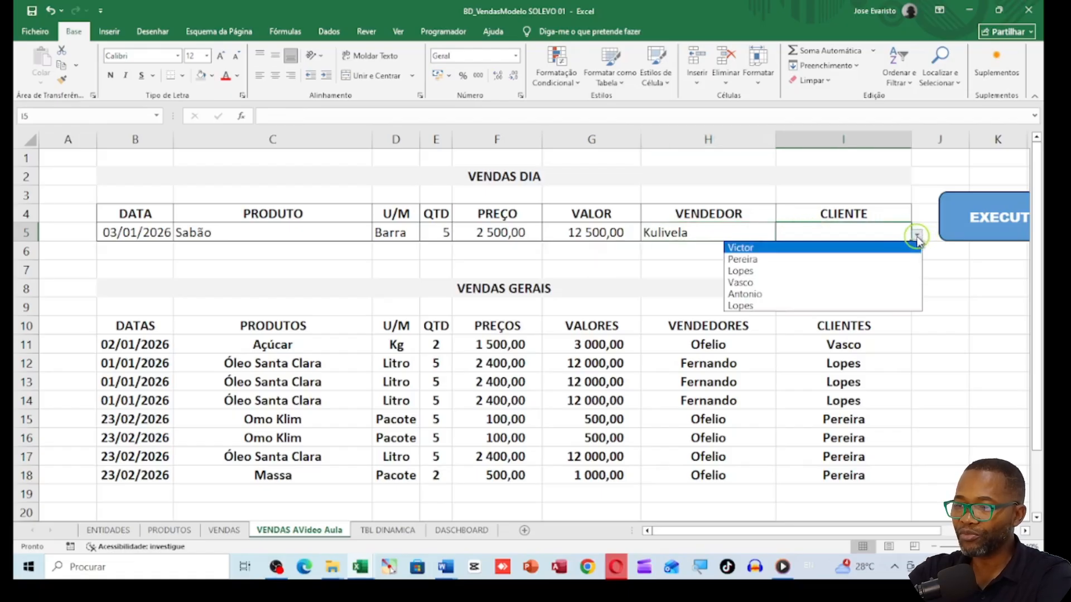
pyautogui.click(780, 293)
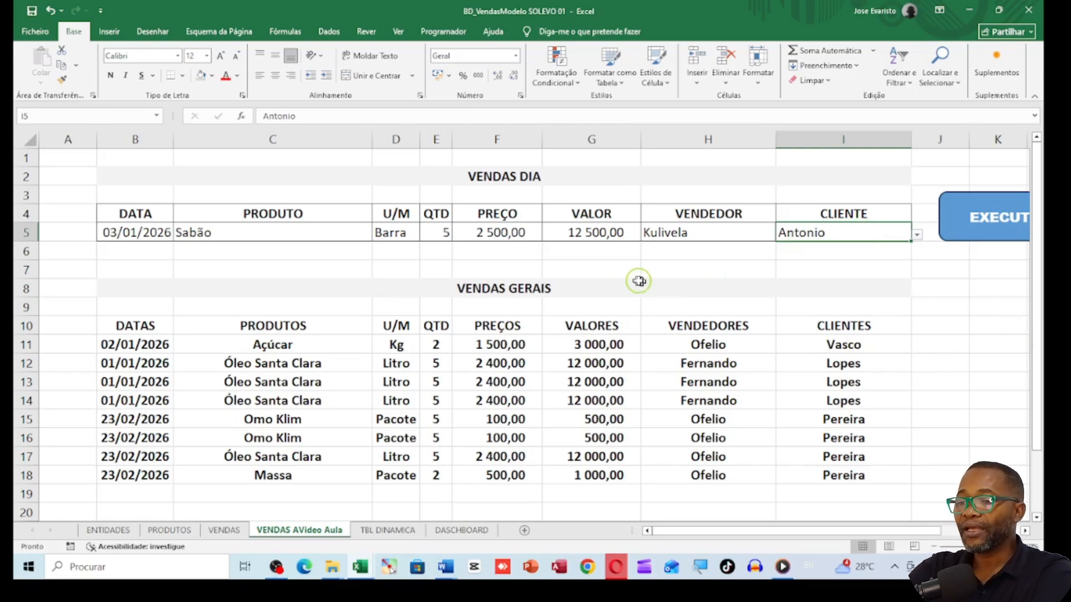
pyautogui.moveTo(117, 229); pyautogui.dragTo(825, 233)
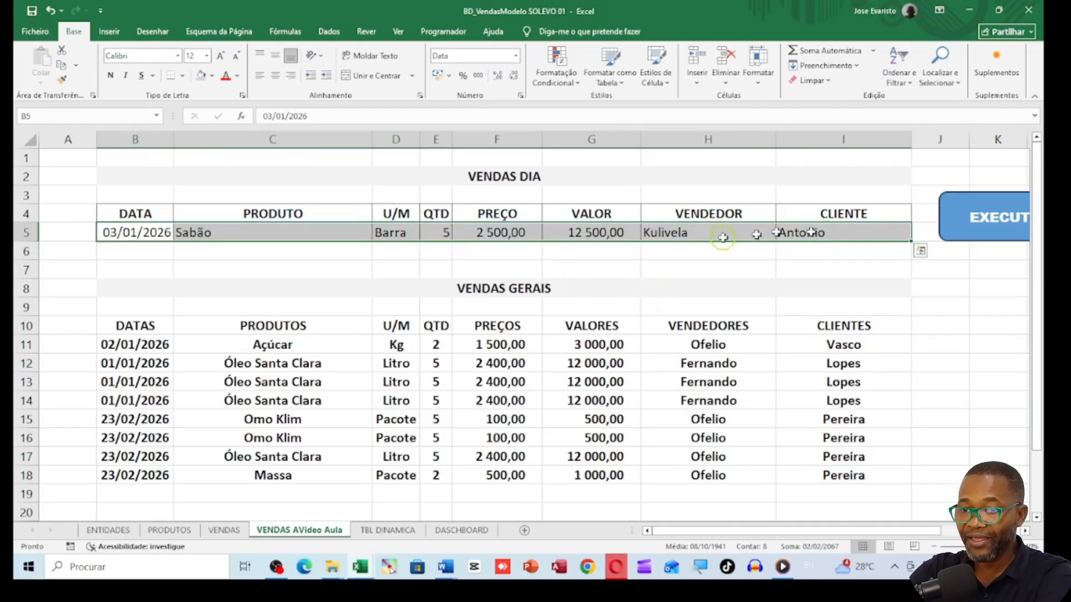
# Run the EXECUTAR macro to transfer the Sabão sale from VENDAS DIA into the first row of VENDAS GERAIS.
pyautogui.moveTo(115, 344); pyautogui.dragTo(789, 342)
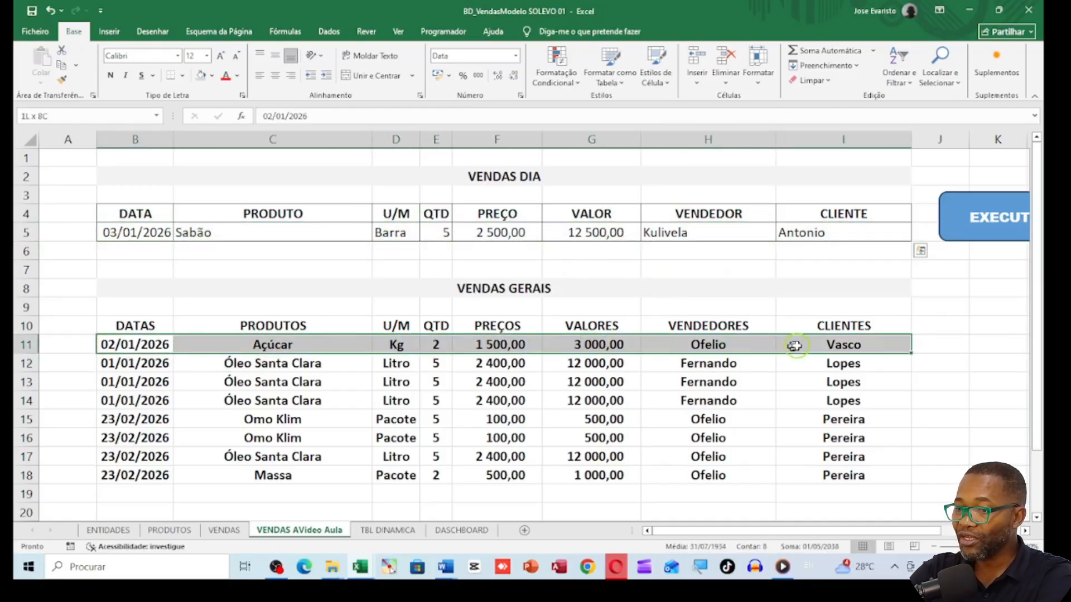
pyautogui.moveTo(102, 232); pyautogui.dragTo(792, 233)
pyautogui.click(106, 345)
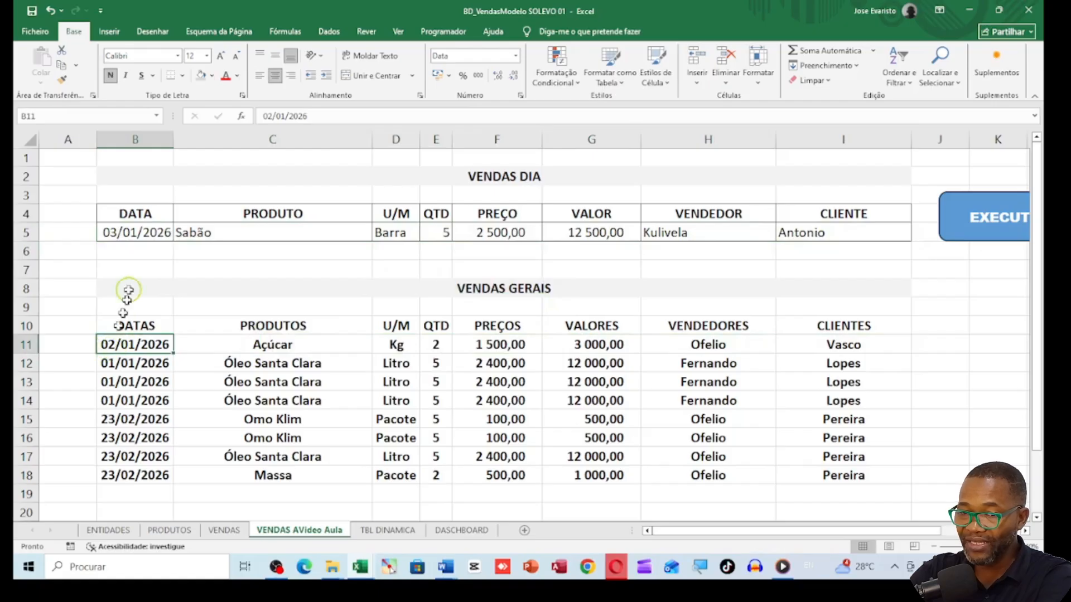
pyautogui.moveTo(134, 233); pyautogui.dragTo(781, 234)
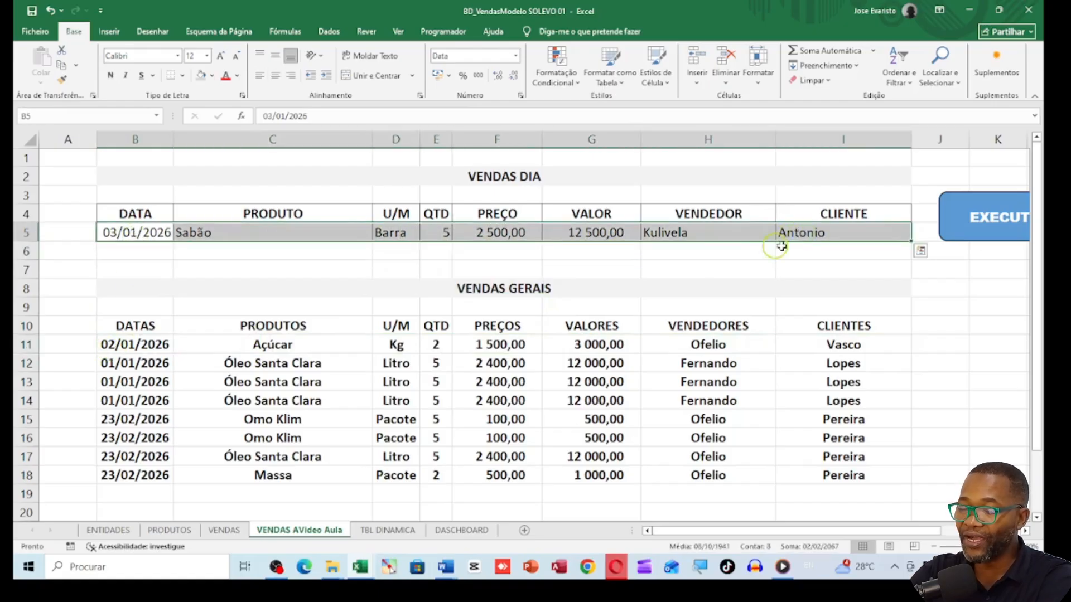
pyautogui.click(149, 232)
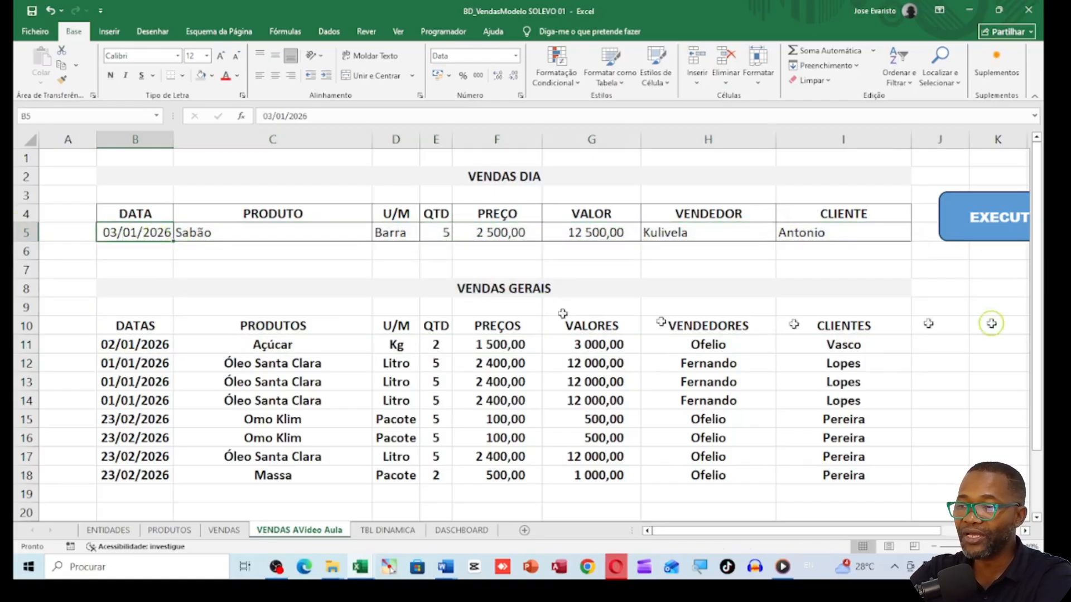
pyautogui.click(983, 216)
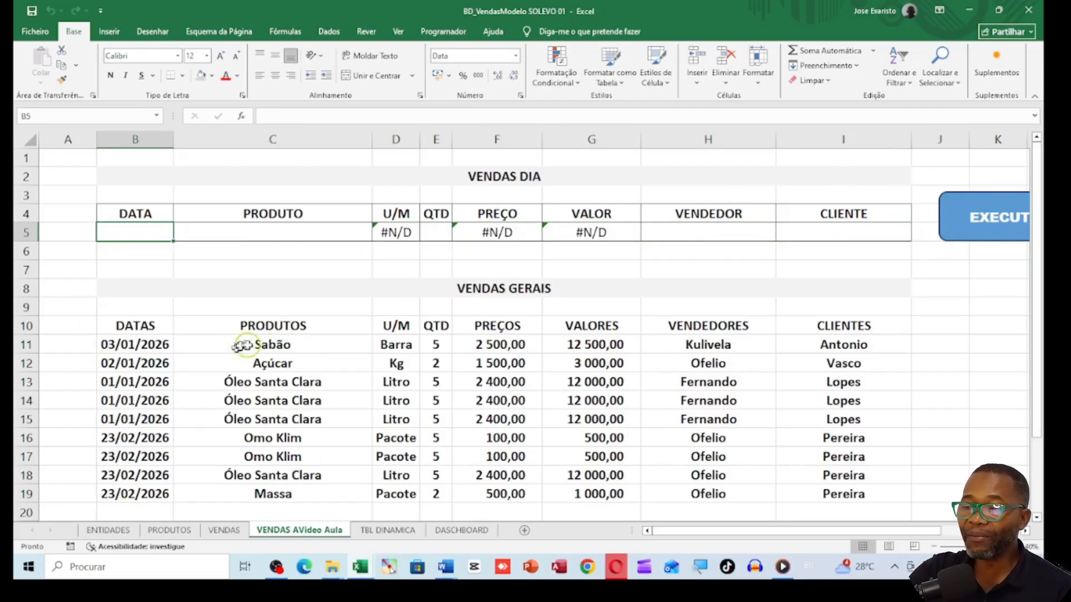
# Check the date, quantity, price, value, seller and client cells in the first record of VENDAS GERAIS.
pyautogui.click(119, 344)
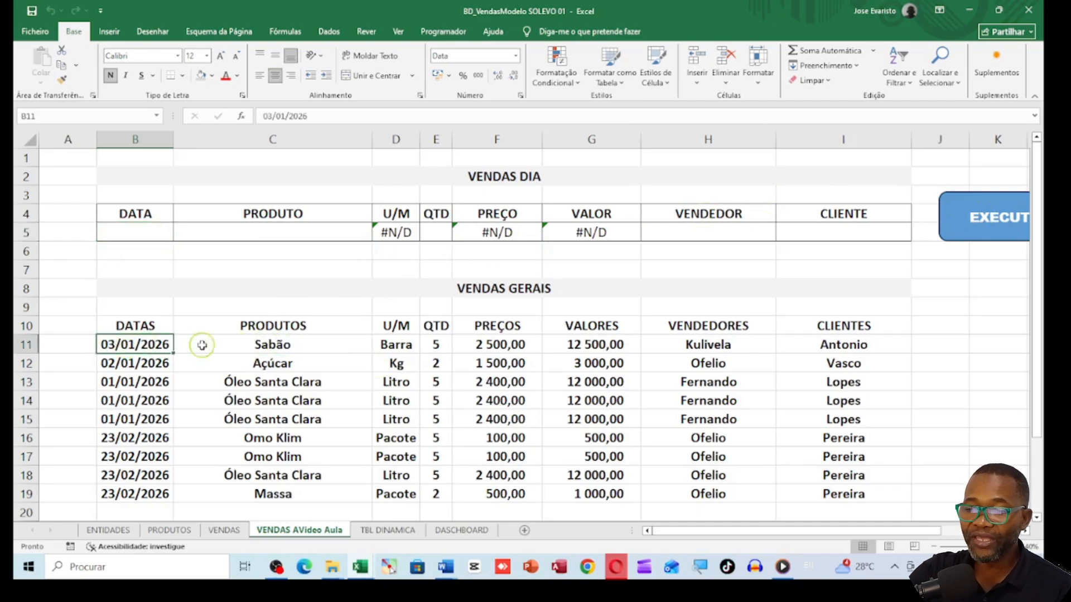
pyautogui.click(439, 346)
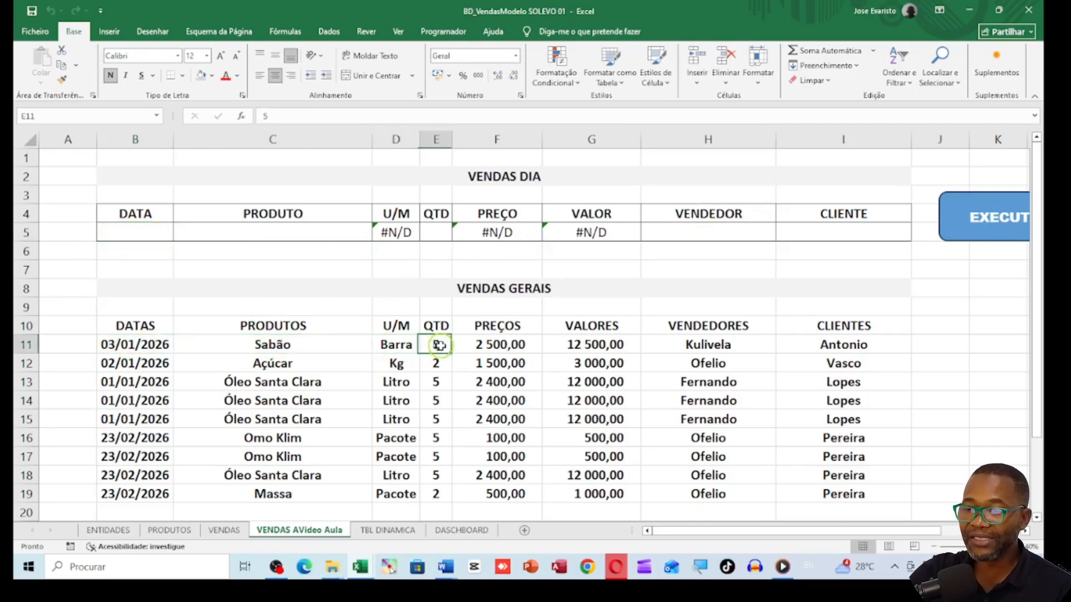
pyautogui.click(498, 347)
pyautogui.click(627, 341)
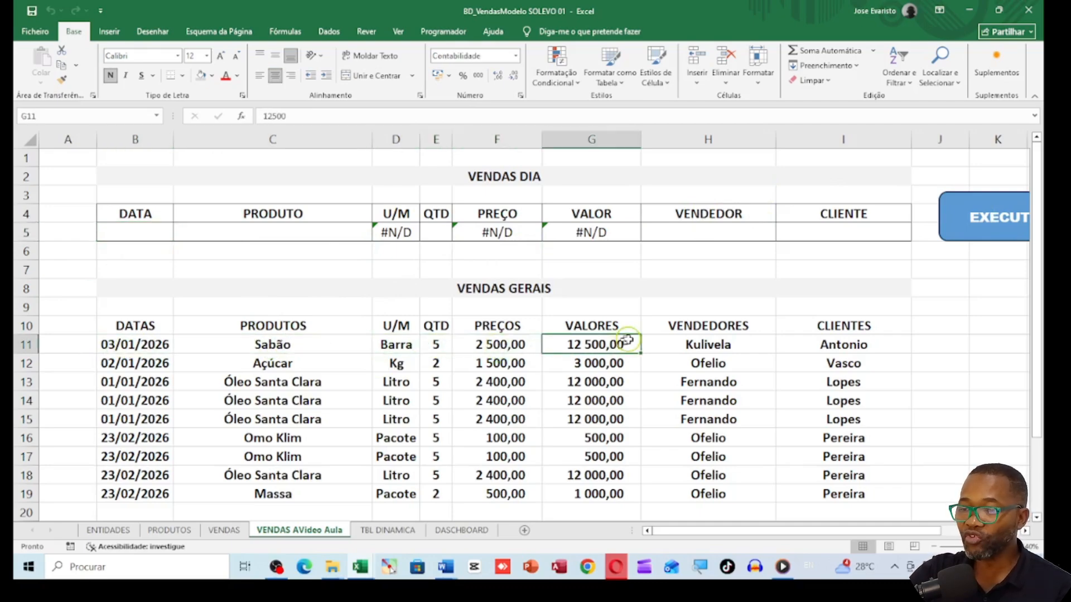
pyautogui.click(703, 345)
pyautogui.click(833, 343)
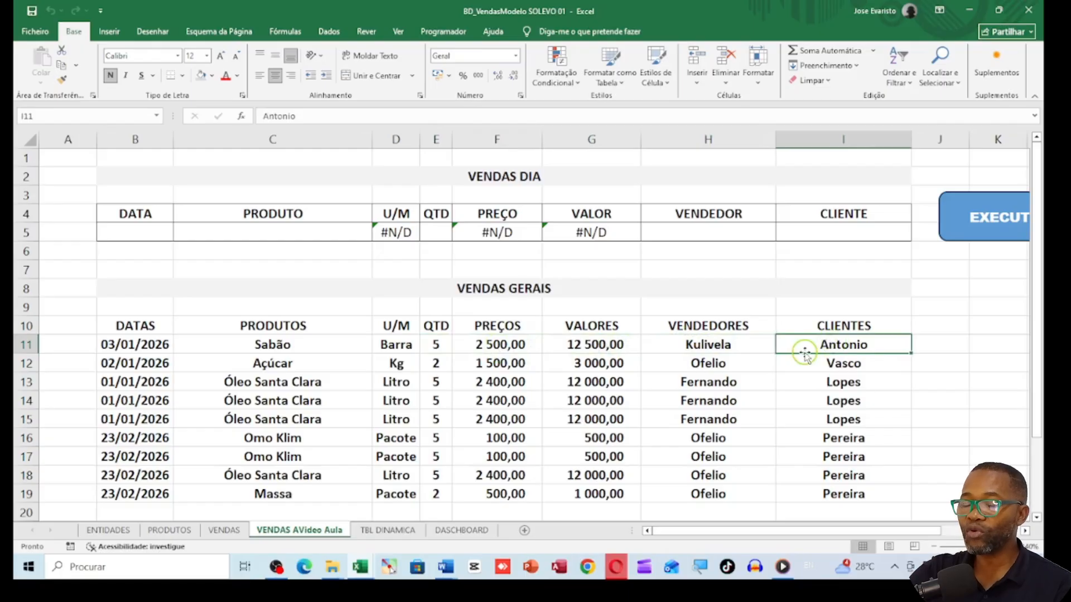